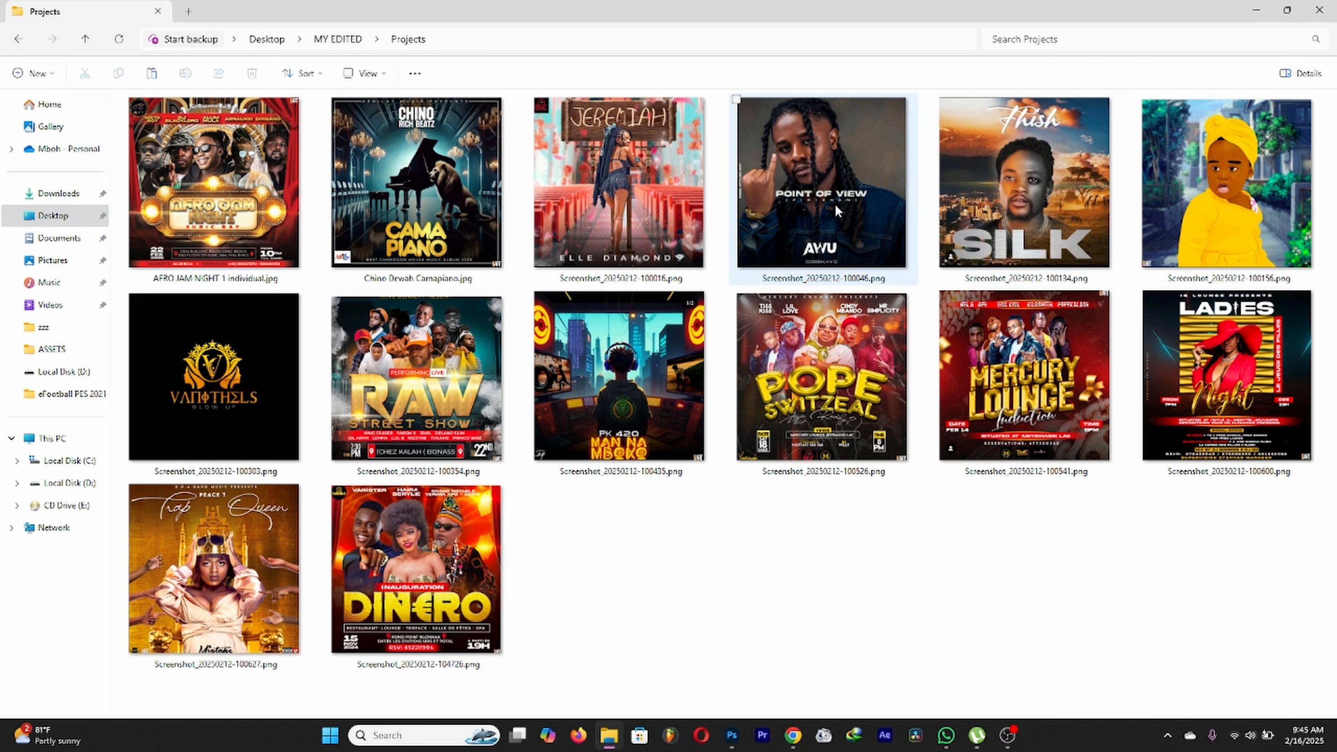
# Step: Place the SILK poster over the first white panel, scale it to cover the panel, and clip it to Layer 1
pyautogui.click(731, 736)
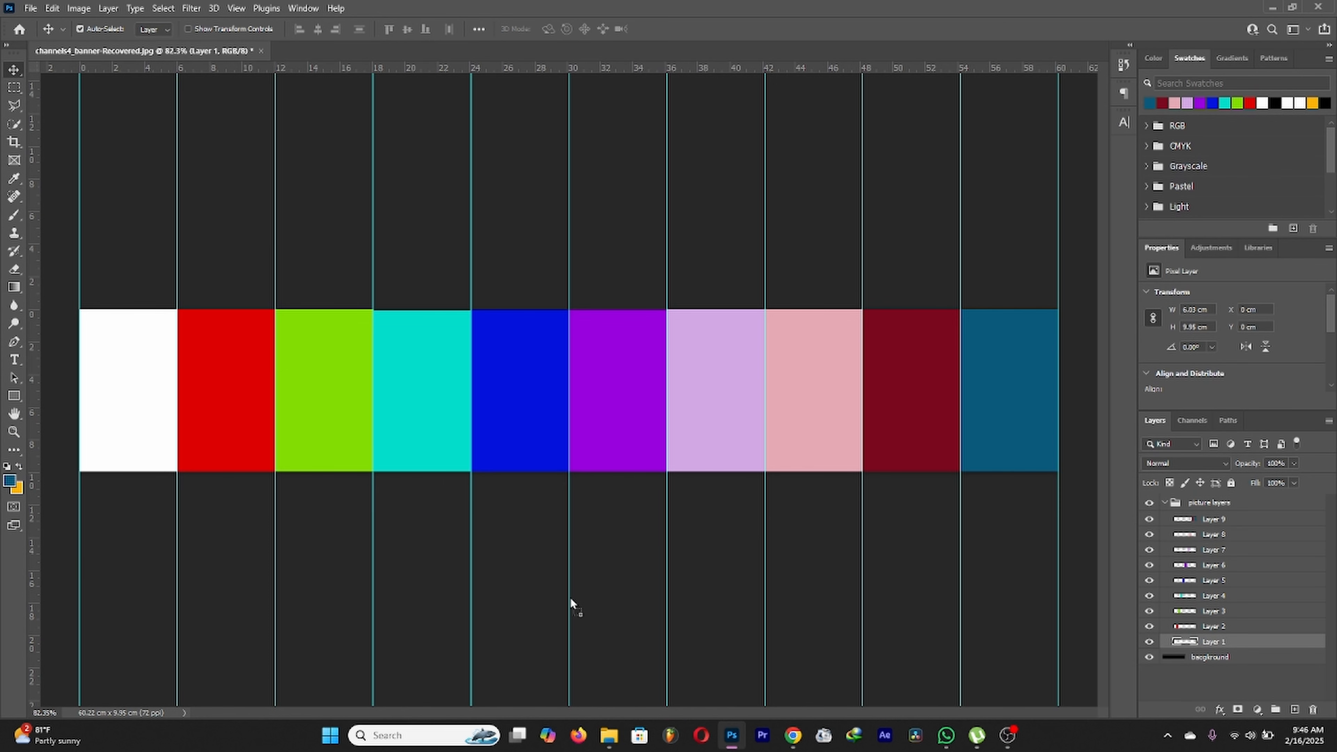
pyautogui.moveTo(162, 439); pyautogui.dragTo(399, 396)
pyautogui.moveTo(562, 405); pyautogui.dragTo(132, 403)
pyautogui.moveTo(220, 473); pyautogui.dragTo(200, 443)
pyautogui.click(666, 29)
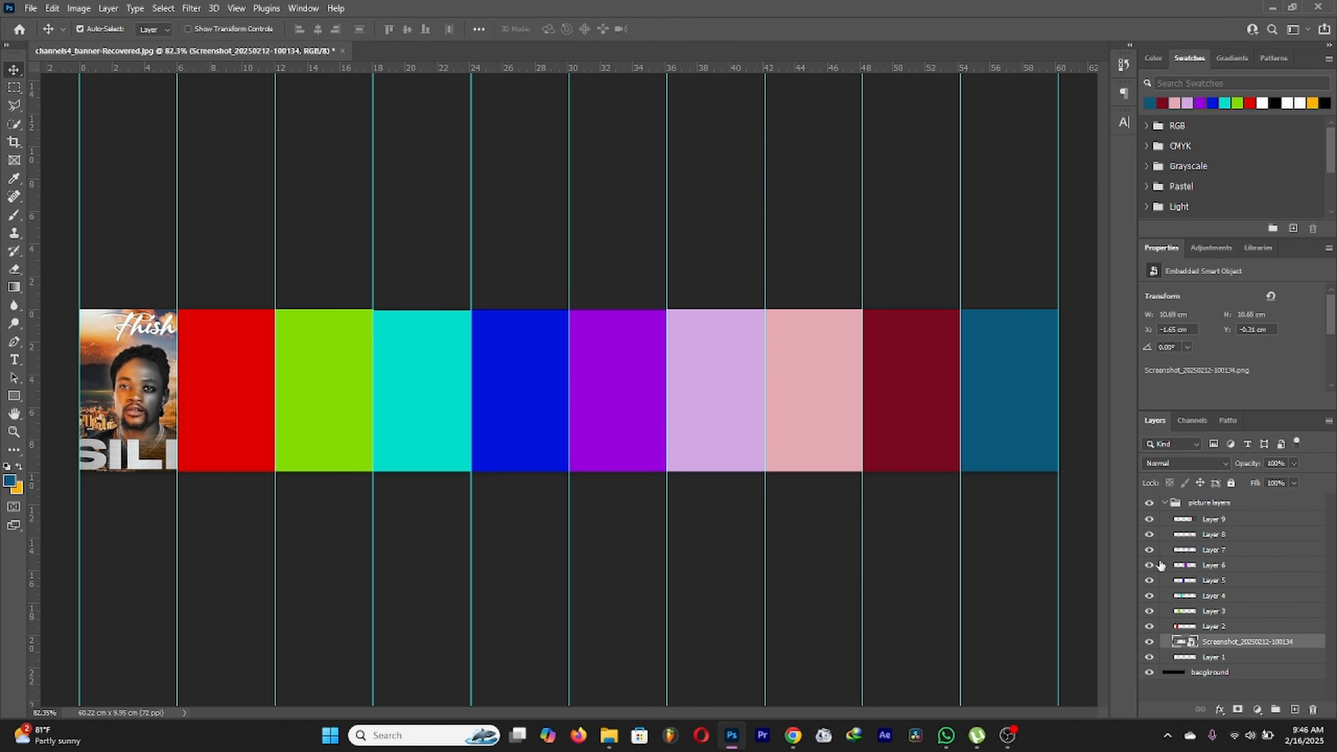
pyautogui.rightClick(1239, 646)
pyautogui.click(1190, 351)
# Step: Shift the SILK poster left so it sits better within its panel
pyautogui.scroll(-3, 570, 390)
pyautogui.scroll(3, 226, 430)
pyautogui.scroll(-3, 275, 379)
pyautogui.scroll(3, 151, 388)
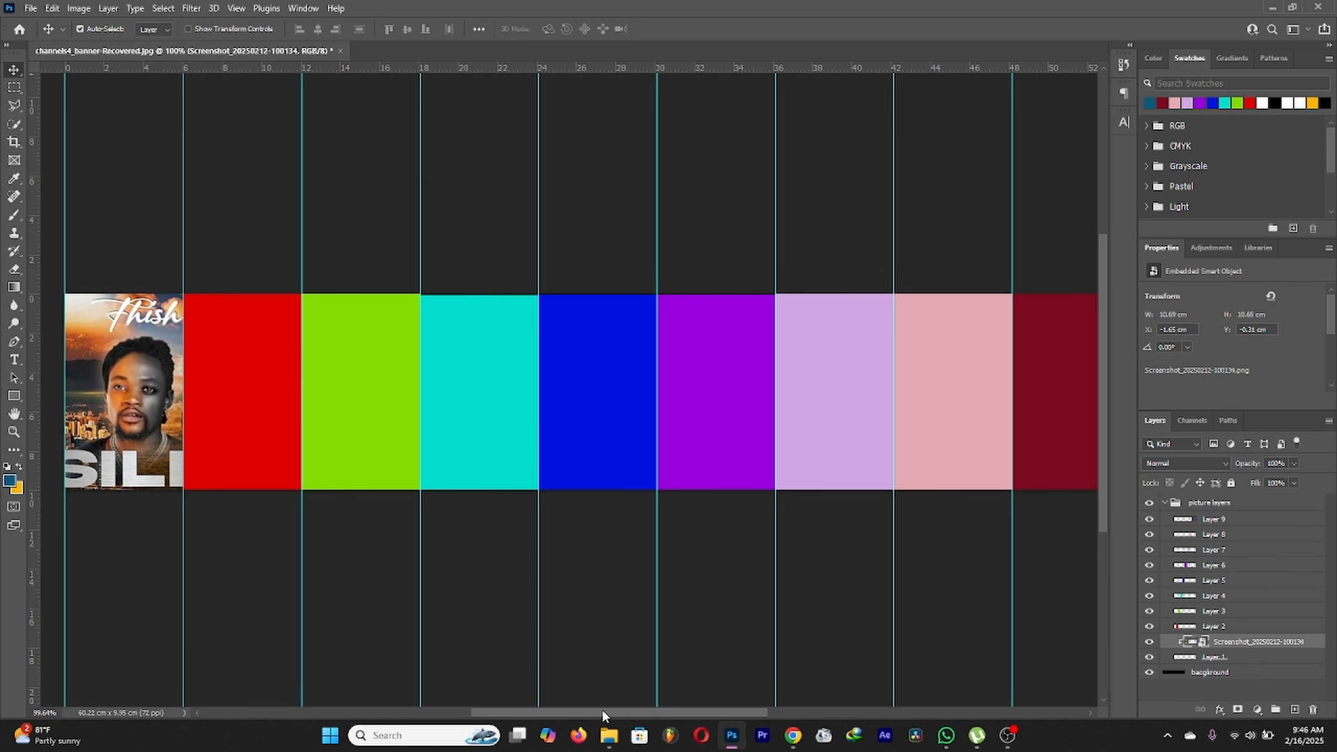
pyautogui.moveTo(593, 713); pyautogui.dragTo(528, 713)
pyautogui.scroll(5, 354, 403)
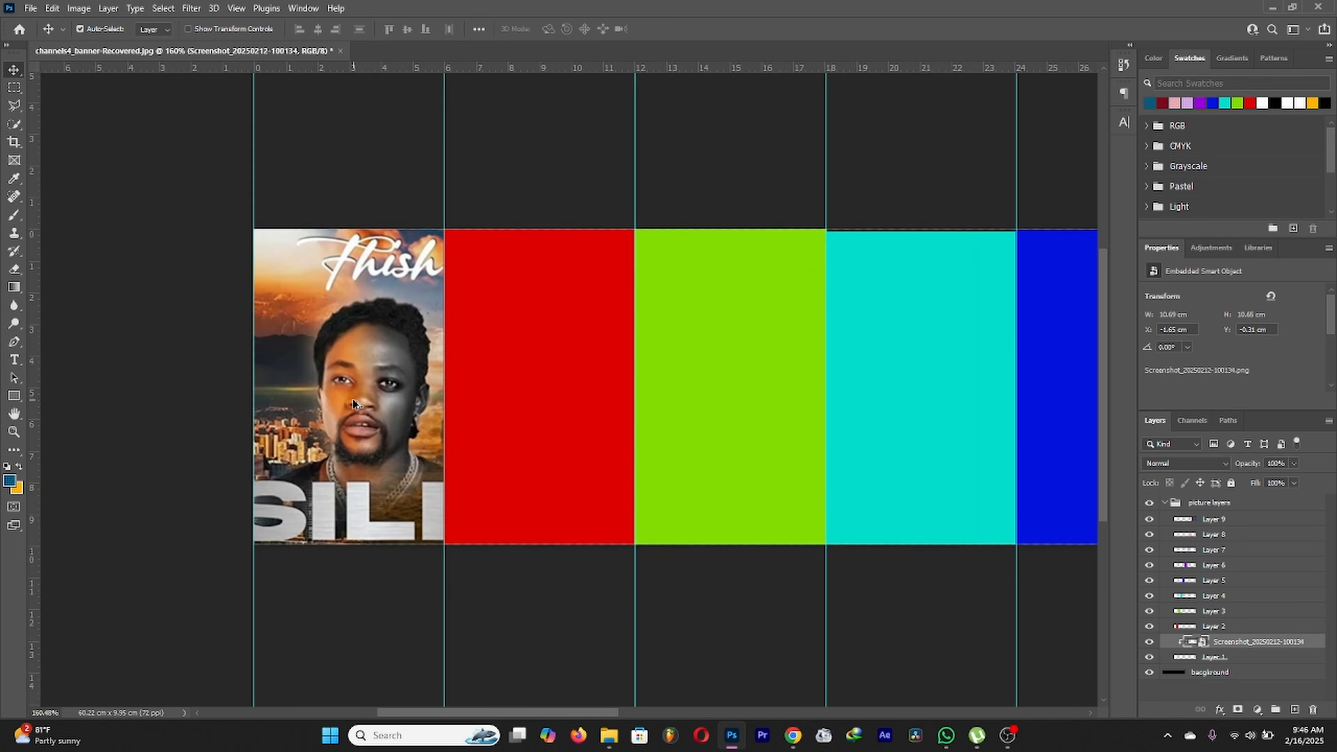
pyautogui.moveTo(373, 417); pyautogui.dragTo(338, 425)
# Step: Select Layer 2, the red panel, and bring the Projects folder back up
pyautogui.scroll(-8, 337, 425)
pyautogui.click(244, 426)
pyautogui.scroll(1, 243, 425)
pyautogui.moveTo(609, 737)
pyautogui.click(603, 667)
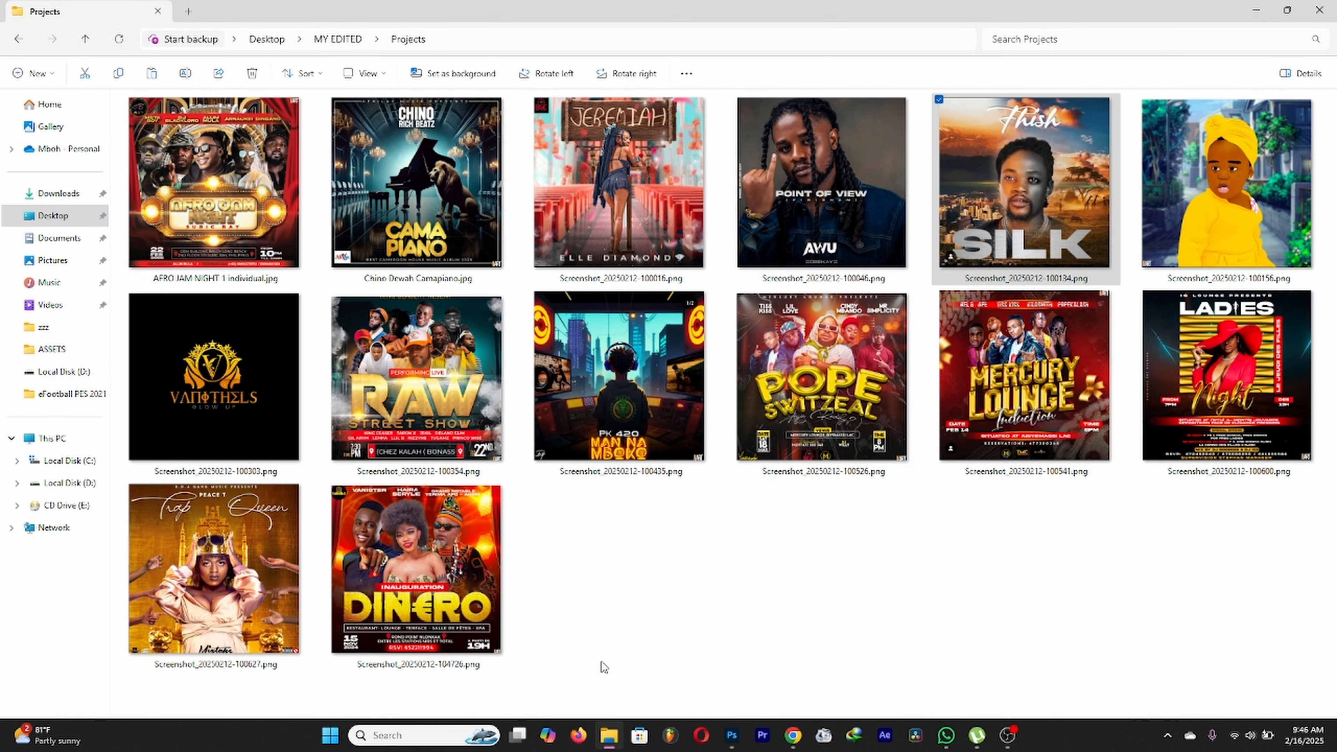
# Step: Place the JEREMIAH poster over the red panel and clip it to that panel
pyautogui.hotkey('alt', 'Tab')
pyautogui.moveTo(286, 474); pyautogui.dragTo(211, 436)
pyautogui.press('Return')
pyautogui.rightClick(1226, 626)
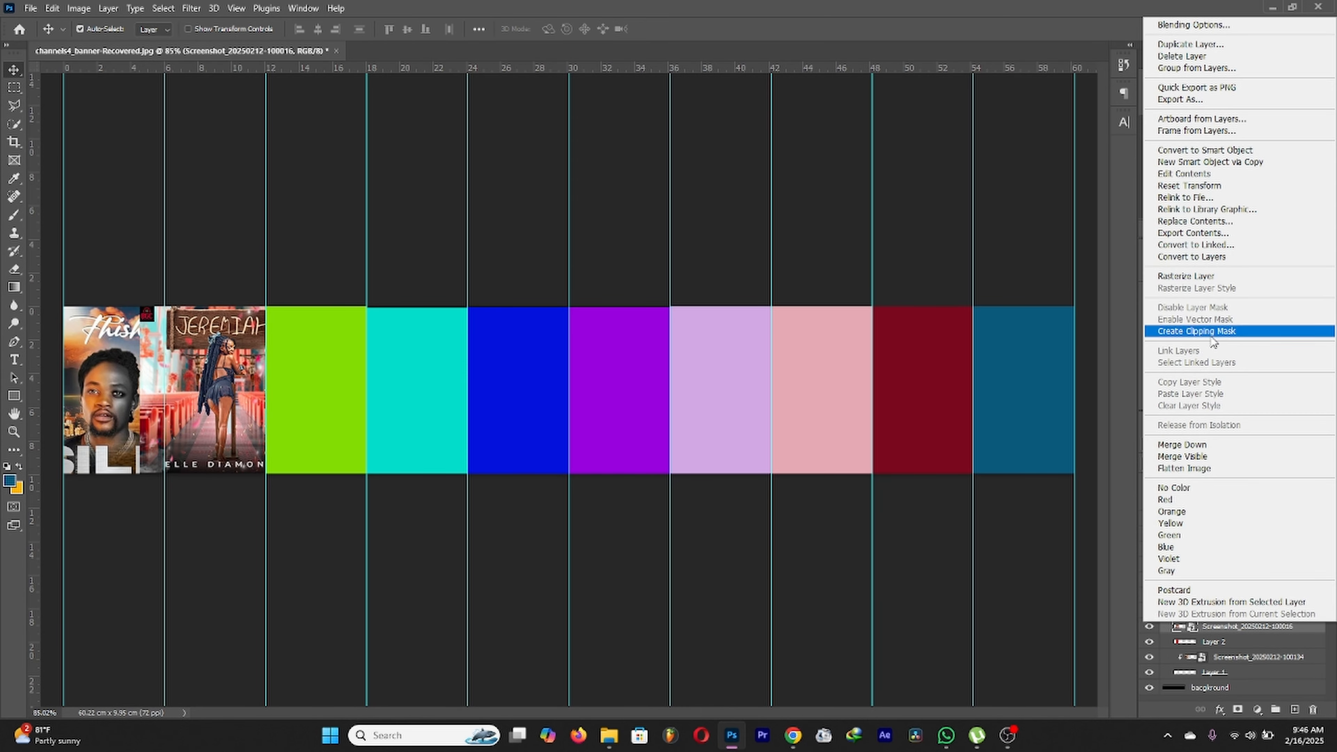
pyautogui.click(1210, 332)
pyautogui.scroll(5, 231, 377)
pyautogui.scroll(-6, 311, 379)
# Step: Place the yellow-outfit poster over the green panel and clip it to that panel
pyautogui.hotkey('alt', 'Tab')
pyautogui.moveTo(1194, 211); pyautogui.dragTo(352, 474)
pyautogui.moveTo(552, 442); pyautogui.dragTo(505, 431)
pyautogui.press('Return')
pyautogui.rightClick(1229, 611)
pyautogui.click(1203, 324)
# Step: Place the VANITHELS logo on the teal panel and clip it to that panel's layer
pyautogui.click(424, 430)
pyautogui.click(609, 735)
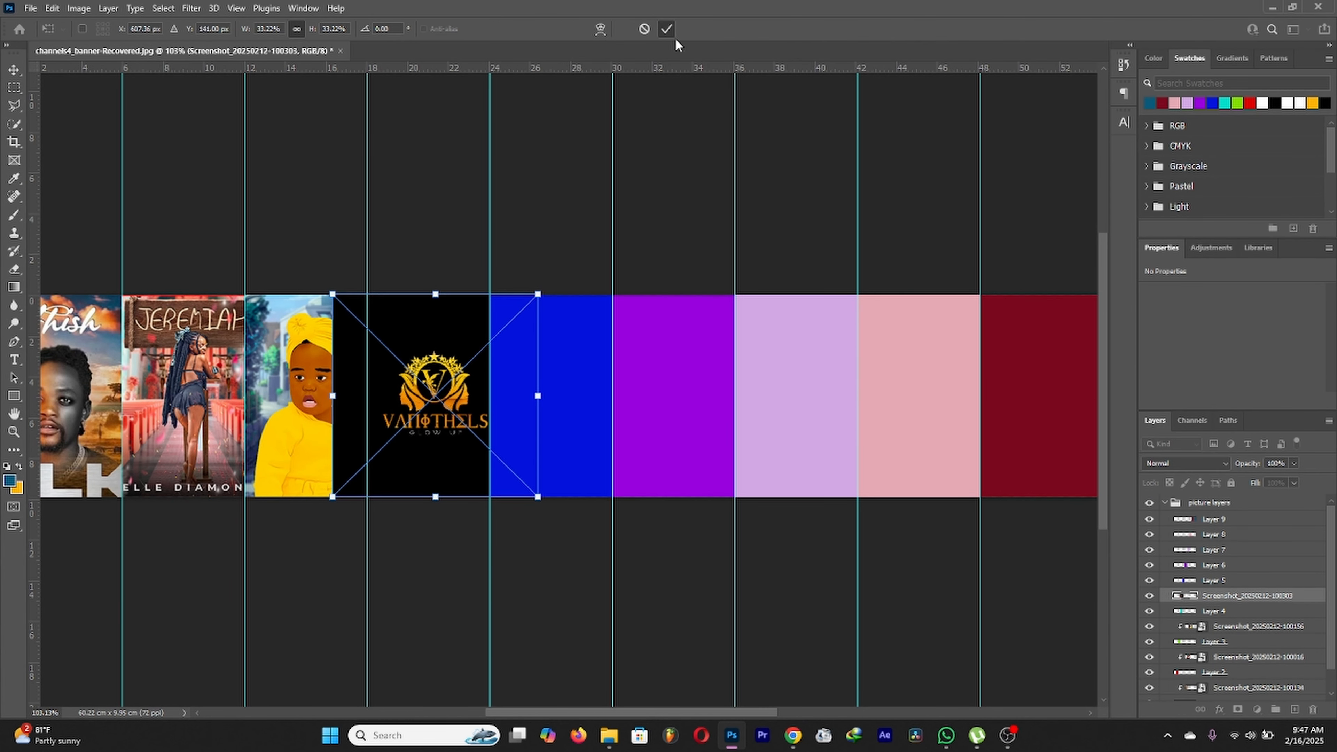
pyautogui.click(667, 30)
pyautogui.rightClick(1248, 596)
pyautogui.click(1126, 427)
pyautogui.scroll(-2, 761, 430)
pyautogui.click(609, 735)
# Step: Cancel the AFRO JAM poster, then place the DINERO poster over the blue panel and clip it
pyautogui.moveTo(234, 223); pyautogui.dragTo(552, 468)
pyautogui.press('Escape')
pyautogui.click(1223, 583)
pyautogui.click(609, 736)
pyautogui.moveTo(413, 581); pyautogui.dragTo(579, 453)
pyautogui.moveTo(607, 411); pyautogui.dragTo(545, 396)
pyautogui.click(667, 30)
pyautogui.rightClick(1249, 582)
pyautogui.click(1131, 429)
pyautogui.scroll(3, 530, 396)
pyautogui.scroll(-3, 545, 400)
# Step: Place the CAMA PIANO poster over Layer 6, the purple panel, and clip it
pyautogui.click(579, 442)
pyautogui.scroll(3, 558, 448)
pyautogui.scroll(-3, 568, 458)
pyautogui.click(609, 736)
pyautogui.moveTo(432, 195); pyautogui.dragTo(712, 487)
pyautogui.moveTo(584, 421); pyautogui.dragTo(643, 435)
pyautogui.click(667, 30)
pyautogui.rightClick(1242, 565)
pyautogui.click(1101, 428)
# Step: Select Layer 7, the lavender panel, and bring the Projects folder back up
pyautogui.scroll(3, 616, 435)
pyautogui.scroll(-3, 631, 421)
pyautogui.scroll(4, 605, 422)
pyautogui.scroll(-4, 635, 374)
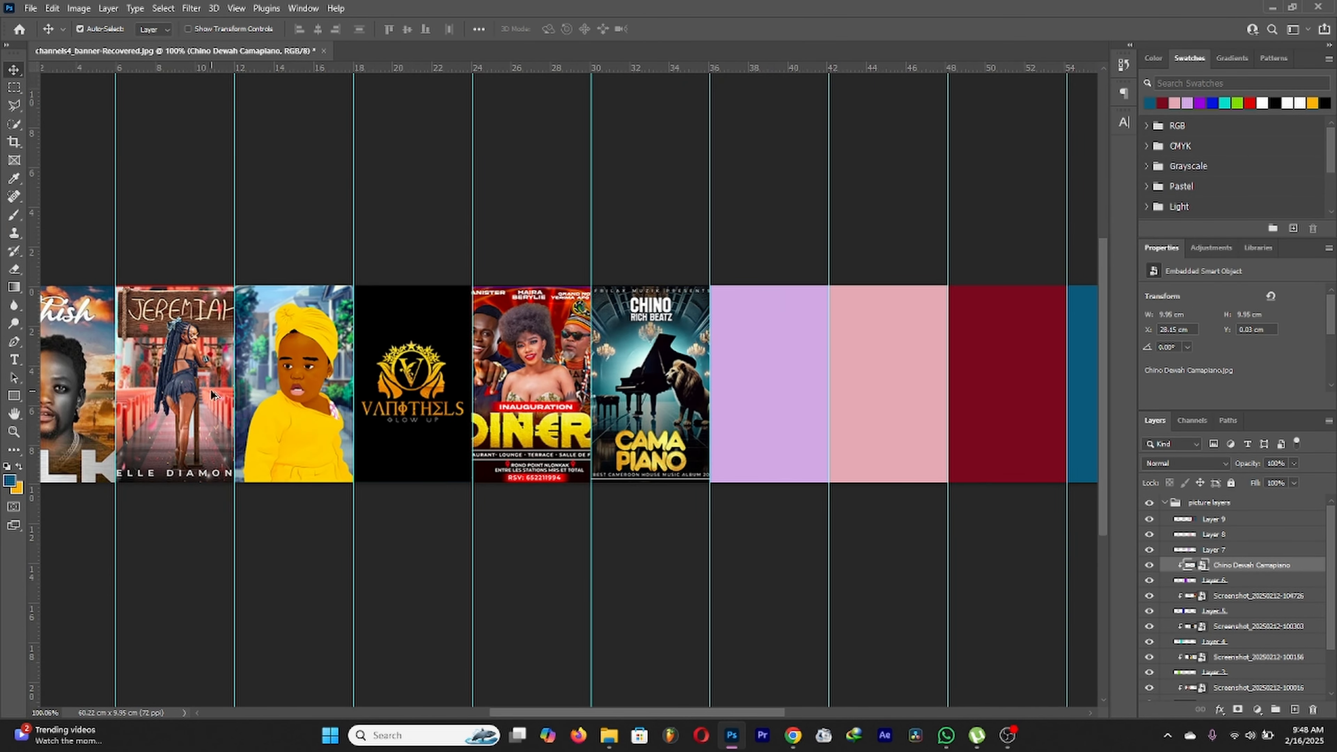
pyautogui.hscroll(3, 800, 388)
pyautogui.scroll(3, 559, 456)
pyautogui.scroll(-3, 565, 456)
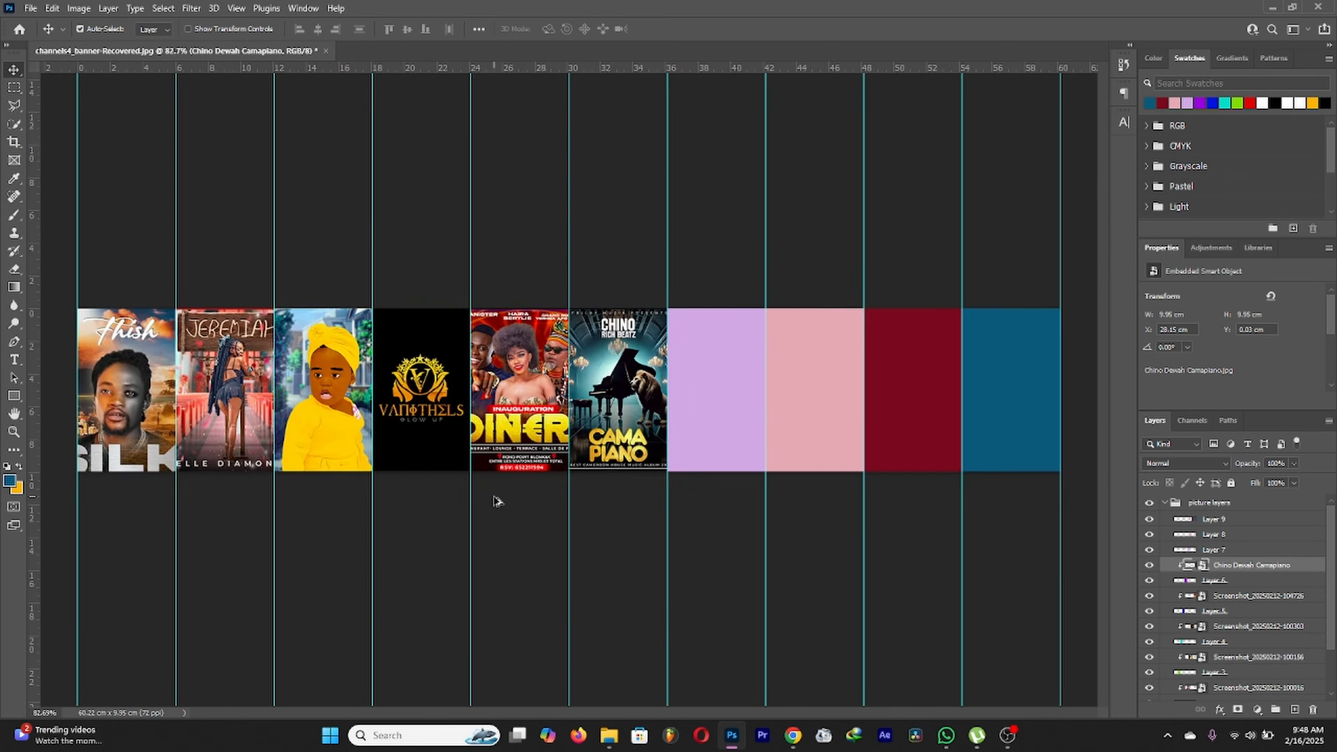
pyautogui.scroll(2, 925, 439)
pyautogui.scroll(2, 499, 418)
pyautogui.hscroll(4, 684, 653)
pyautogui.scroll(-1, 692, 645)
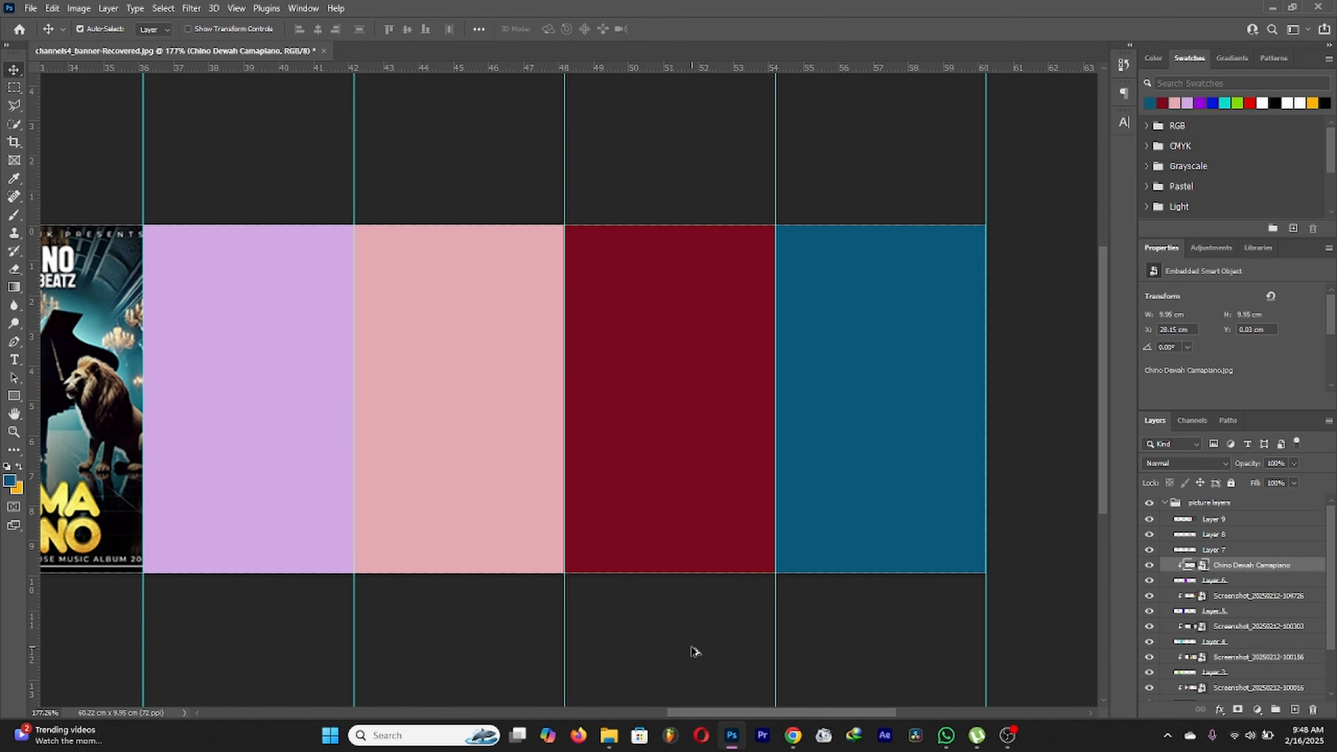
pyautogui.click(315, 516)
pyautogui.moveTo(608, 733)
pyautogui.click(595, 695)
# Step: Place the golden crowned poster over the lavender panel and begin clipping it
pyautogui.moveTo(218, 585); pyautogui.dragTo(605, 437)
pyautogui.moveTo(585, 435); pyautogui.dragTo(325, 429)
pyautogui.click(671, 33)
pyautogui.rightClick(1235, 549)
pyautogui.click(1176, 428)
# Step: Align the top of the crowned golden poster with its lavender panel
pyautogui.scroll(5, 227, 419)
pyautogui.moveTo(246, 409); pyautogui.dragTo(215, 418)
pyautogui.scroll(-6, 610, 427)
pyautogui.scroll(-3, 863, 395)
pyautogui.scroll(4, 871, 385)
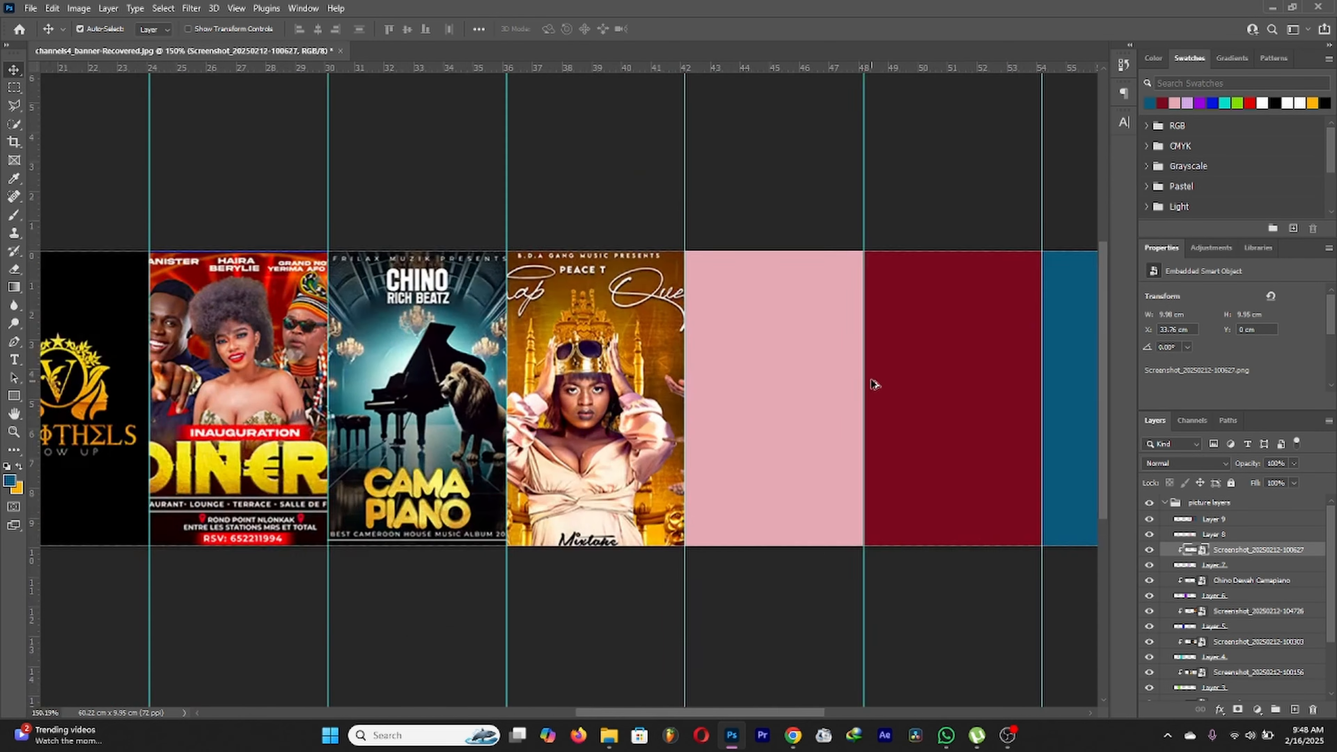
# Step: Place the PK 420 poster over the pink panel and clip it to Layer 8
pyautogui.click(778, 421)
pyautogui.scroll(-4, 761, 436)
pyautogui.moveTo(609, 733)
pyautogui.click(597, 686)
pyautogui.moveTo(620, 389); pyautogui.dragTo(647, 423)
pyautogui.click(668, 30)
pyautogui.rightClick(1244, 532)
pyautogui.click(1174, 428)
# Step: Place the RAW street show poster over the red panel, Layer 9
pyautogui.click(779, 422)
pyautogui.moveTo(609, 734)
pyautogui.click(600, 684)
pyautogui.moveTo(421, 395); pyautogui.dragTo(592, 421)
pyautogui.moveTo(592, 421); pyautogui.dragTo(815, 423)
pyautogui.click(671, 31)
pyautogui.rightClick(1217, 519)
pyautogui.click(1158, 428)
# Step: Shift the RAW poster 2.43 cm right, then hide it to reveal the red panel
pyautogui.scroll(-3, 895, 400)
pyautogui.scroll(3, 852, 393)
pyautogui.moveTo(942, 392); pyautogui.dragTo(890, 380)
pyautogui.click(1235, 532)
pyautogui.click(1221, 521)
pyautogui.moveTo(1041, 415); pyautogui.dragTo(1038, 414)
pyautogui.moveTo(849, 465); pyautogui.dragTo(938, 463)
pyautogui.click(1149, 519)
# Step: Select Layer 9 and outline a rectangle over the blue end panel with the Rectangle tool
pyautogui.scroll(-2, 971, 420)
pyautogui.moveTo(1060, 365); pyautogui.dragTo(789, 387)
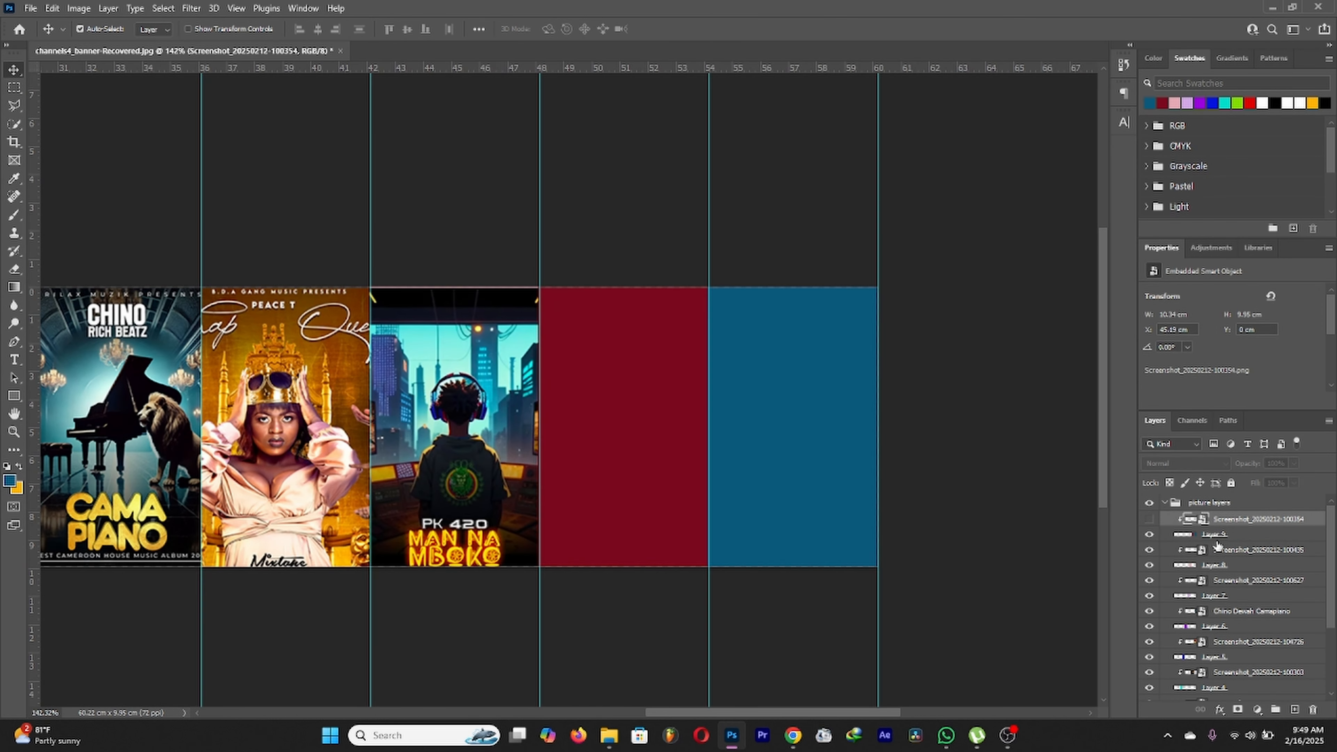
pyautogui.click(1218, 536)
pyautogui.press('u')
pyautogui.click(101, 29)
pyautogui.click(104, 62)
pyautogui.moveTo(964, 624); pyautogui.dragTo(707, 275)
pyautogui.rightClick(746, 355)
pyautogui.click(1213, 535)
# Step: Redraw the rectangle over the blue area and switch the Rectangle tool to Path mode
pyautogui.moveTo(709, 214); pyautogui.dragTo(896, 670)
pyautogui.click(121, 26)
pyautogui.click(105, 61)
pyautogui.moveTo(709, 261); pyautogui.dragTo(888, 638)
pyautogui.rightClick(765, 386)
pyautogui.click(94, 27)
pyautogui.click(109, 51)
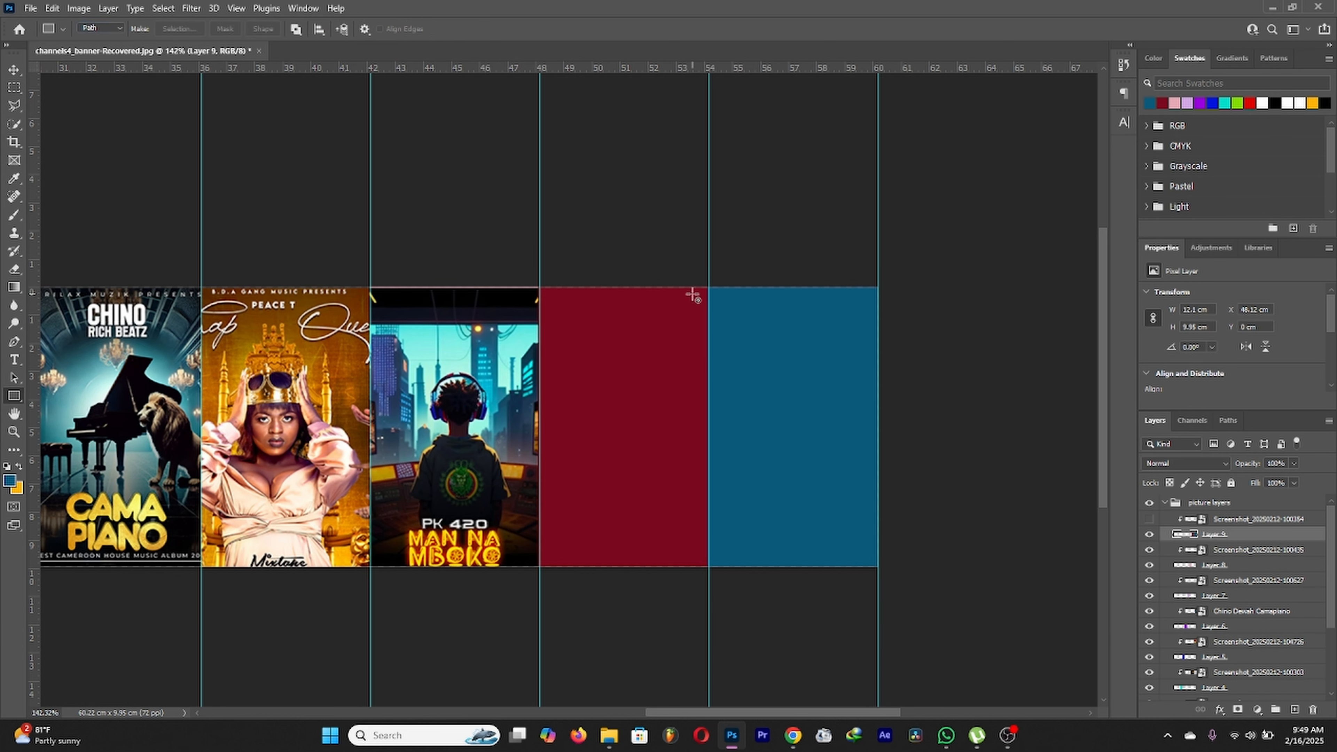
# Step: Draw a rectangle path over the last panel, make it a selection, and Layer via Cut into Layer 10
pyautogui.moveTo(709, 276); pyautogui.dragTo(917, 637)
pyautogui.rightClick(797, 459)
pyautogui.click(833, 195)
pyautogui.press('Return')
pyautogui.click(15, 106)
pyautogui.rightClick(755, 381)
pyautogui.click(809, 487)
# Step: Move the RAW poster back above the red panel, re-clip it, and slide it right
pyautogui.moveTo(1205, 519); pyautogui.dragTo(1210, 540)
pyautogui.rightClick(1209, 537)
pyautogui.click(1119, 432)
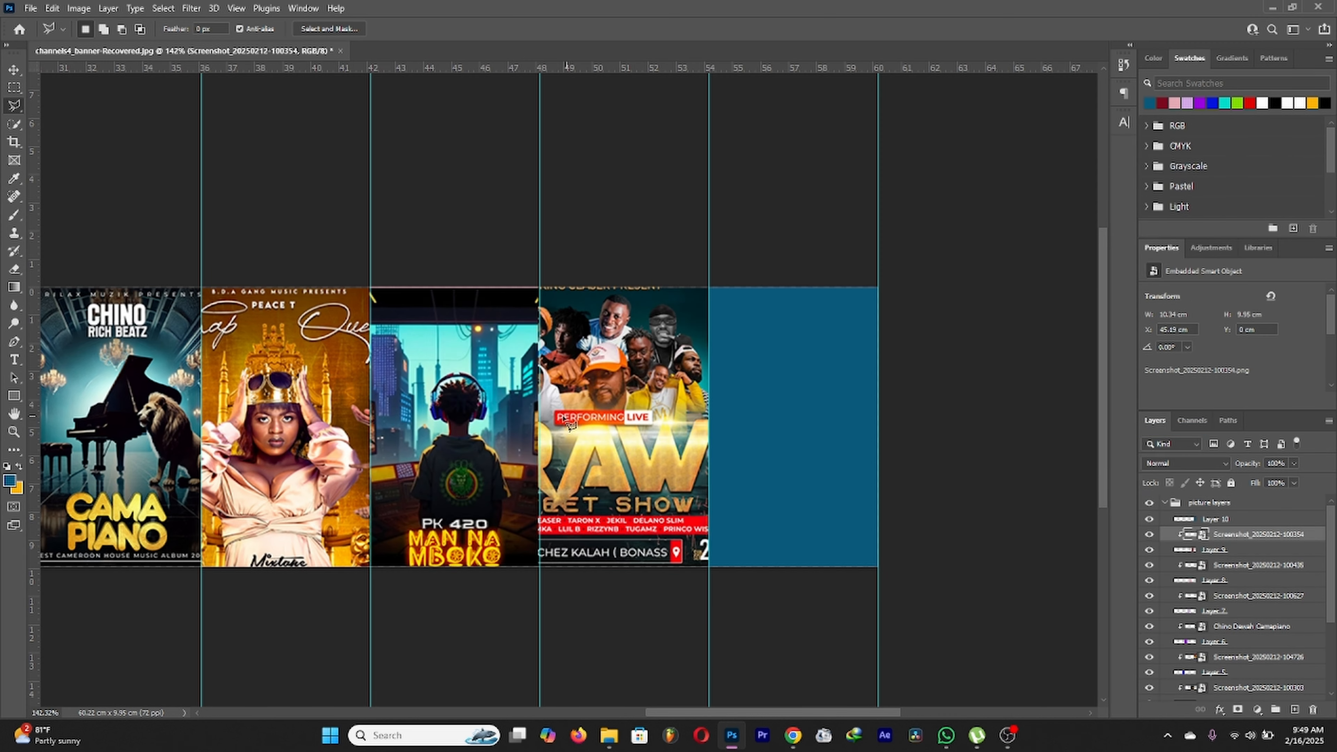
pyautogui.scroll(-3, 921, 390)
pyautogui.scroll(4, 560, 423)
pyautogui.scroll(-3, 782, 309)
pyautogui.scroll(3, 558, 421)
pyautogui.moveTo(640, 710); pyautogui.dragTo(711, 711)
pyautogui.click(10, 71)
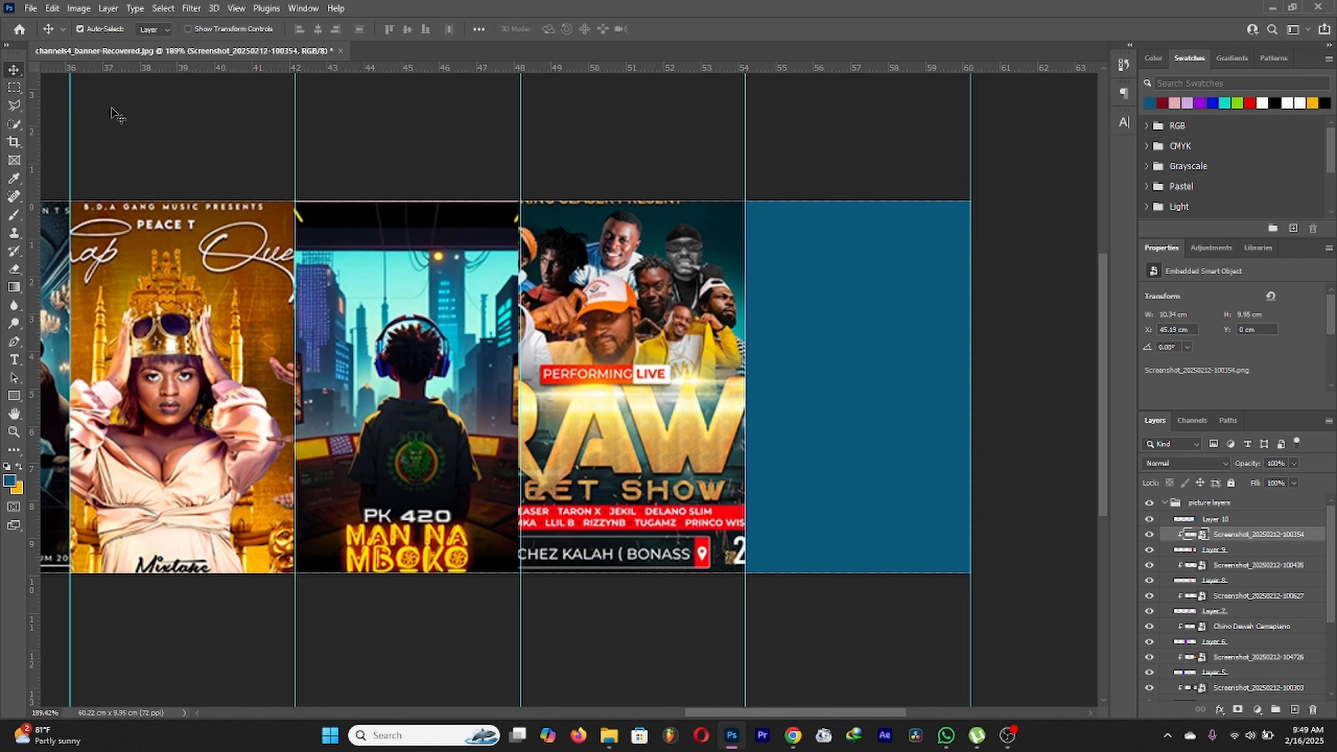
pyautogui.moveTo(662, 426); pyautogui.dragTo(656, 415)
pyautogui.click(824, 404)
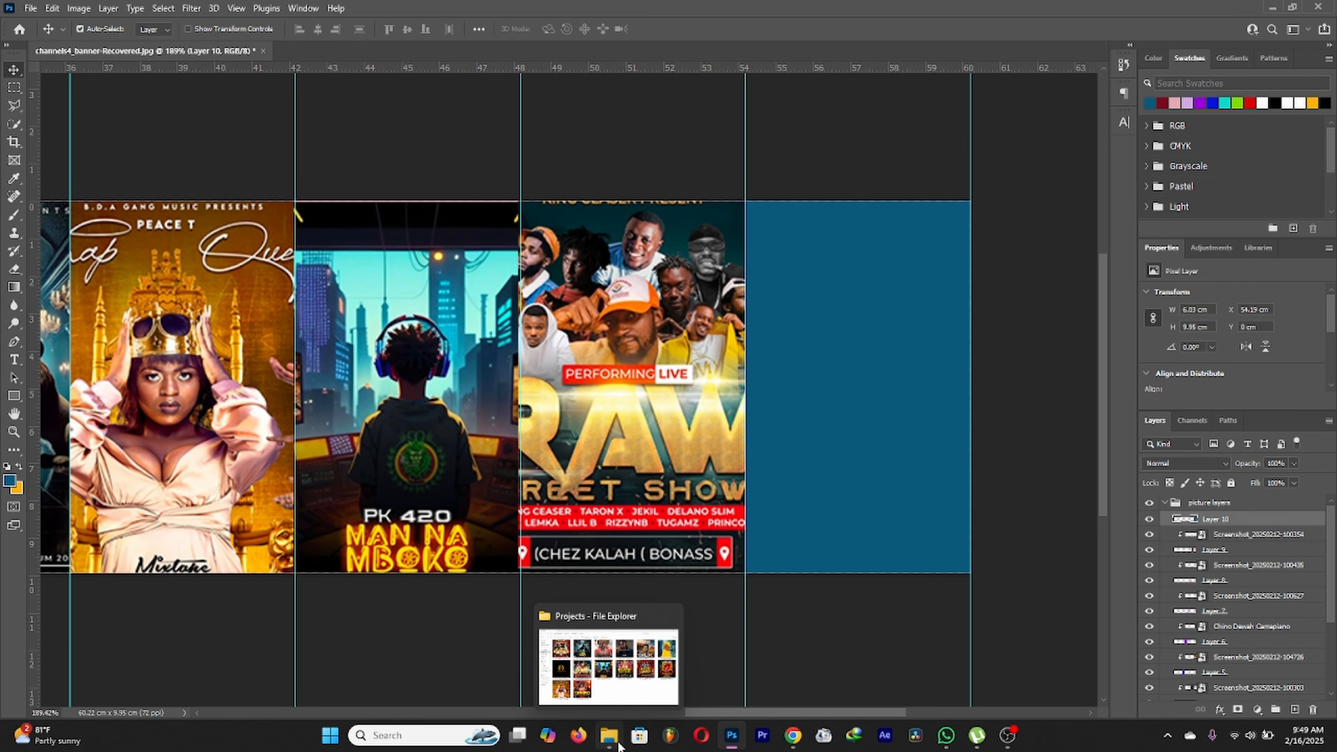
# Step: Place Screenshot_20250212-100600.png, the LADIES Night poster, over Layer 10 and clip it there
pyautogui.click(619, 745)
pyautogui.click(818, 382)
pyautogui.moveTo(818, 382); pyautogui.dragTo(821, 476)
pyautogui.moveTo(527, 331); pyautogui.dragTo(872, 339)
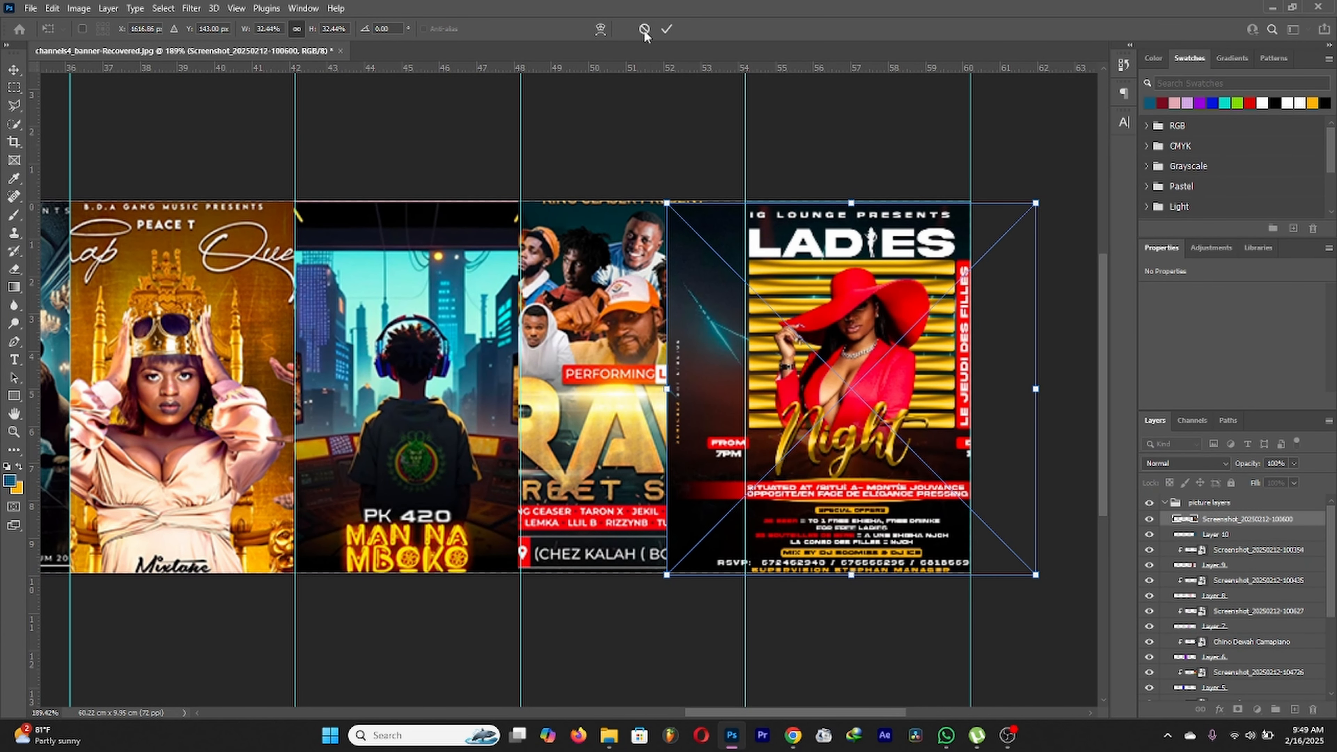
pyautogui.click(666, 31)
pyautogui.rightClick(1243, 526)
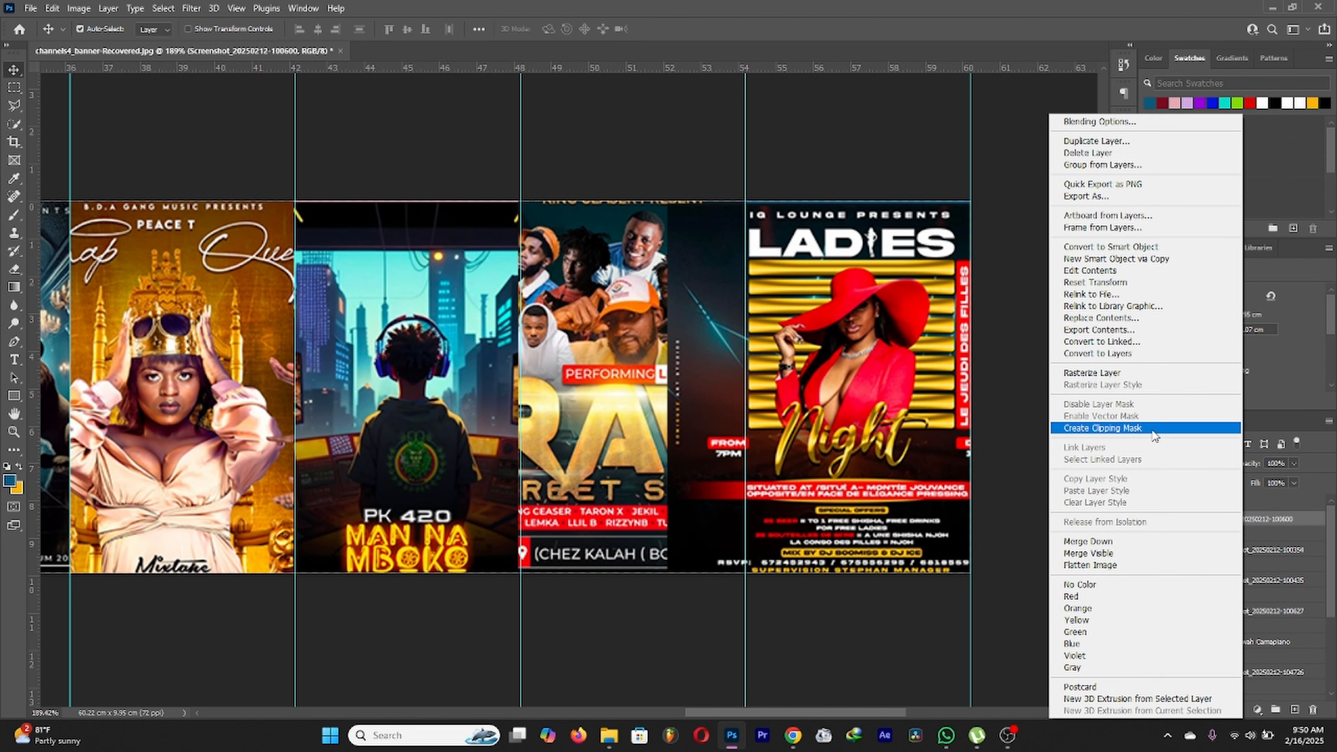
pyautogui.click(1105, 428)
# Step: Zoom out to check all ten posters and collapse the picture layers group
pyautogui.scroll(-3, 500, 346)
pyautogui.scroll(7, 699, 337)
pyautogui.scroll(-12, 760, 344)
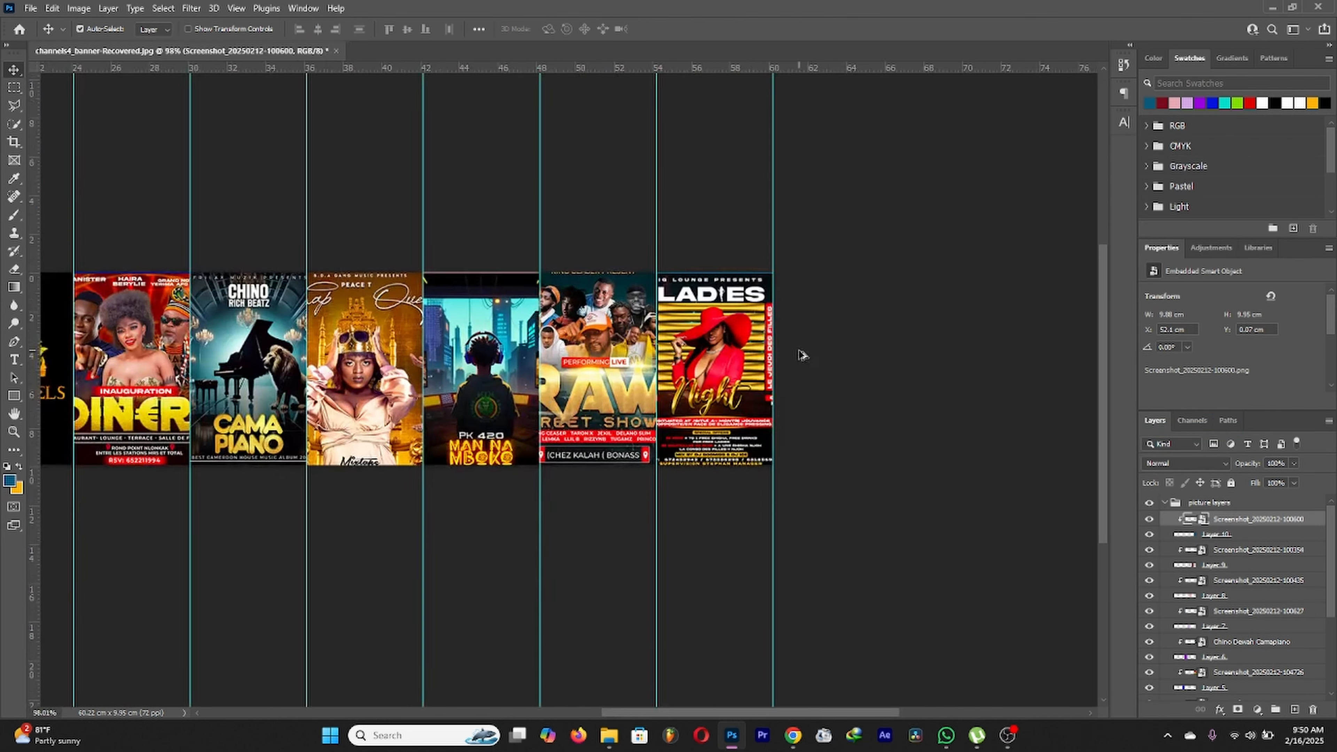
pyautogui.scroll(4, 482, 345)
pyautogui.scroll(1, 376, 316)
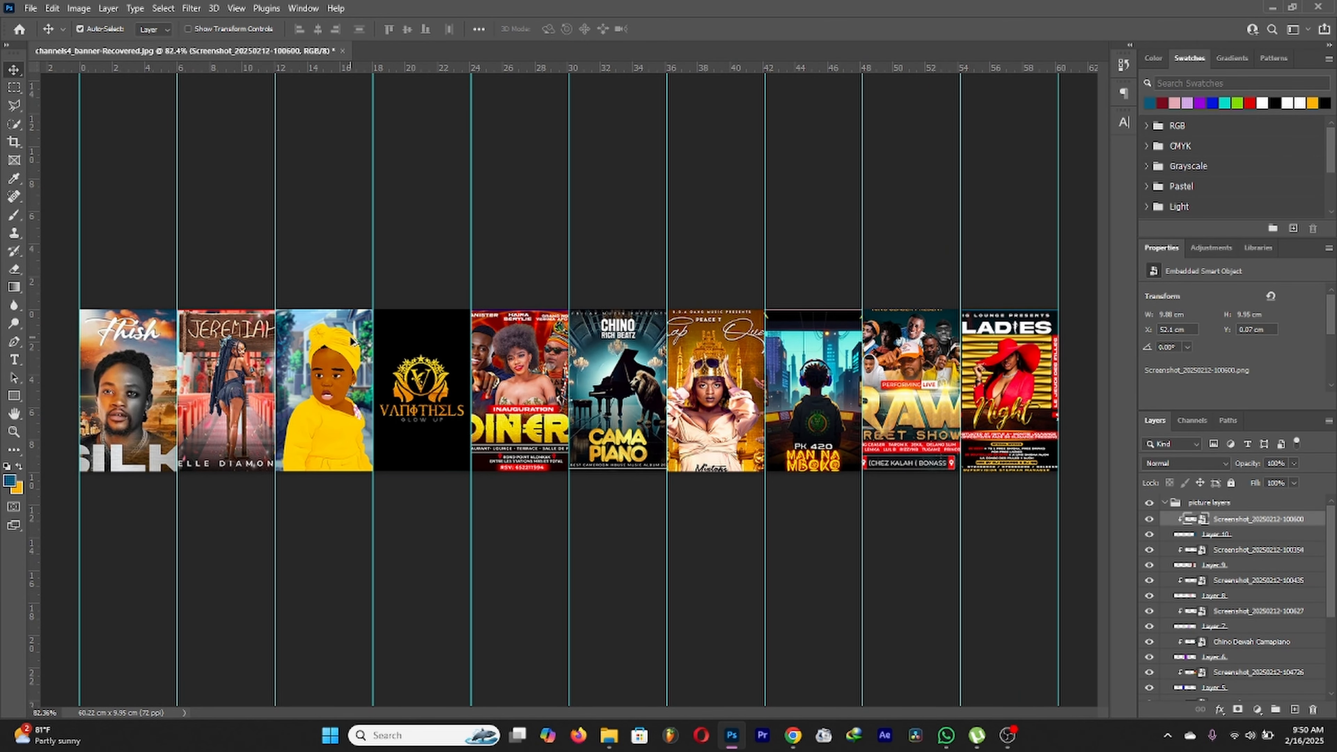
pyautogui.scroll(1, 263, 399)
pyautogui.scroll(-1, 232, 403)
pyautogui.scroll(-2, 591, 365)
pyautogui.scroll(1, 560, 369)
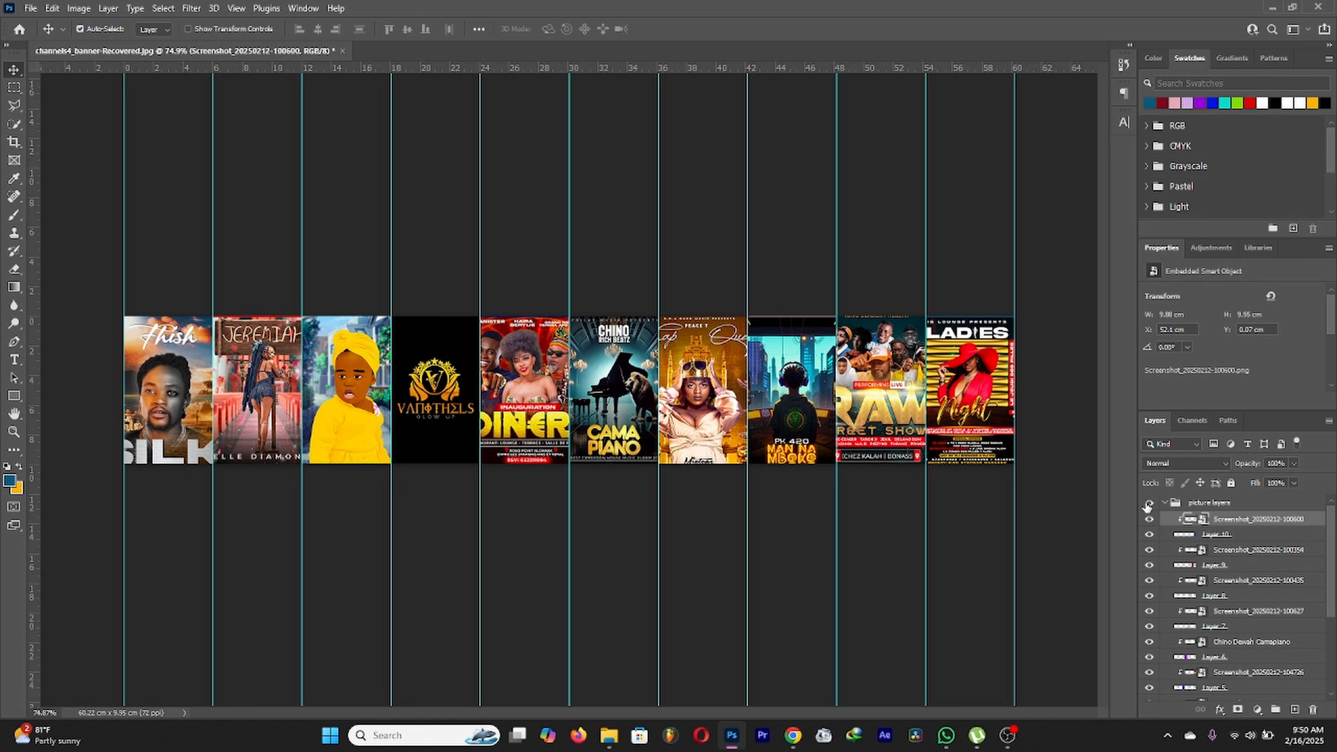
pyautogui.click(1165, 503)
# Step: Add a layer mask to the picture layers group and undo the accidental extra vector mask
pyautogui.scroll(1, 715, 470)
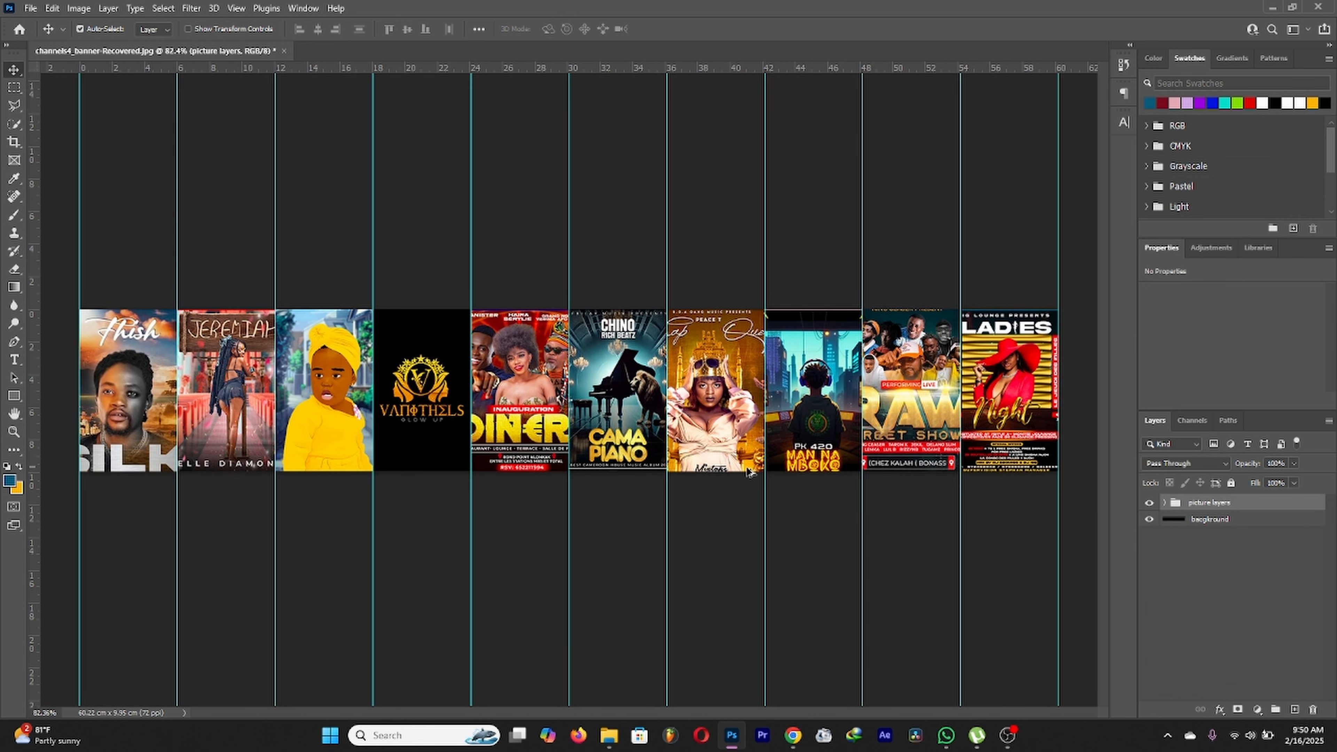
pyautogui.click(1238, 709)
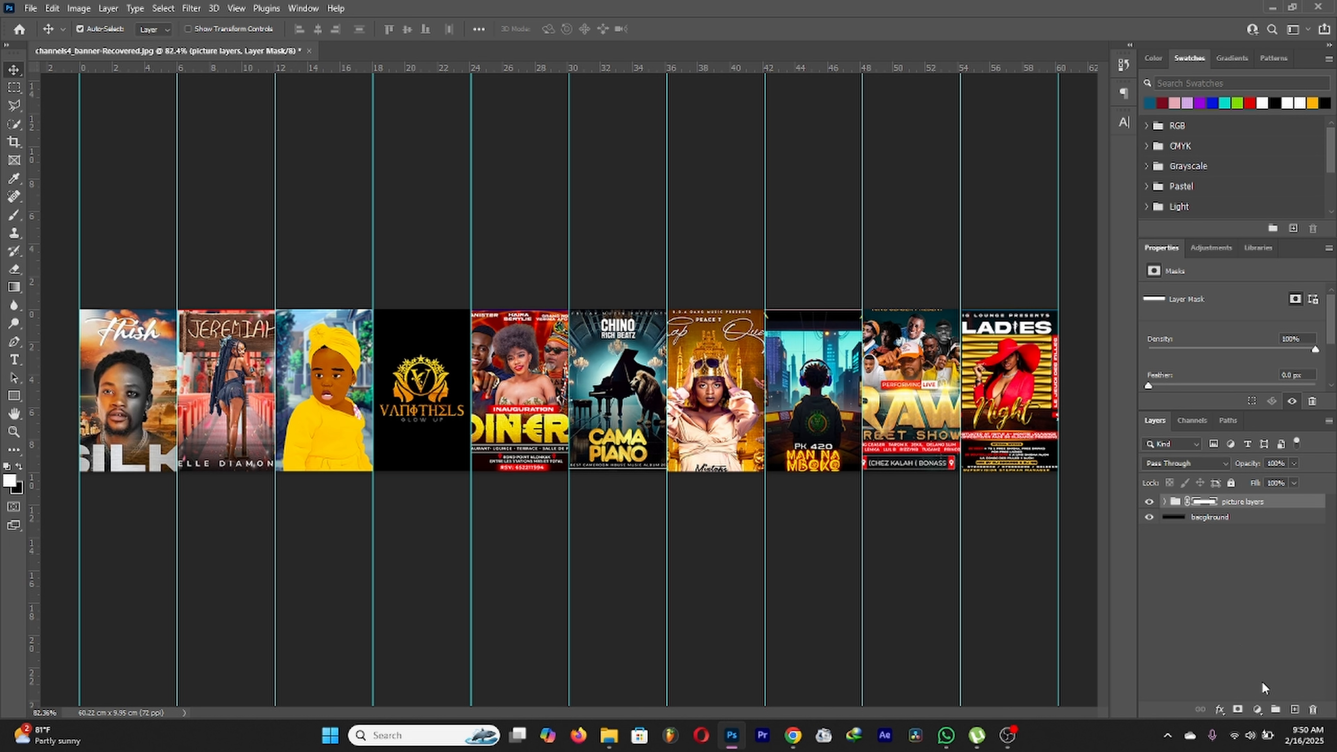
pyautogui.click(1239, 711)
pyautogui.hotkey('ctrl', 'z')
# Step: Paint a gradient on the mask so the posters' lower halves fade into the dark background
pyautogui.press('g')
pyautogui.moveTo(530, 283); pyautogui.dragTo(535, 246)
pyautogui.hotkey('ctrl', 'z')
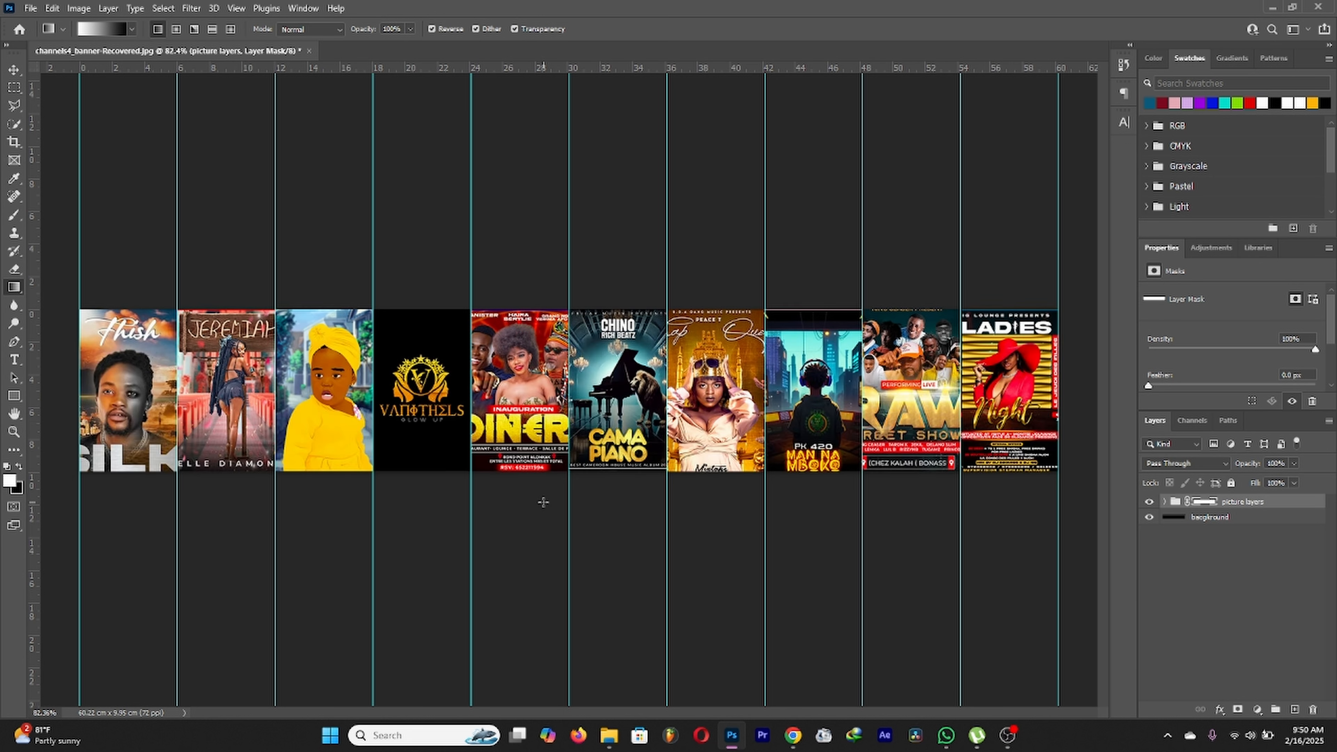
pyautogui.moveTo(541, 348); pyautogui.dragTo(541, 349)
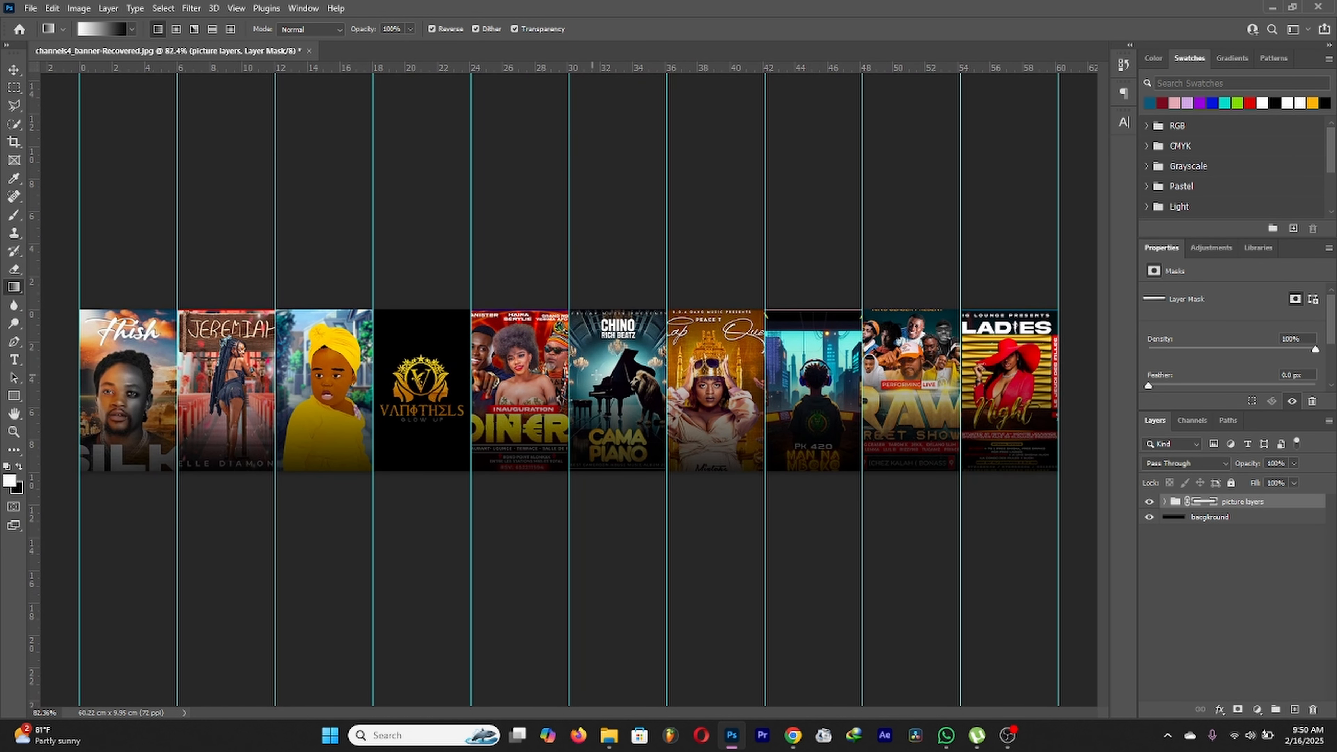
# Step: Duplicate the picture layers group and hide the original
pyautogui.rightClick(1243, 508)
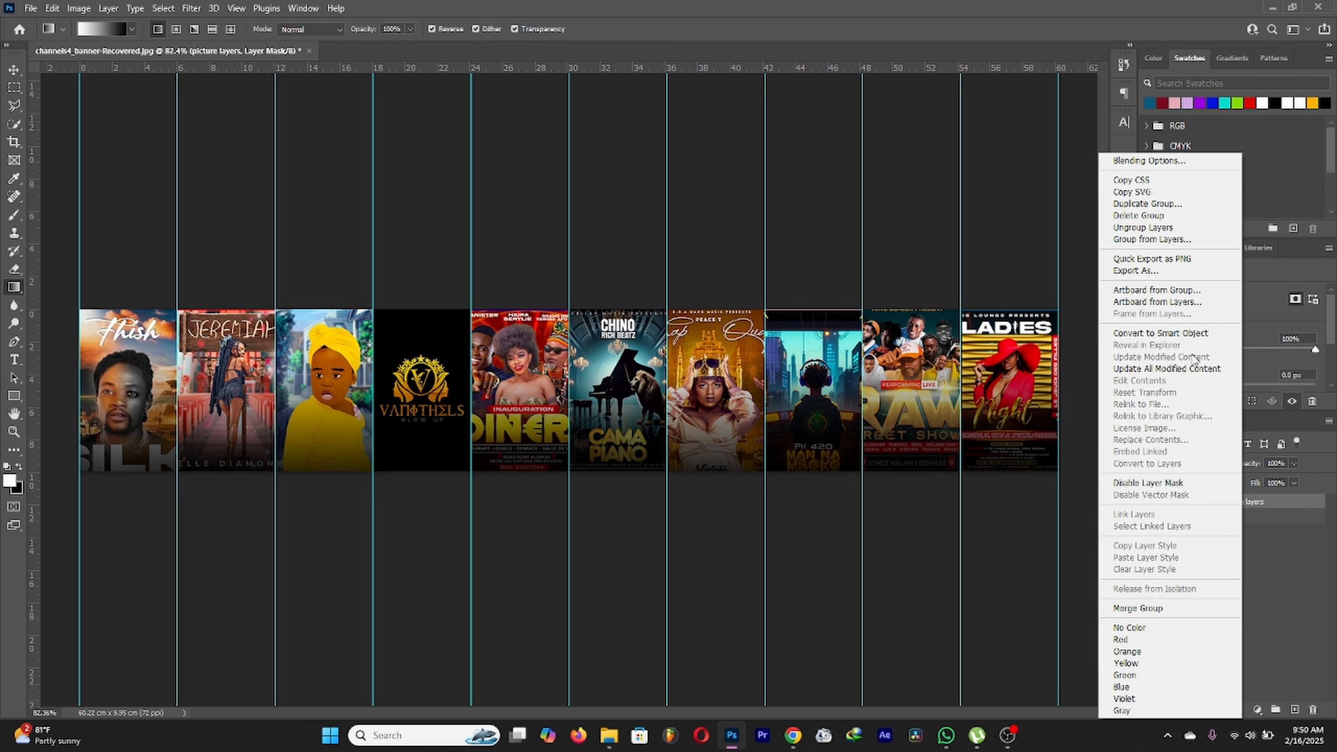
pyautogui.click(1253, 503)
pyautogui.moveTo(1256, 507); pyautogui.dragTo(1295, 709)
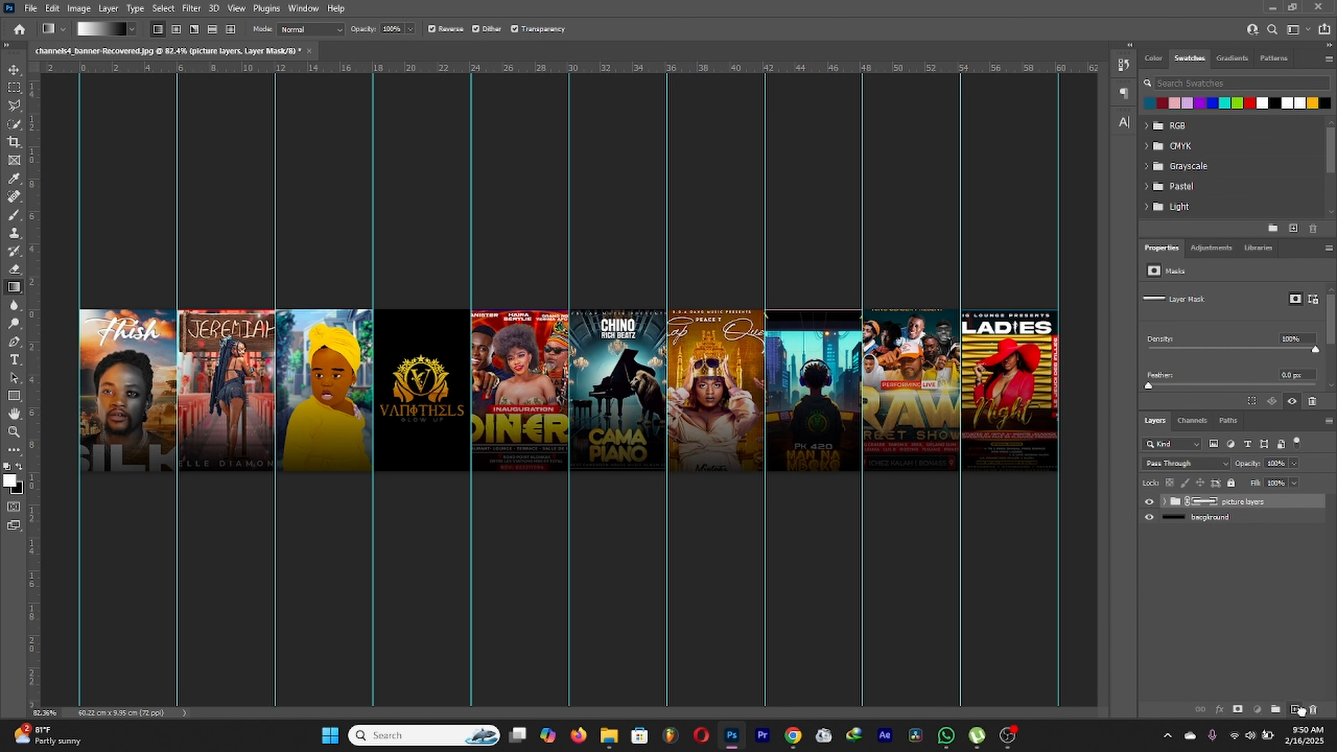
pyautogui.click(1151, 517)
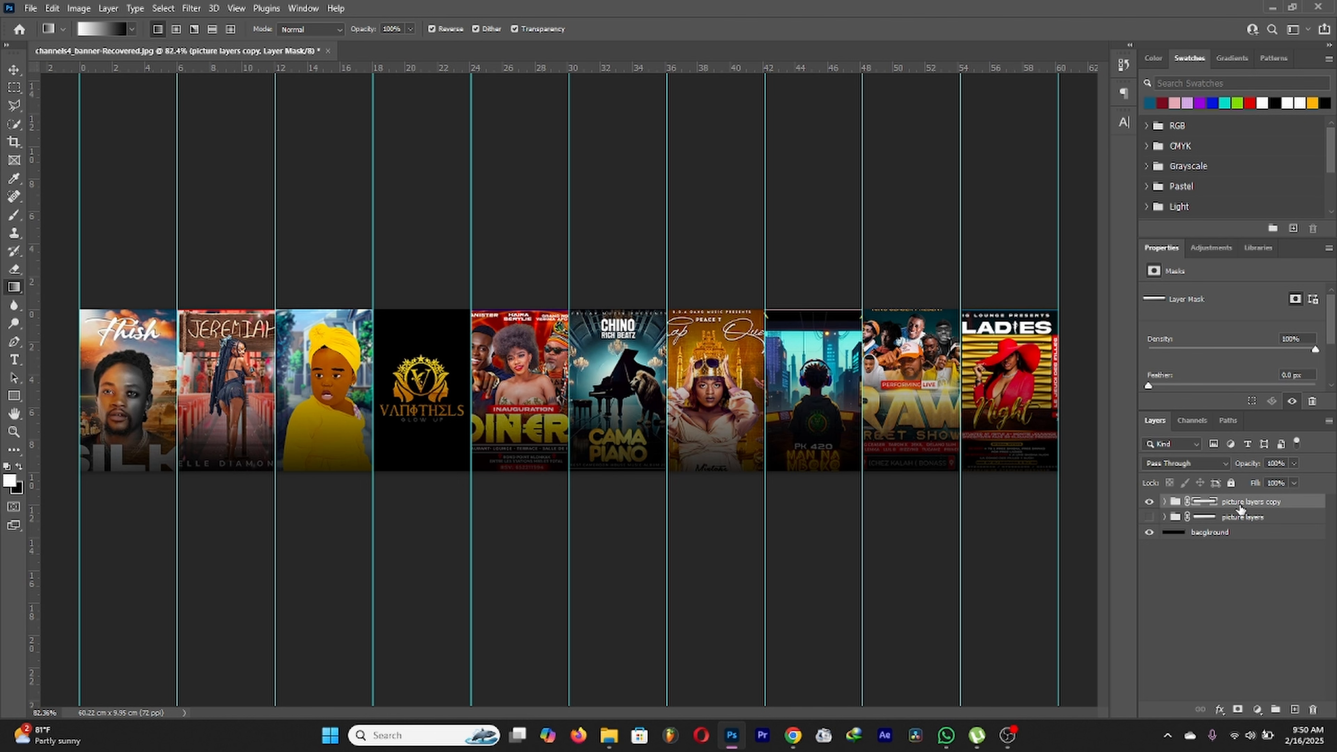
# Step: Convert picture layers copy to a smart object and fade its top with a gradient layer mask
pyautogui.rightClick(1239, 509)
pyautogui.click(1193, 329)
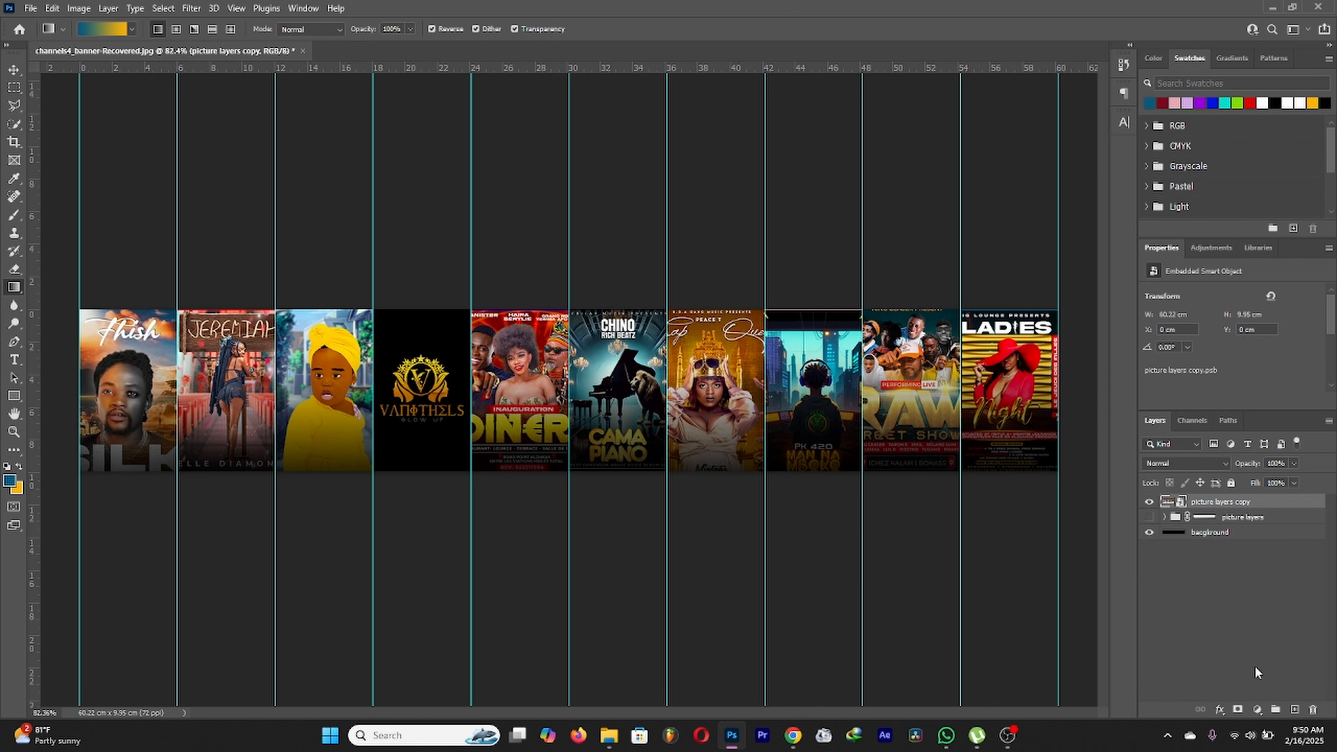
pyautogui.click(1239, 709)
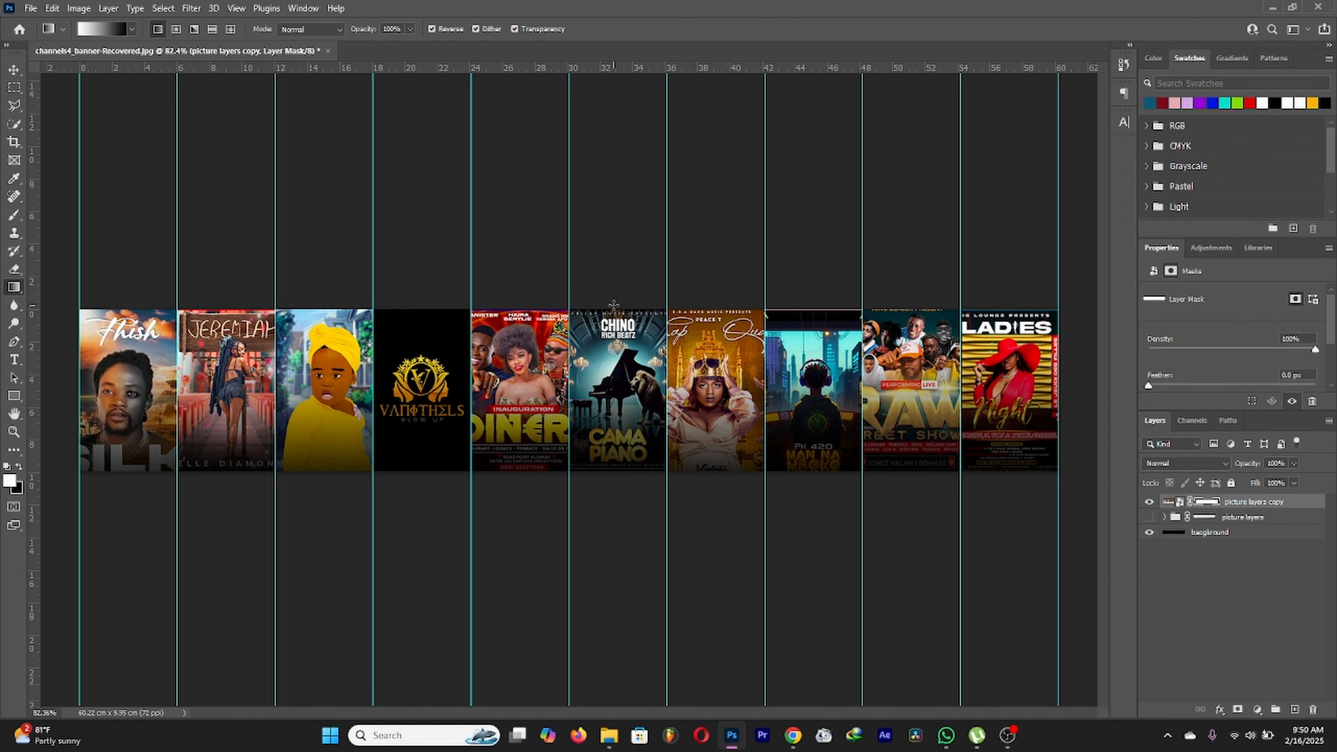
pyautogui.moveTo(562, 270); pyautogui.dragTo(562, 395)
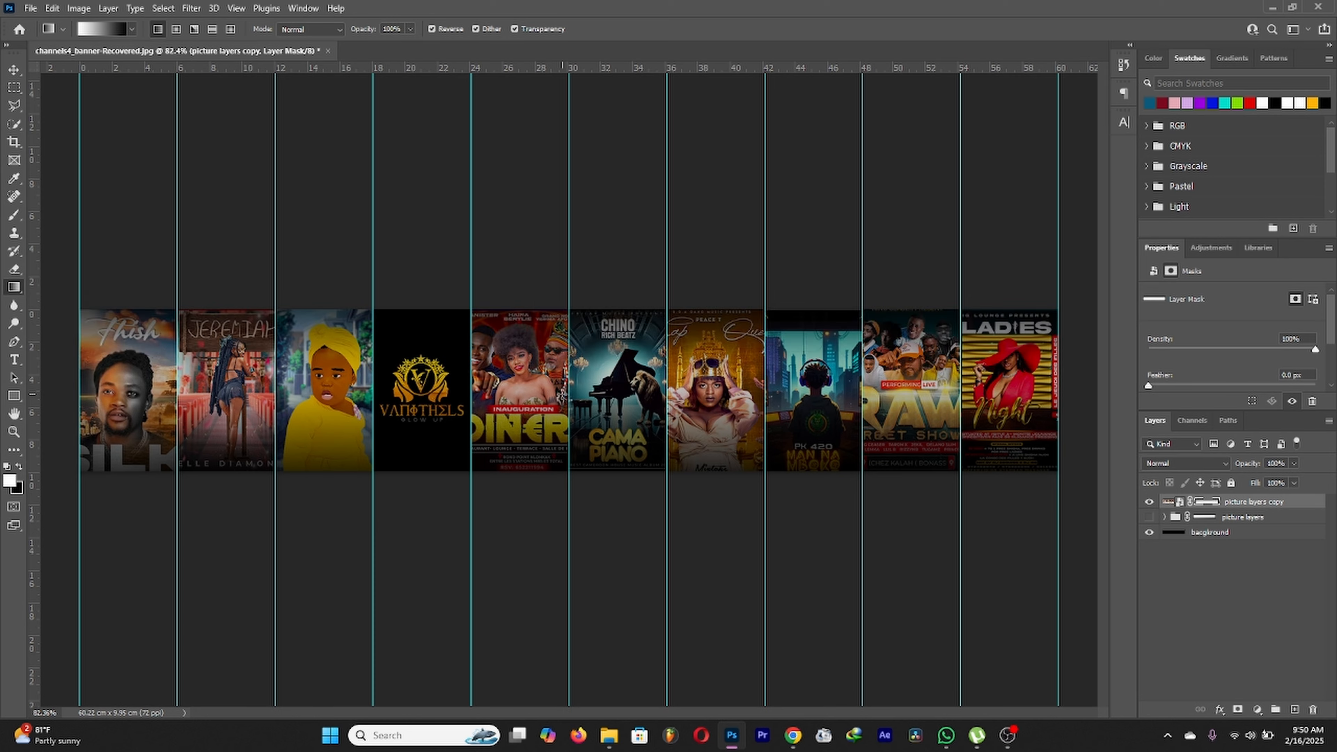
pyautogui.scroll(-7, 597, 334)
pyautogui.scroll(7, 597, 335)
pyautogui.scroll(-2, 598, 335)
pyautogui.scroll(3, 602, 329)
pyautogui.scroll(-4, 602, 329)
pyautogui.scroll(2, 600, 331)
pyautogui.scroll(1, 600, 331)
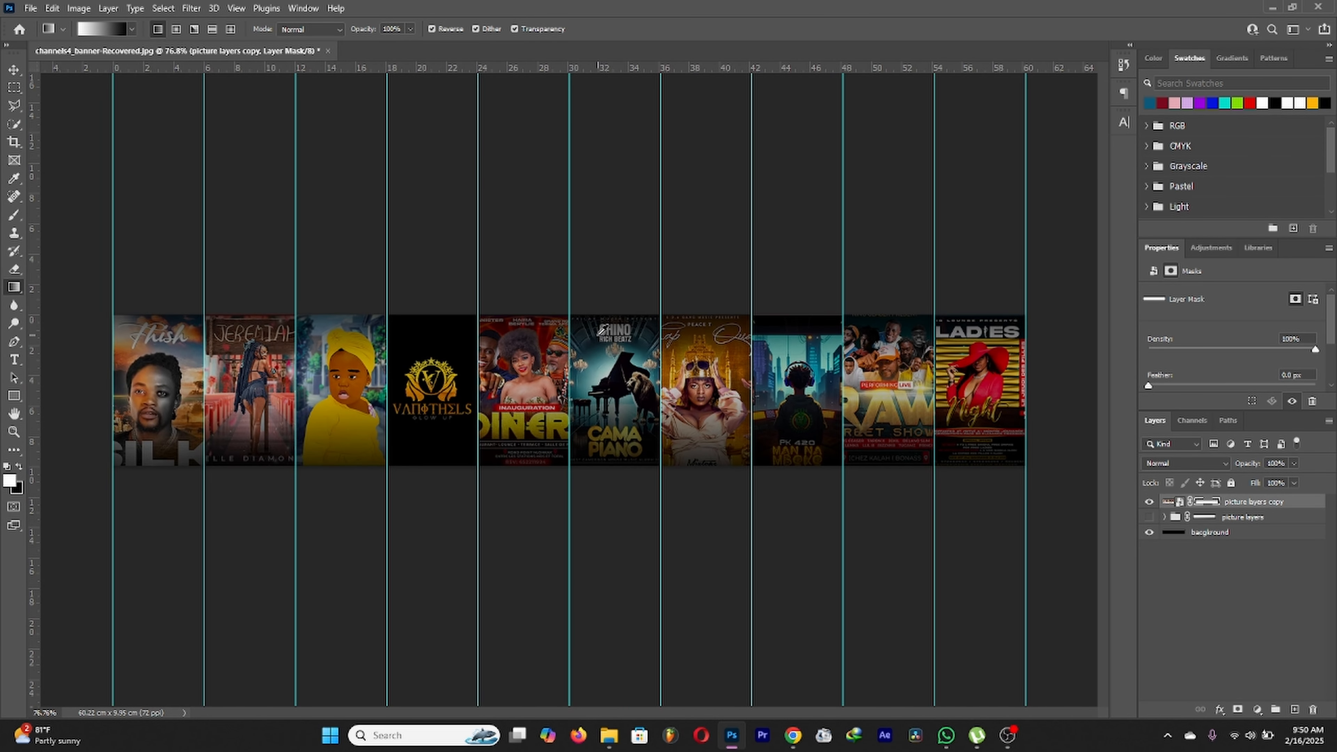
pyautogui.scroll(-1, 602, 329)
pyautogui.scroll(1, 603, 330)
# Step: Start a new text layer on the banner with colour ffffff (white)
pyautogui.scroll(-2, 602, 330)
pyautogui.scroll(1, 603, 330)
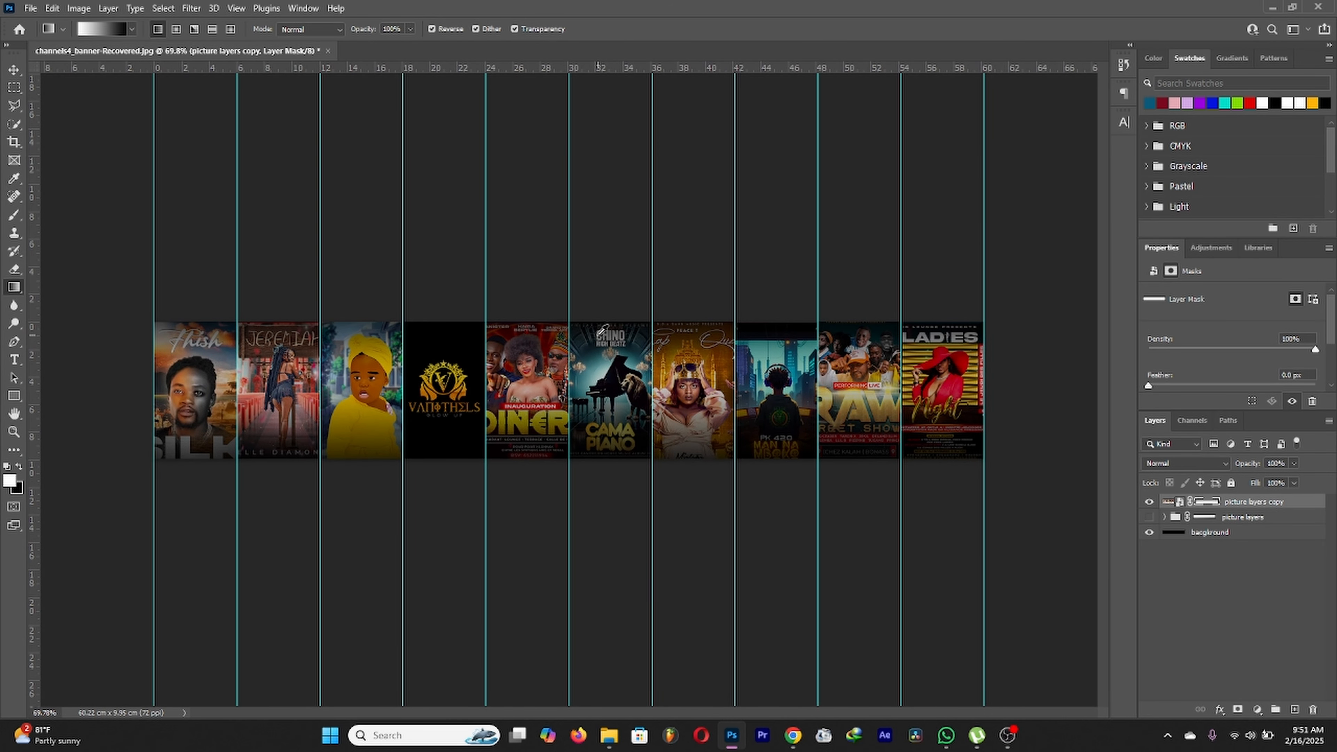
pyautogui.scroll(1, 598, 333)
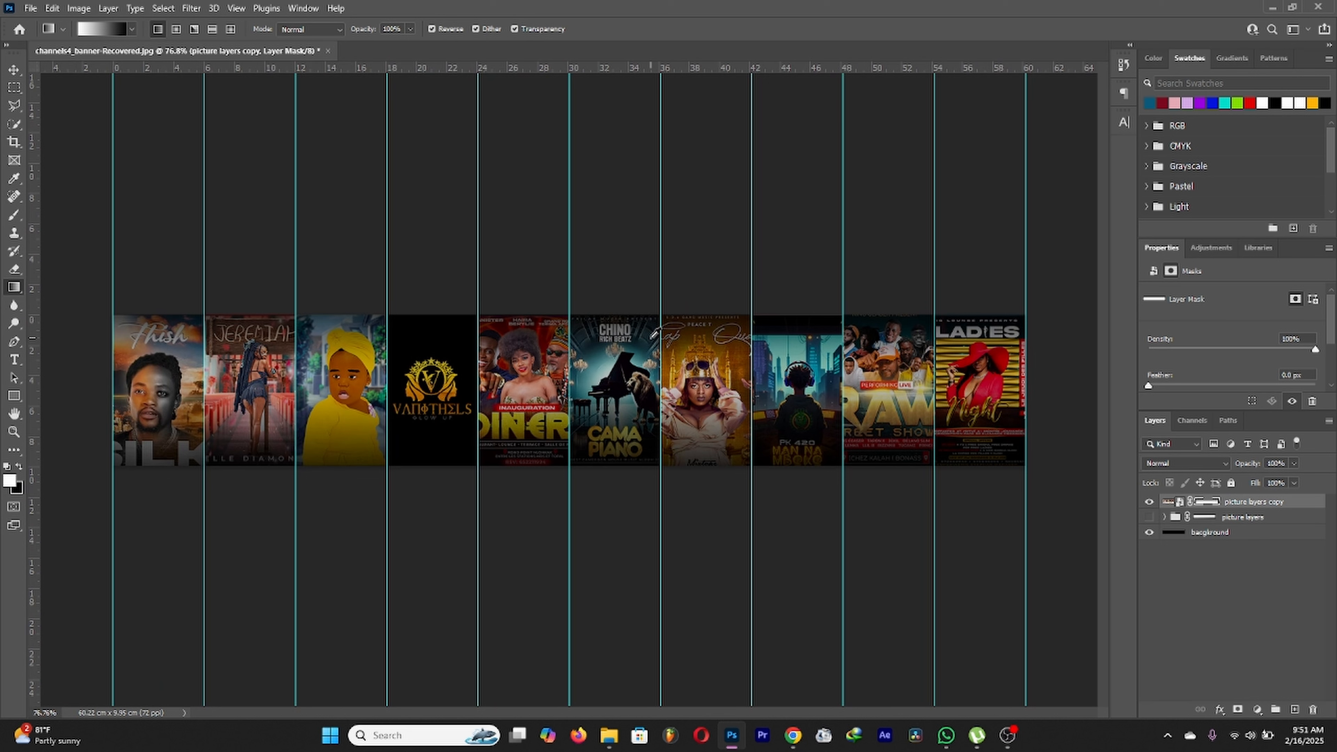
pyautogui.click(14, 359)
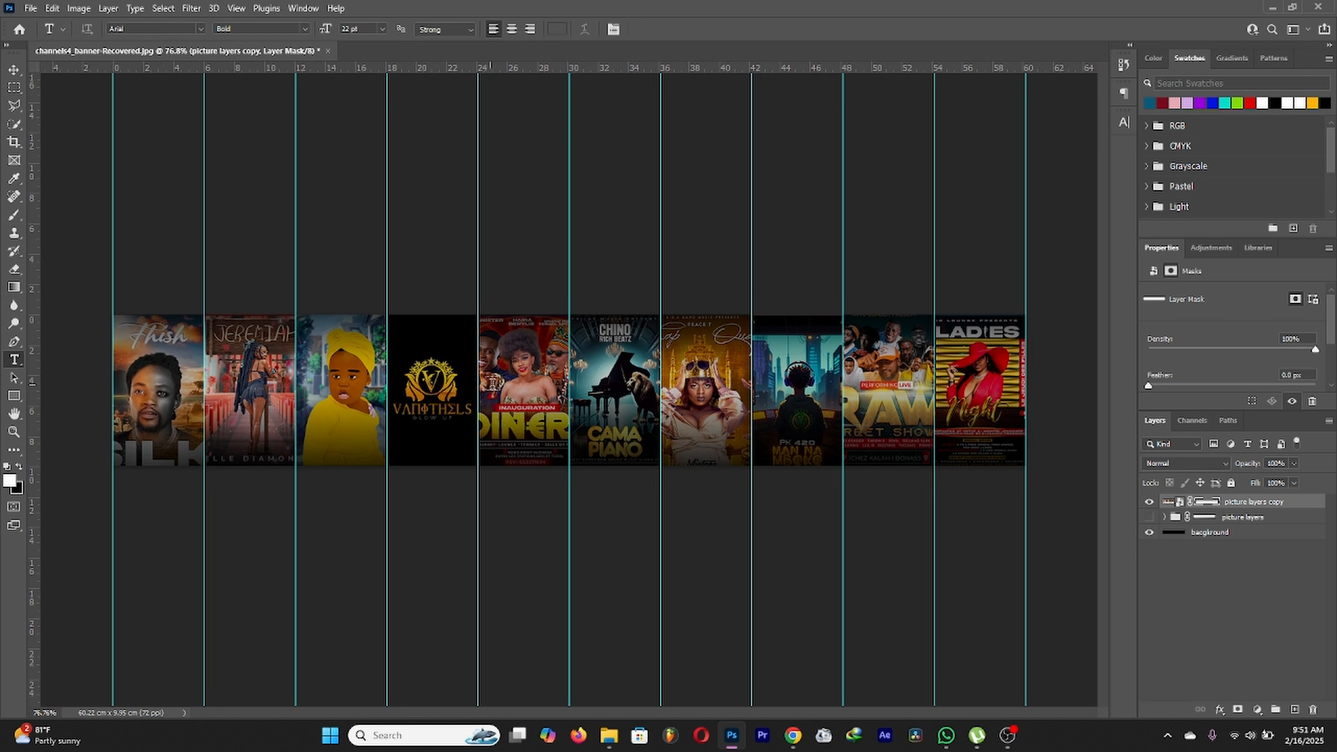
pyautogui.click(490, 384)
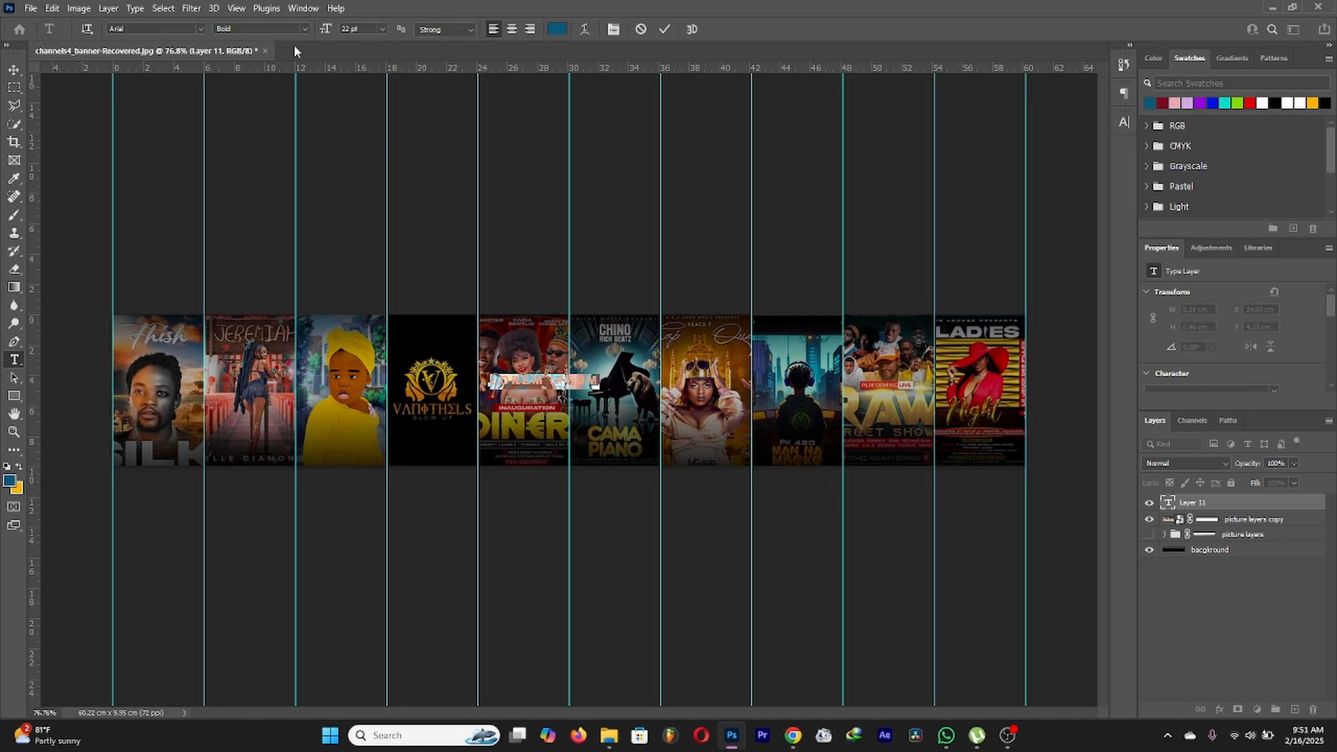
pyautogui.click(557, 30)
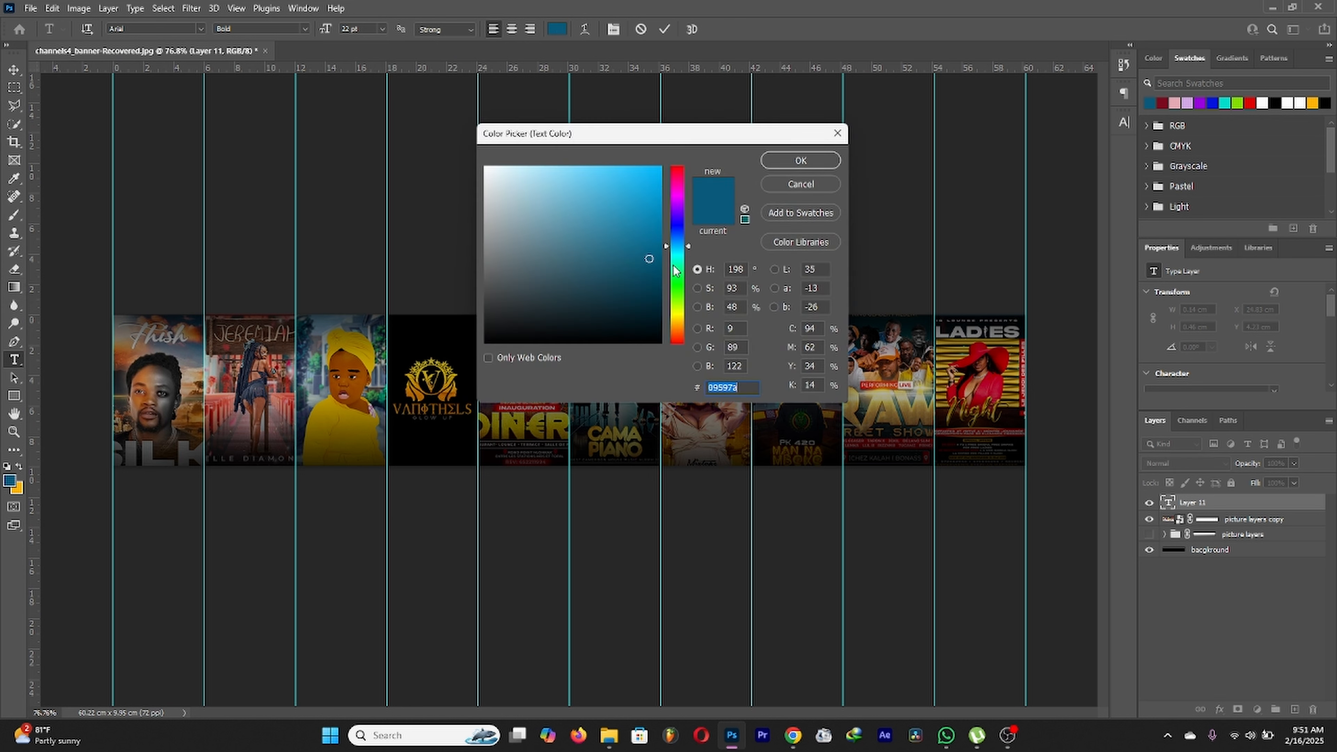
pyautogui.write('ffffff')
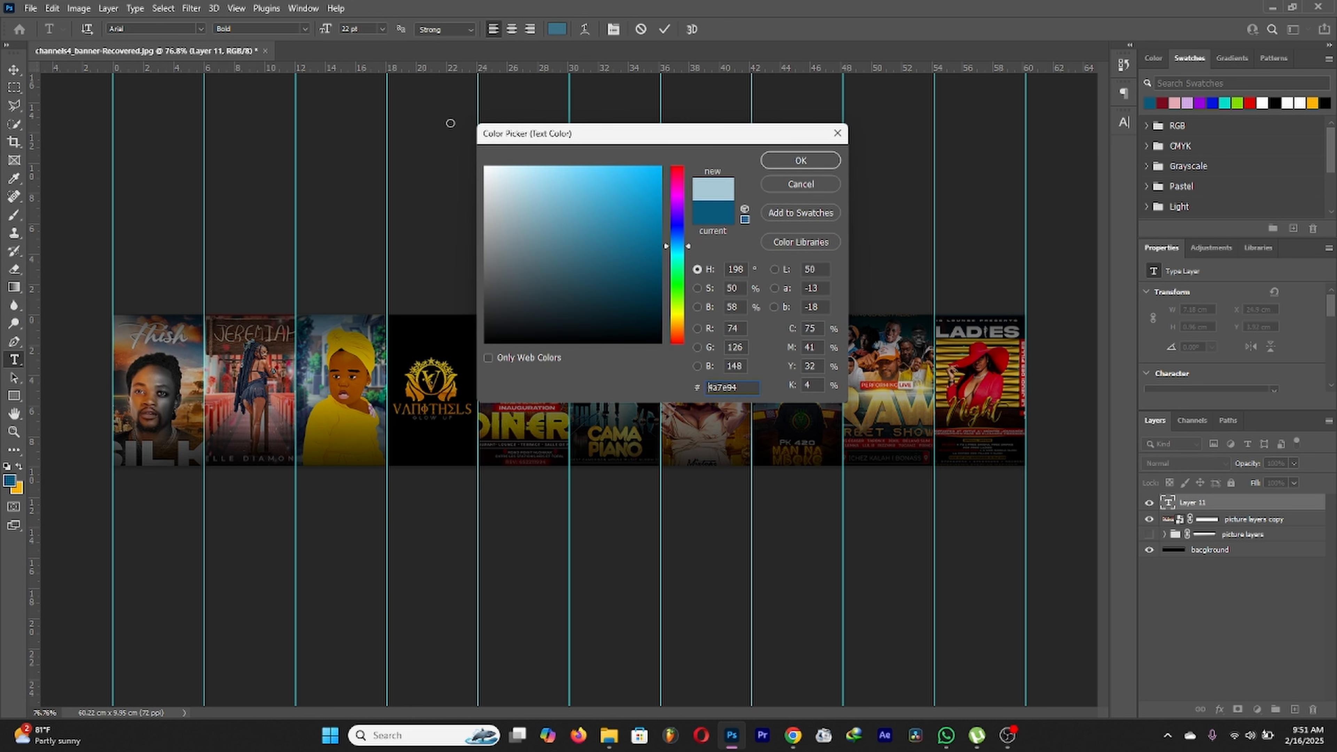
pyautogui.click(800, 160)
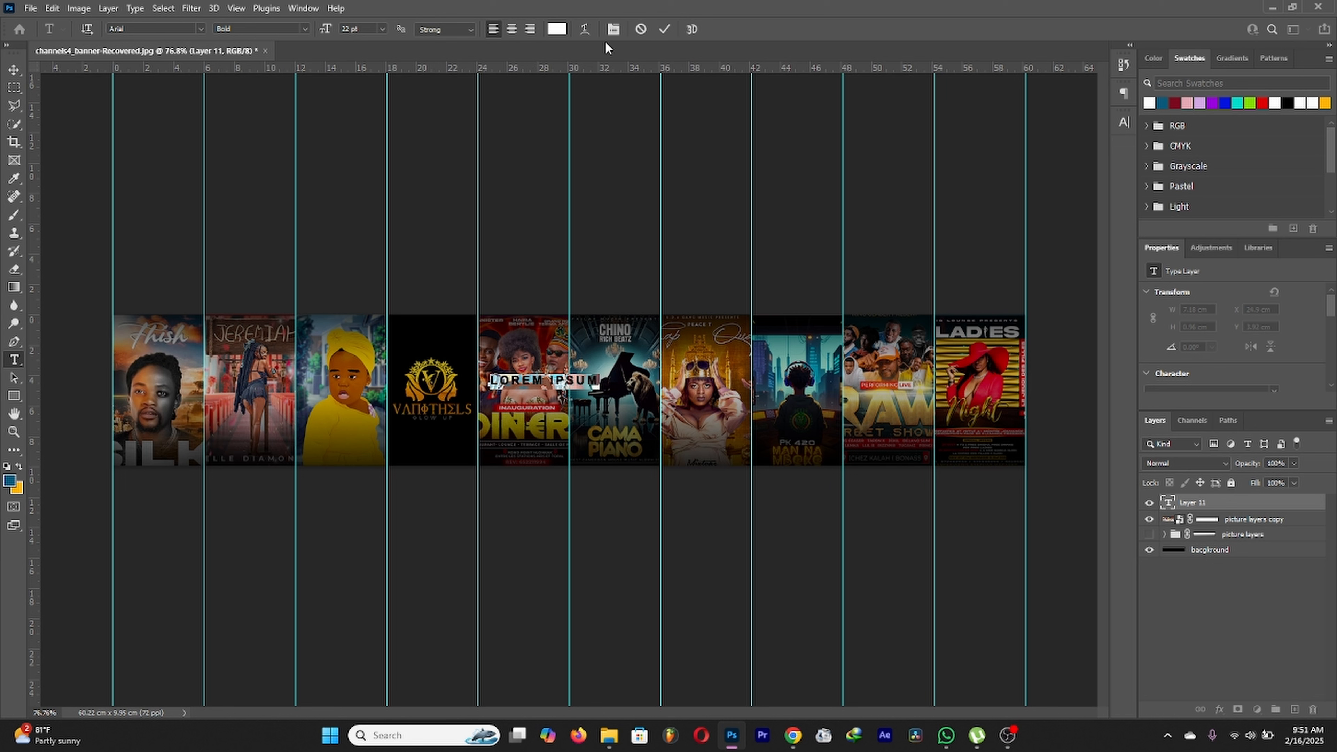
# Step: Enlarge the text, move it toward the middle, type DOMIGUEZ ART STUDIOS, and select it all
pyautogui.press('Up')
pyautogui.press('Up')
pyautogui.press('Up')
pyautogui.press('Up')
pyautogui.press('Up')
pyautogui.press('Up')
pyautogui.press('Up')
pyautogui.press('Up')
pyautogui.press('Up')
pyautogui.press('Up')
pyautogui.press('Up')
pyautogui.press('Up')
pyautogui.press('Up')
pyautogui.press('Up')
pyautogui.press('Up')
pyautogui.press('Up')
pyautogui.press('Up')
pyautogui.moveTo(606, 427); pyautogui.dragTo(531, 452)
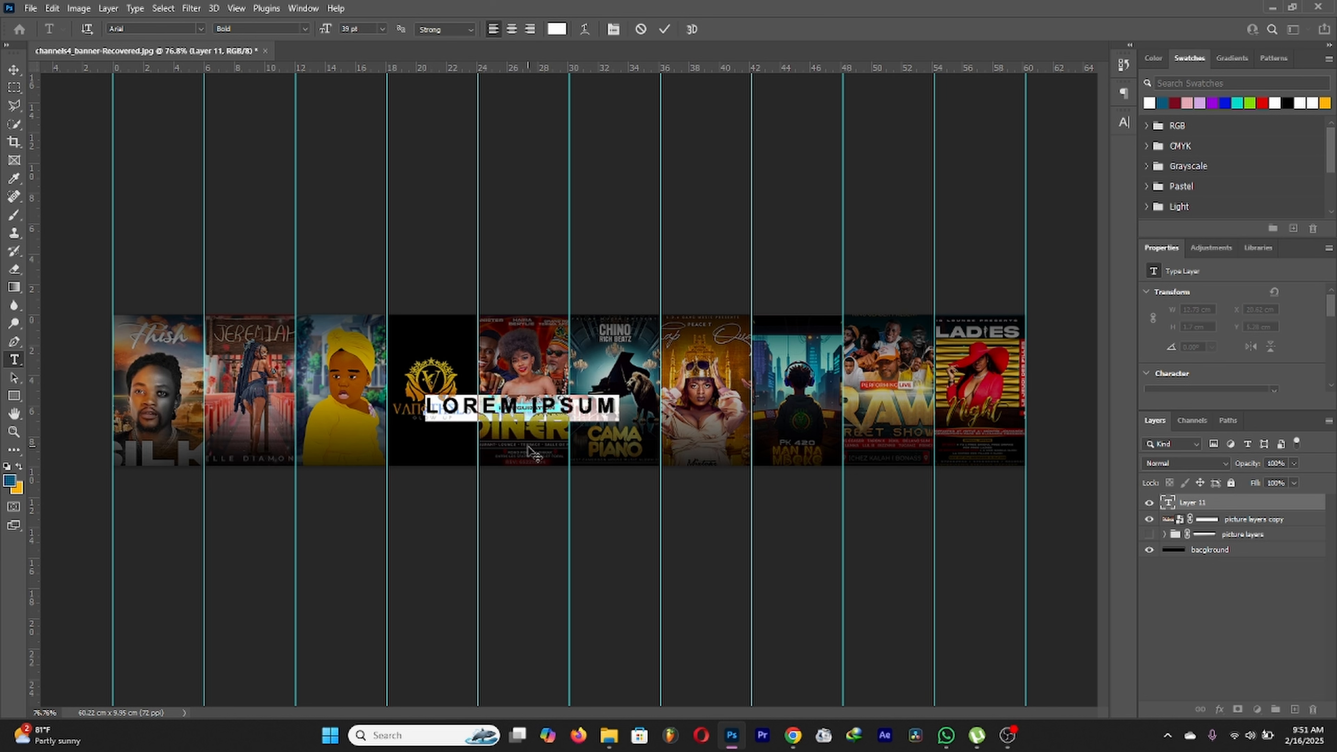
pyautogui.write('DOMIGUEZ ART STUDIOS')
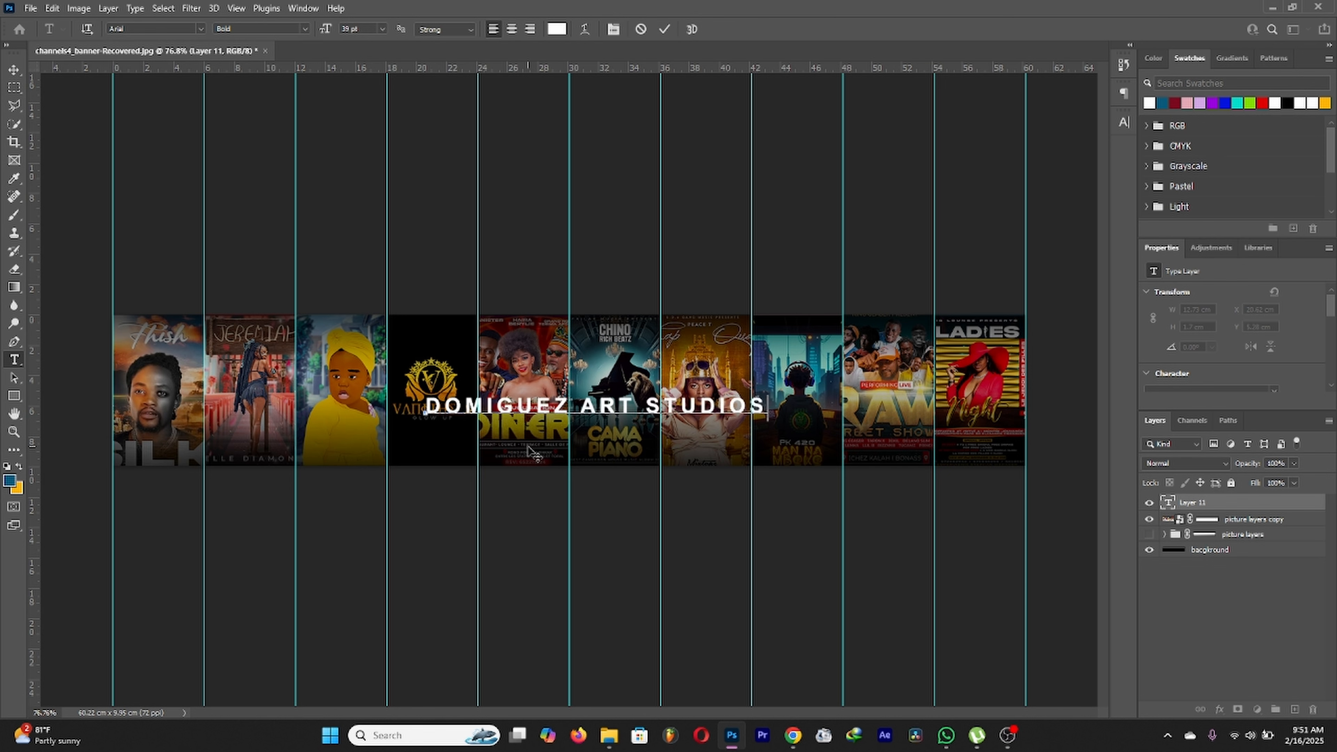
pyautogui.hotkey('ctrl', 'a')
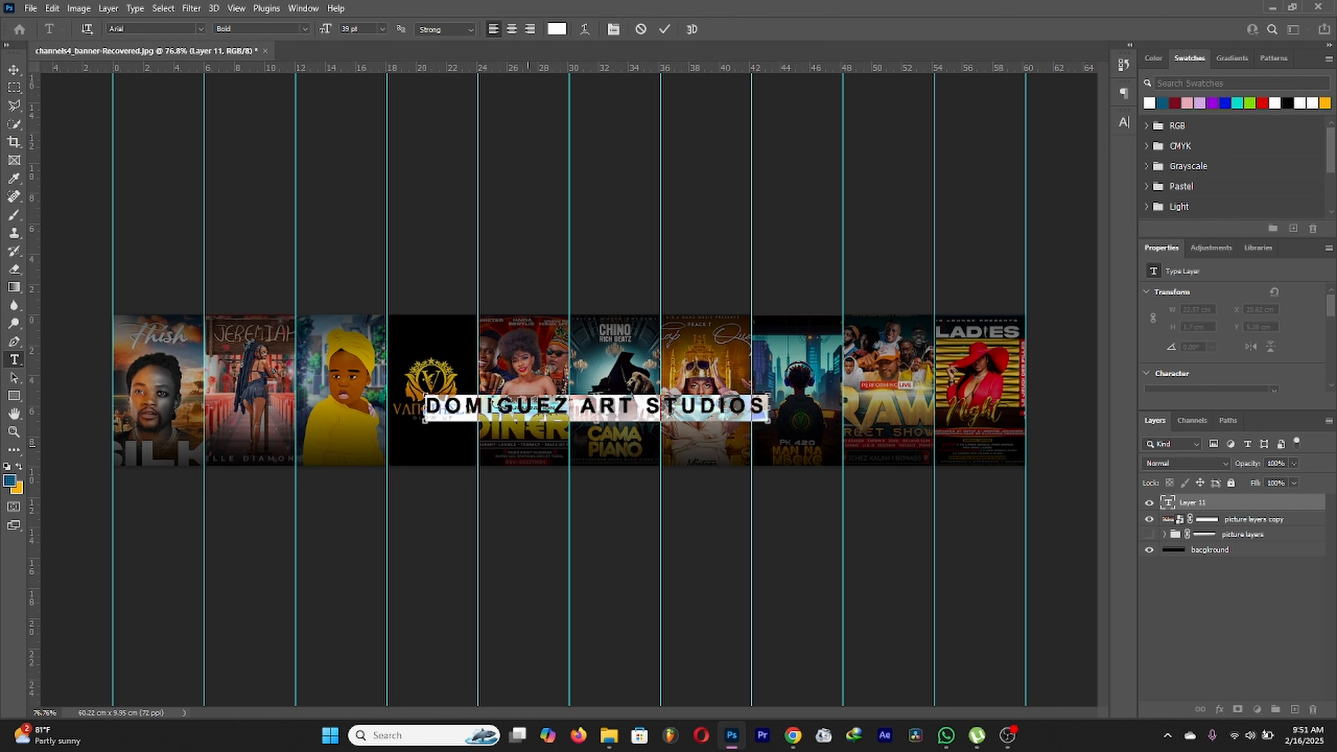
pyautogui.click(202, 29)
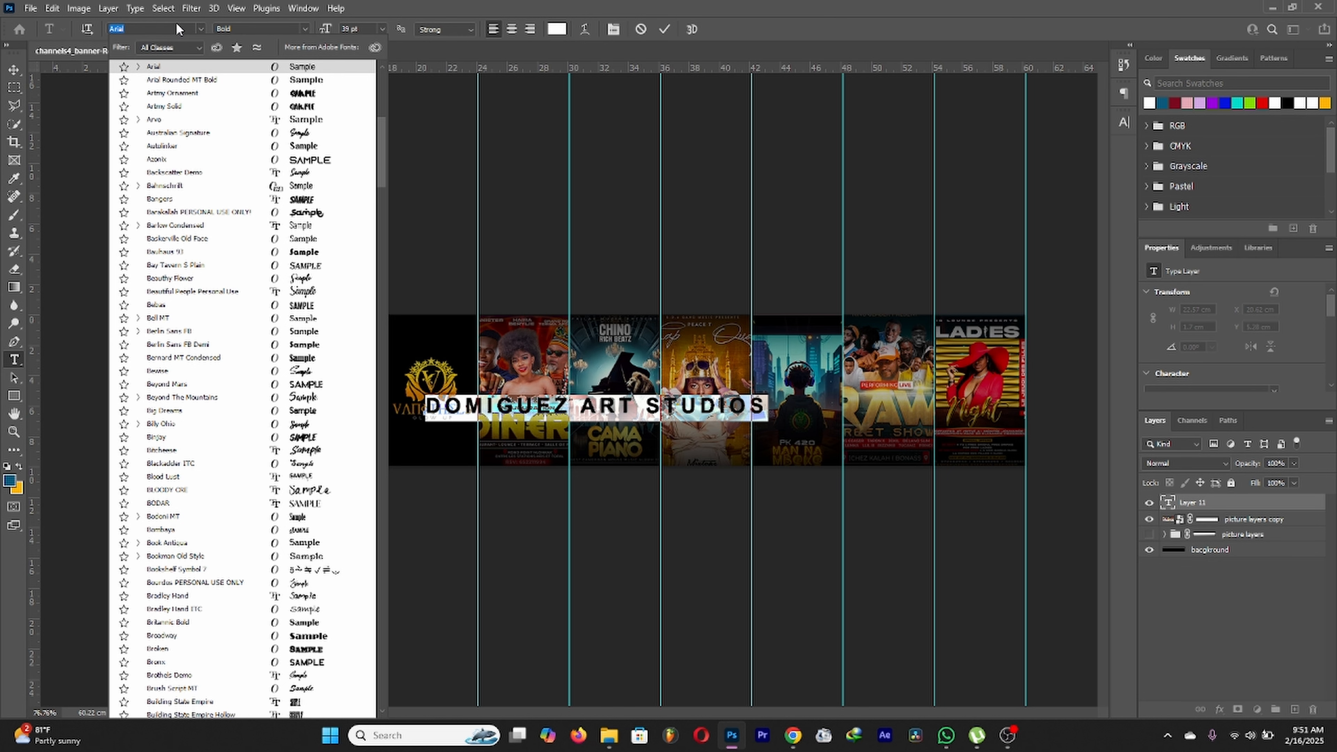
# Step: Set the studio name in Akira Expanded Super Bold, centre it across the strip, and commit
pyautogui.write('MONT')
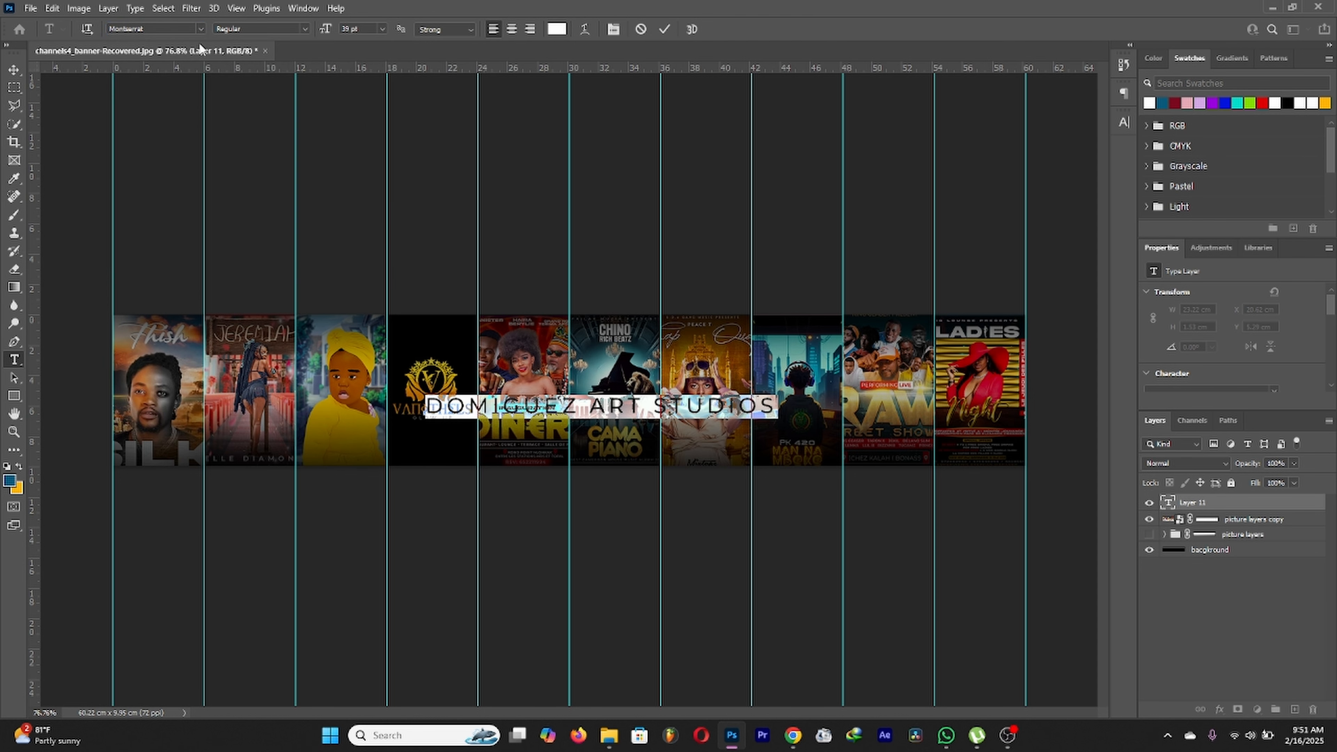
pyautogui.click(200, 29)
pyautogui.press('Down')
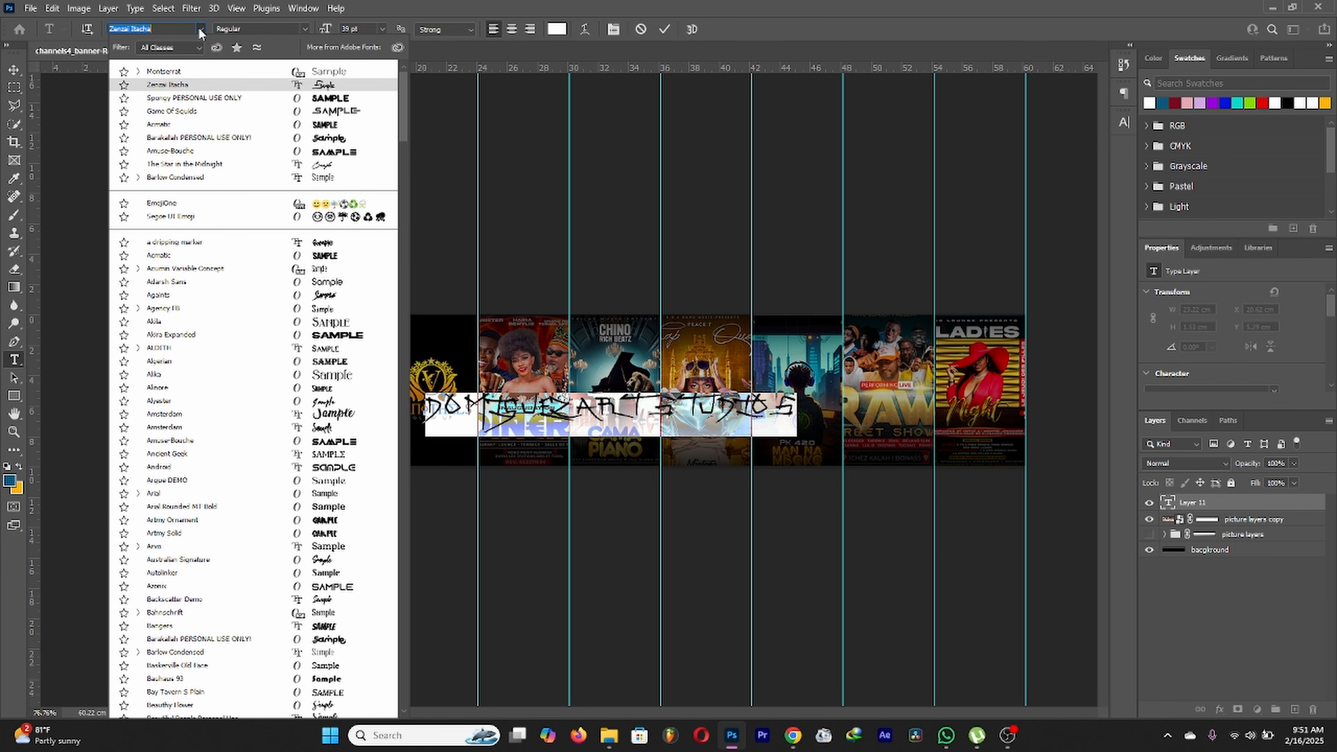
pyautogui.click(357, 337)
pyautogui.moveTo(615, 442); pyautogui.dragTo(539, 426)
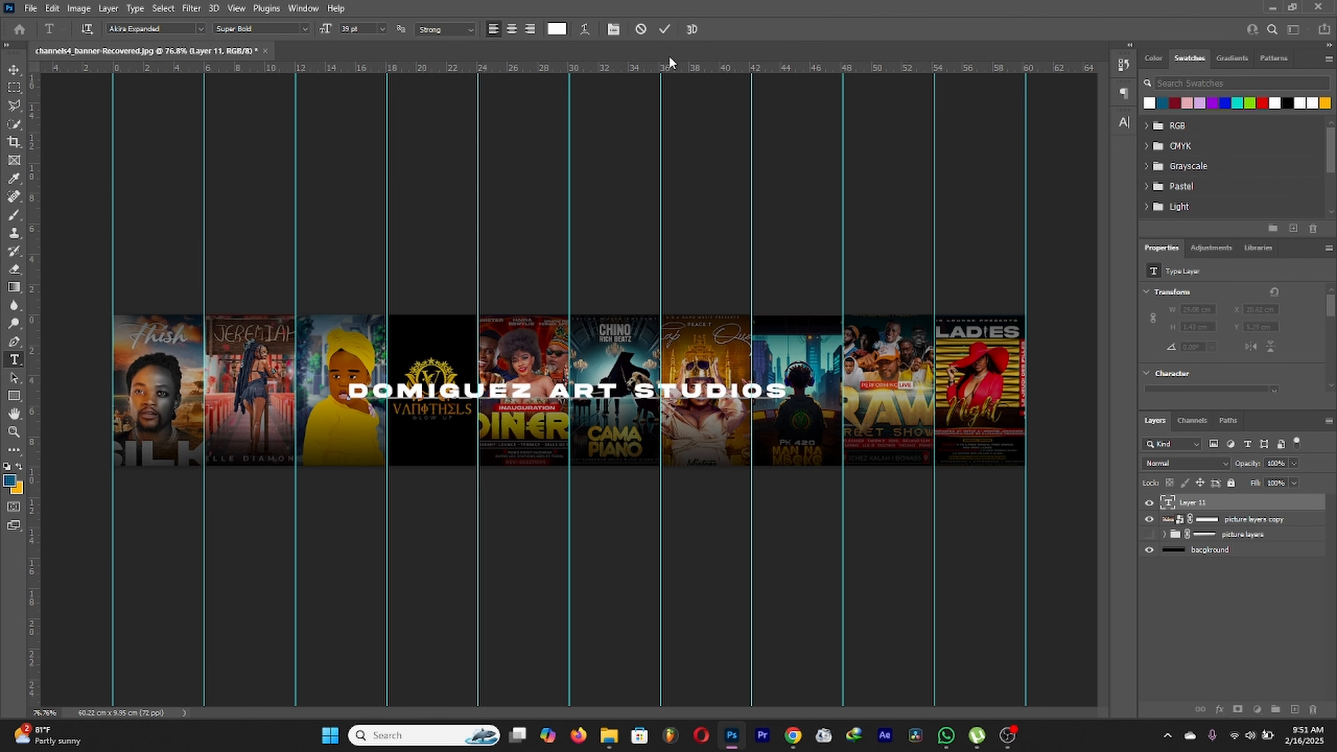
pyautogui.click(664, 28)
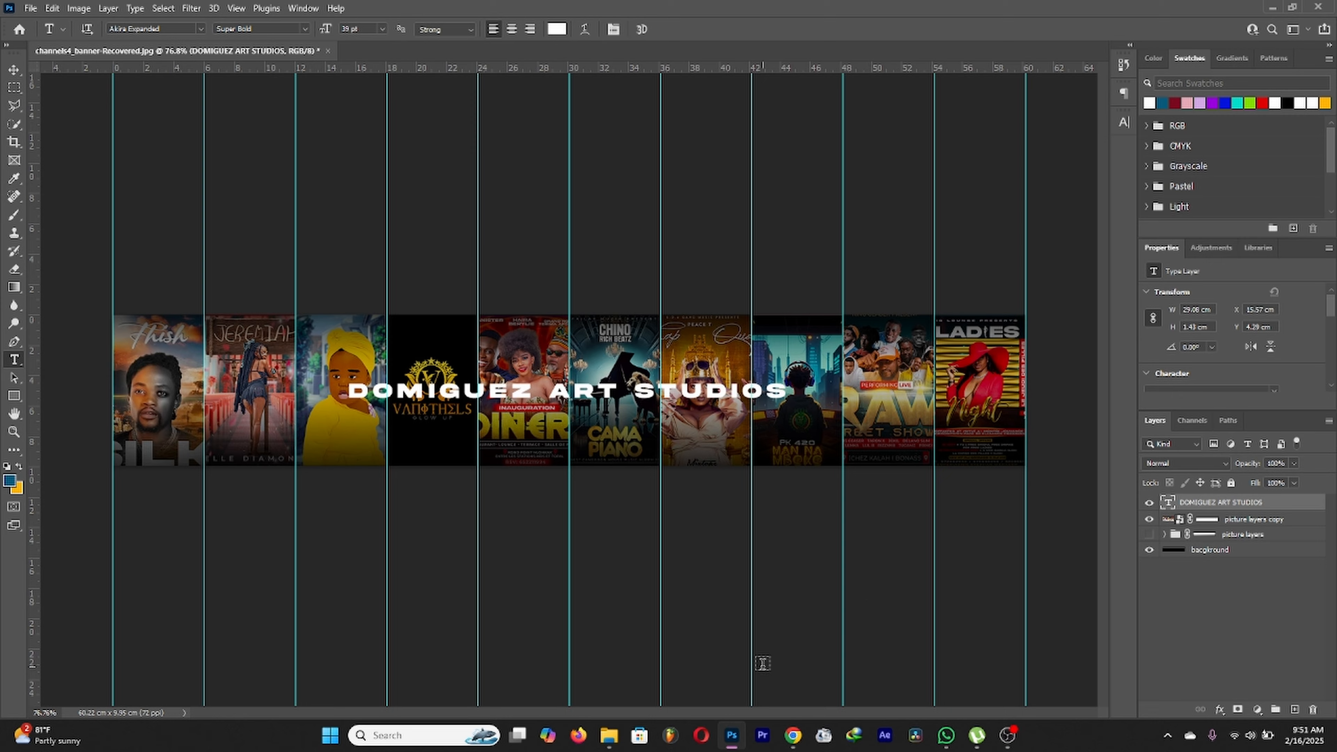
pyautogui.moveTo(609, 734)
pyautogui.click(611, 694)
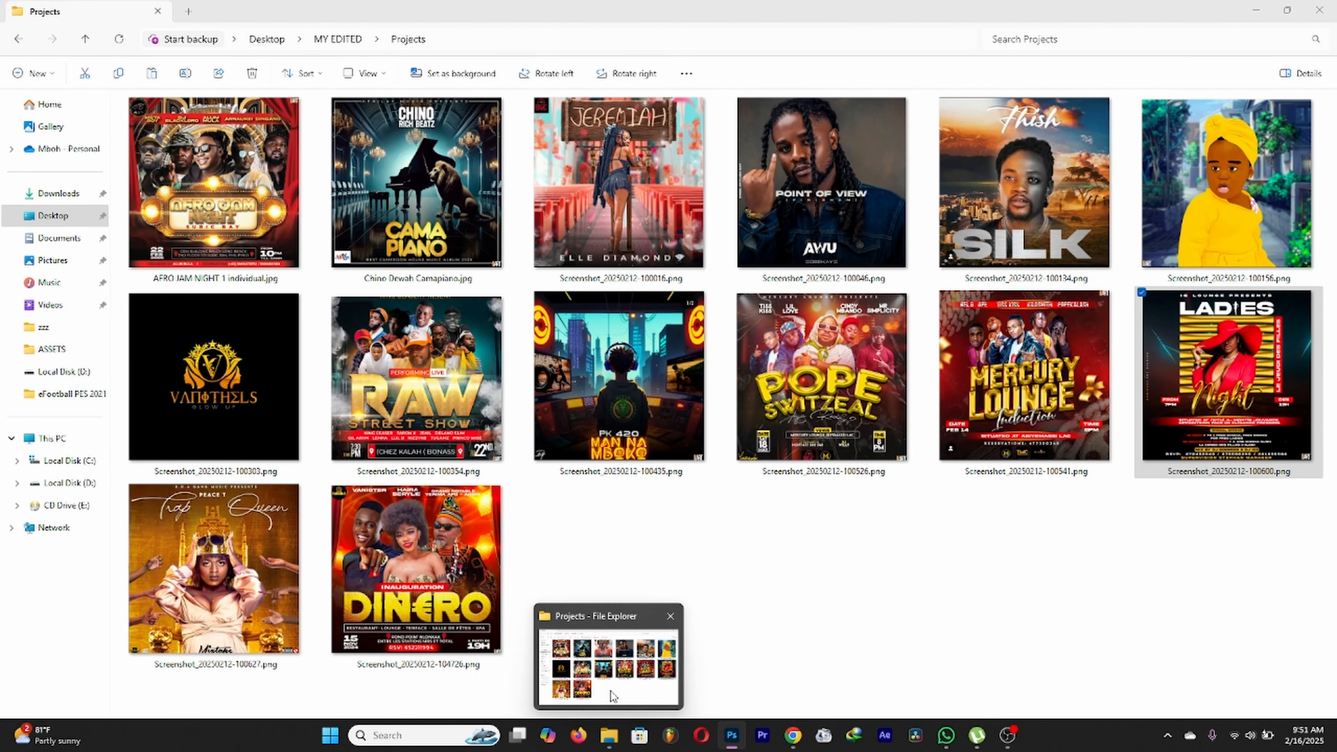
# Step: From D:\ART STUFF, bring my technical logo png.png into Photoshop
pyautogui.click(66, 482)
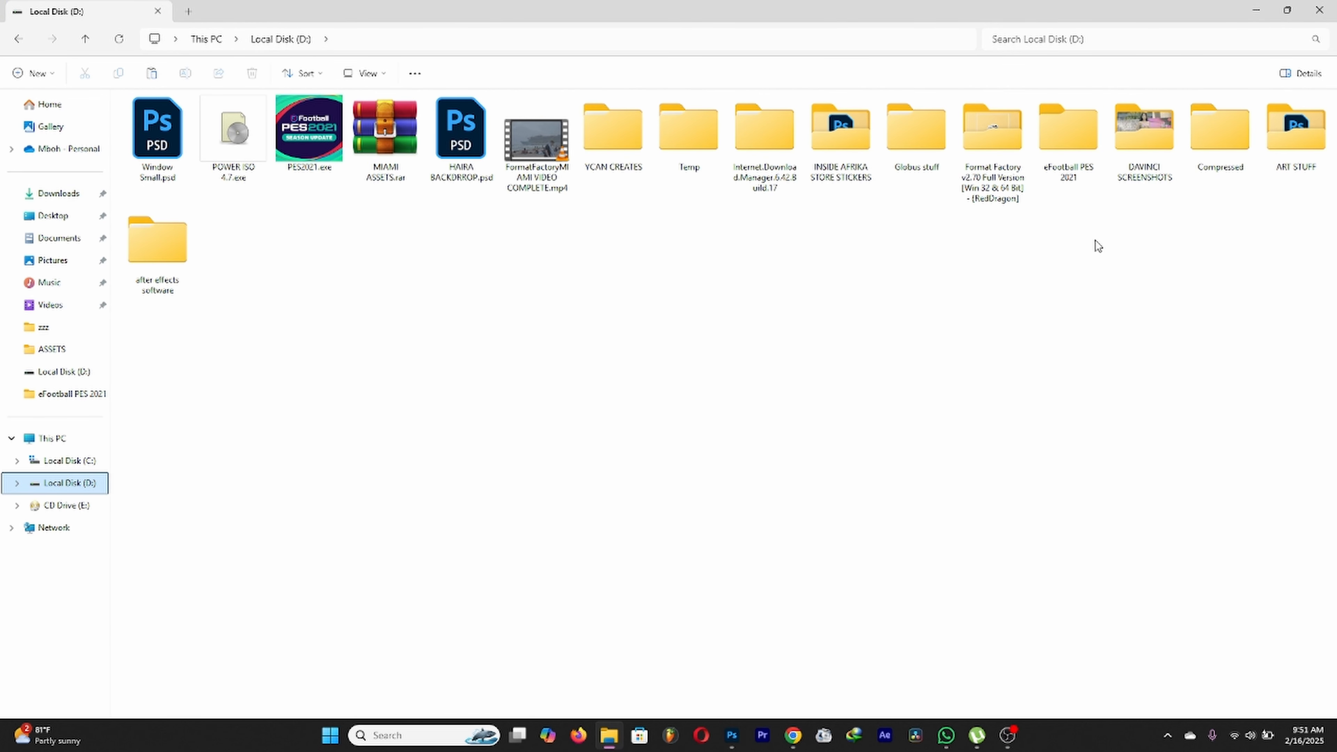
pyautogui.doubleClick(1295, 130)
pyautogui.moveTo(916, 248); pyautogui.dragTo(758, 50)
# Step: Make the orange sampled from the banner bar the foreground colour
pyautogui.click(9, 480)
pyautogui.click(399, 402)
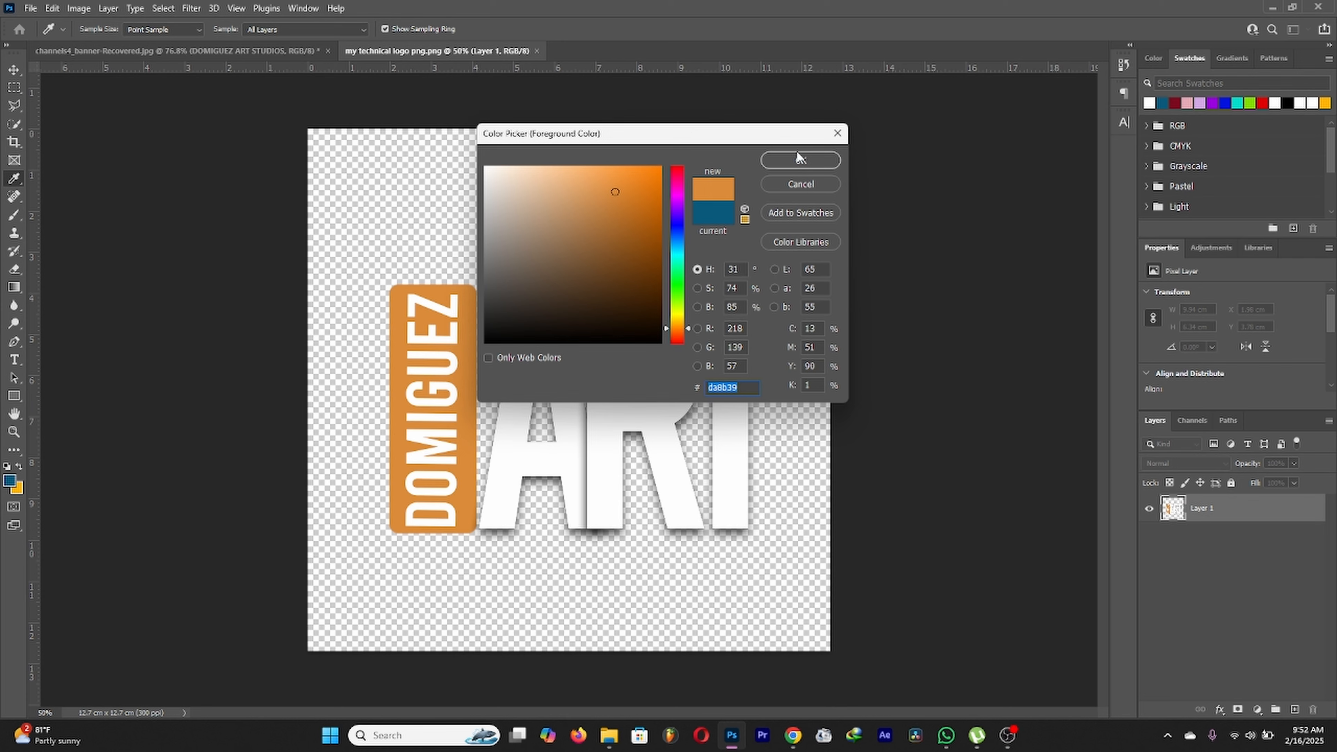
pyautogui.click(799, 159)
# Step: On the banner, hide the rulers and nudge and transform the DOMIGUEZ ART STUDIOS title to recentre it
pyautogui.click(291, 54)
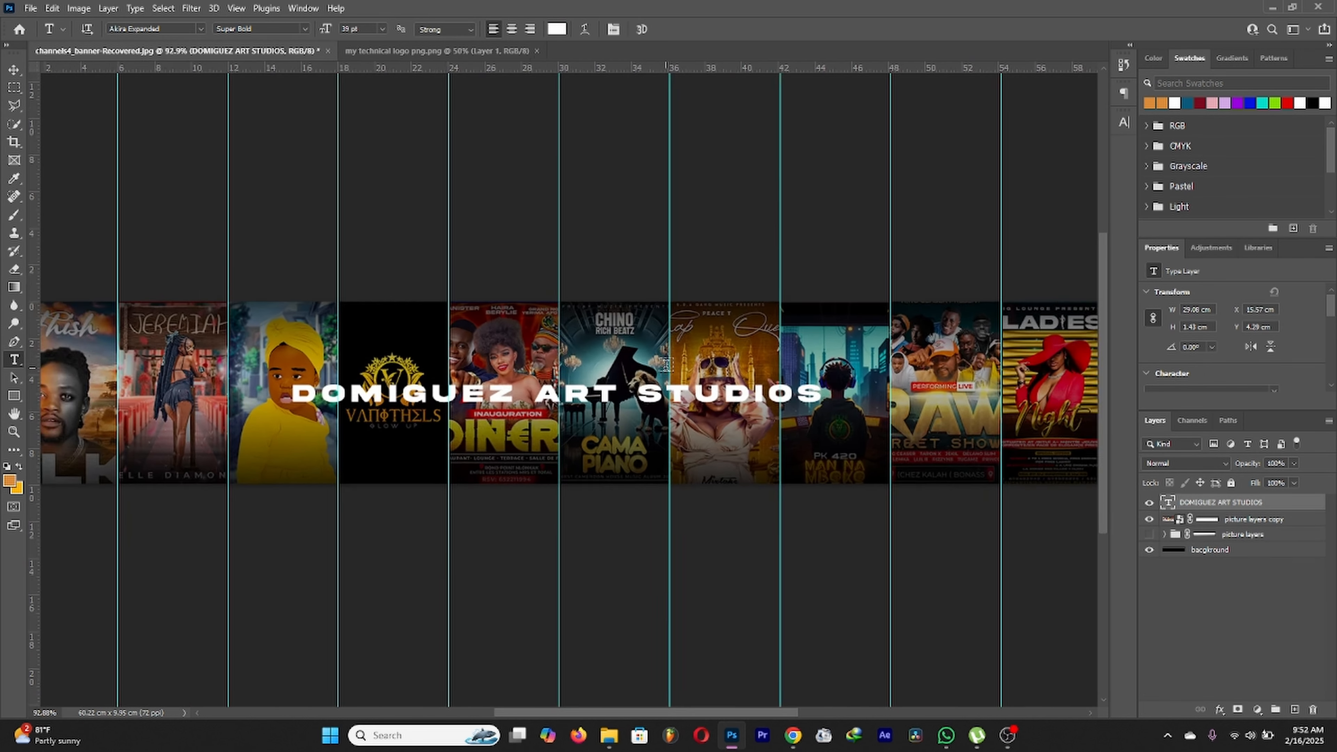
pyautogui.scroll(-2, 700, 377)
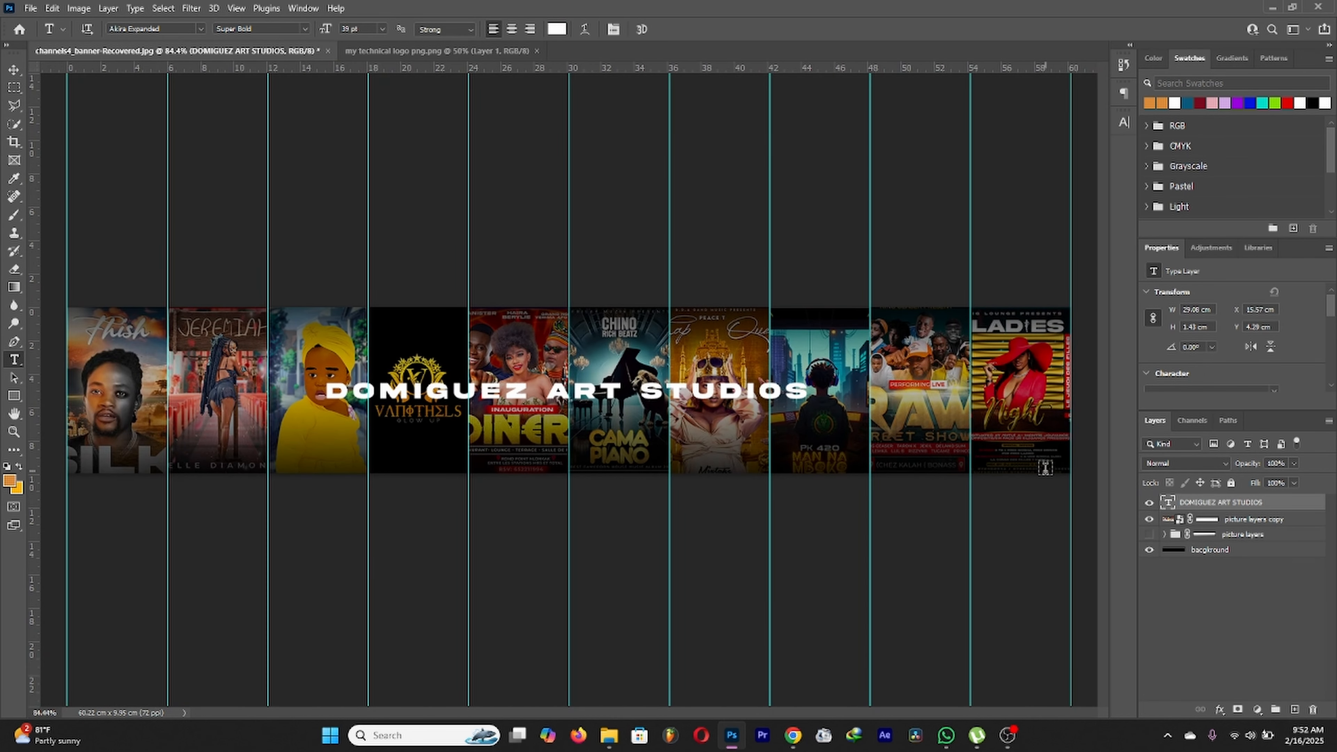
pyautogui.click(14, 69)
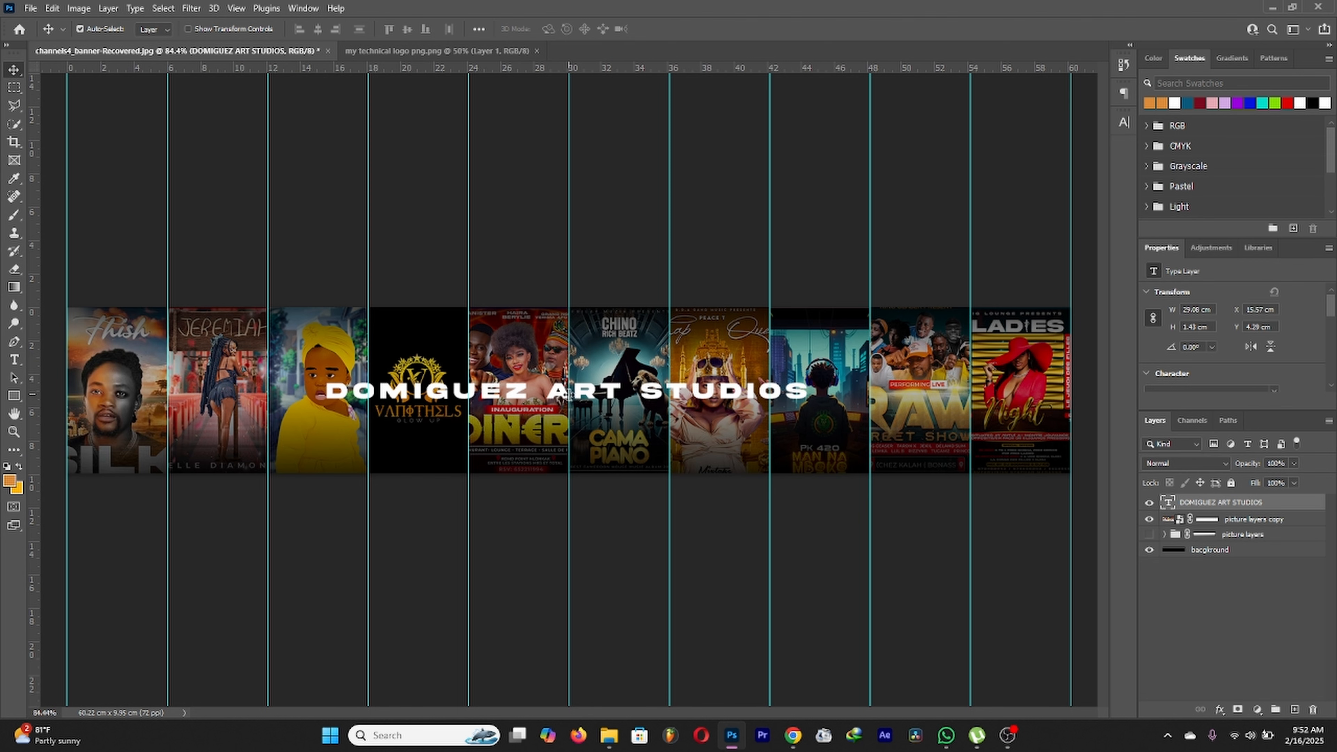
pyautogui.moveTo(575, 401)
pyautogui.mouseDown()
pyautogui.moveTo(535, 398)
pyautogui.moveTo(610, 406)
pyautogui.moveTo(588, 399)
pyautogui.mouseUp()
pyautogui.hotkey('ctrl', 'r')
pyautogui.scroll(-4, 585, 397)
pyautogui.scroll(2, 597, 399)
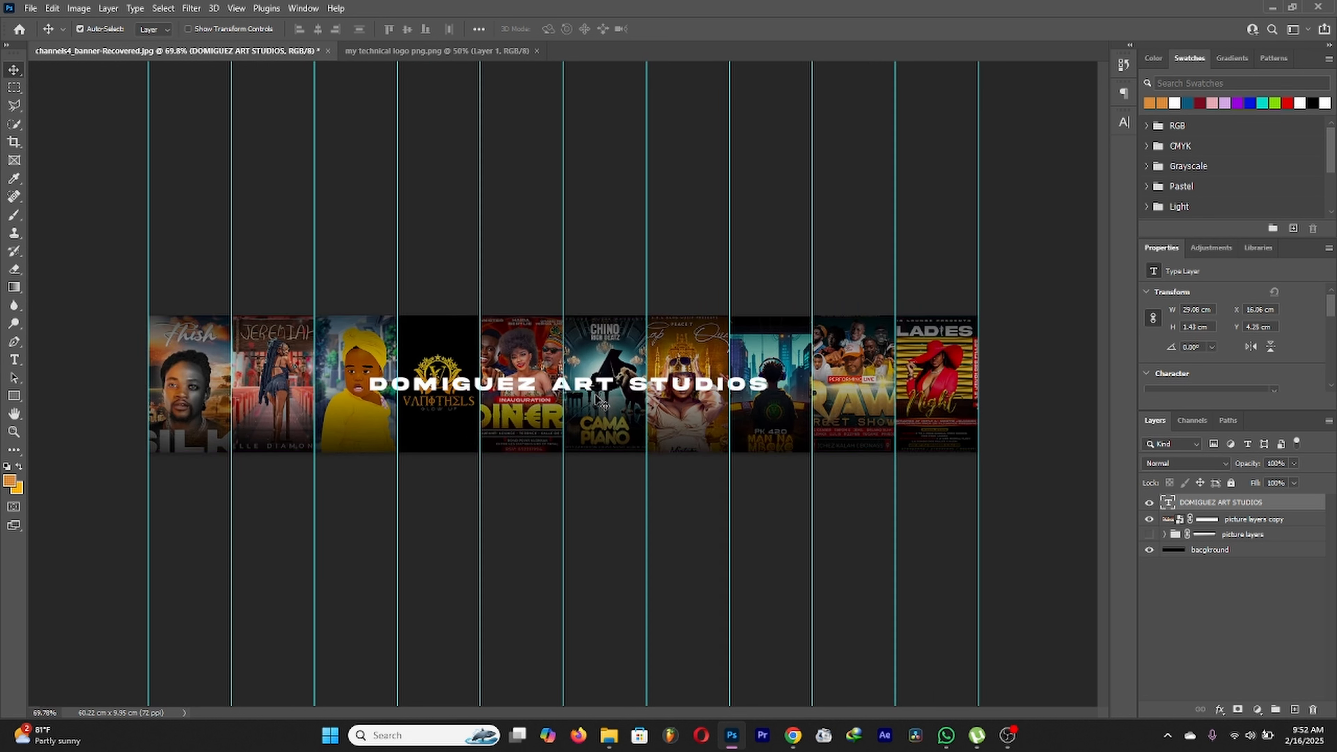
pyautogui.hotkey('ctrl', 't')
pyautogui.moveTo(607, 396)
pyautogui.mouseDown()
pyautogui.moveTo(380, 390)
pyautogui.moveTo(599, 391)
pyautogui.mouseUp()
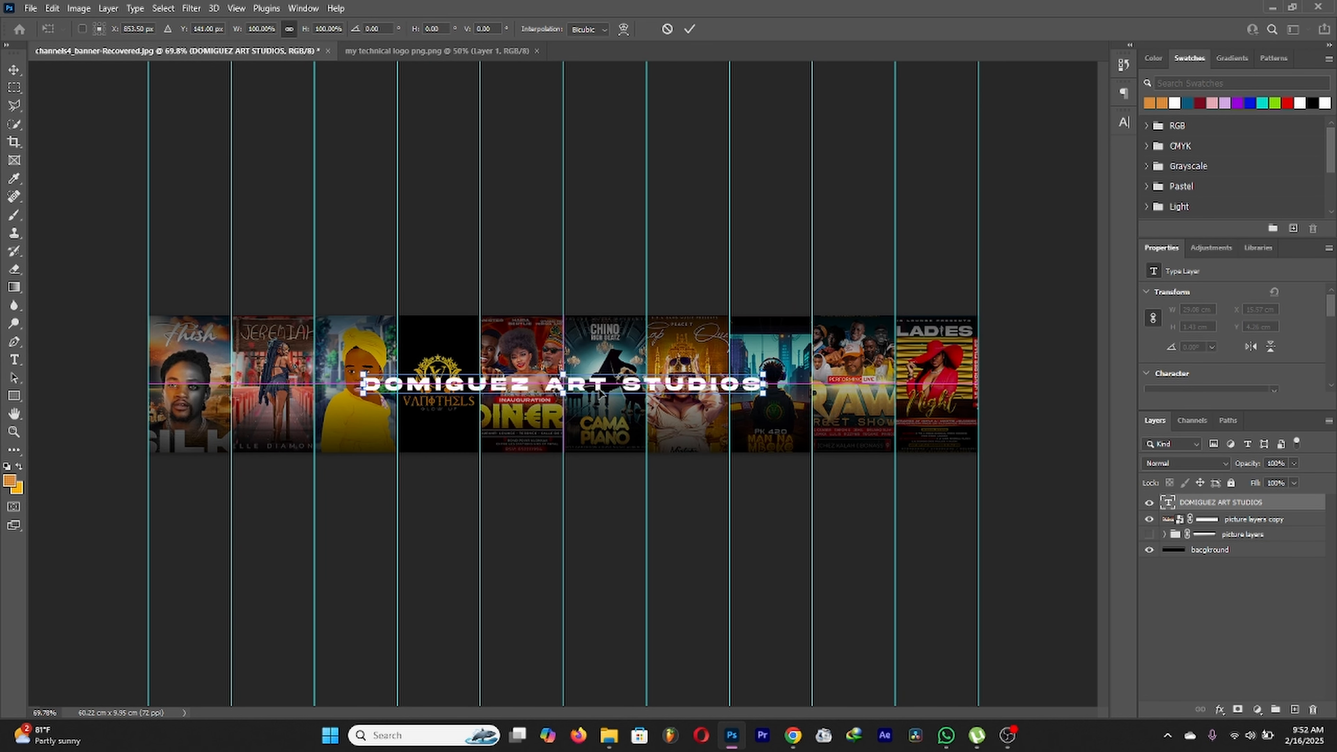
pyautogui.click(689, 30)
pyautogui.click(1257, 520)
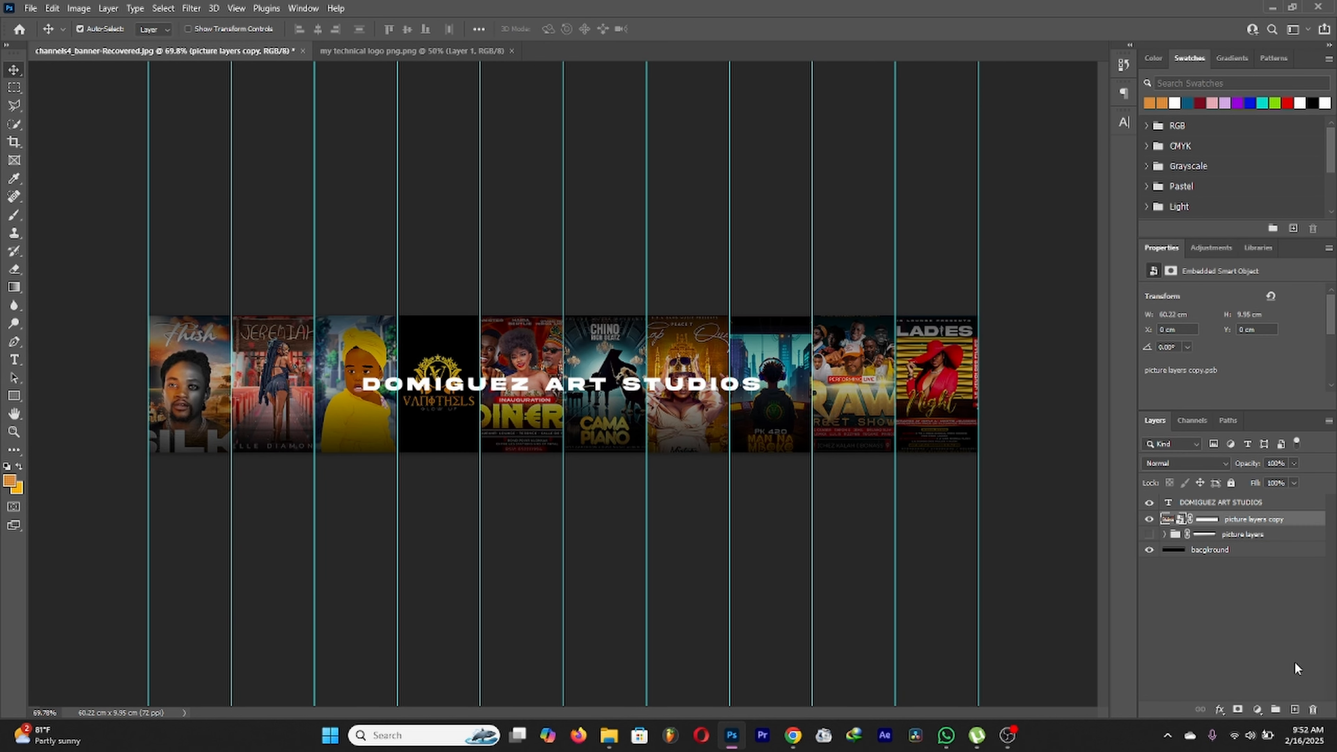
# Step: On a new layer, draw an orange pixel-mode rectangle bar behind the title text
pyautogui.click(1296, 708)
pyautogui.click(15, 398)
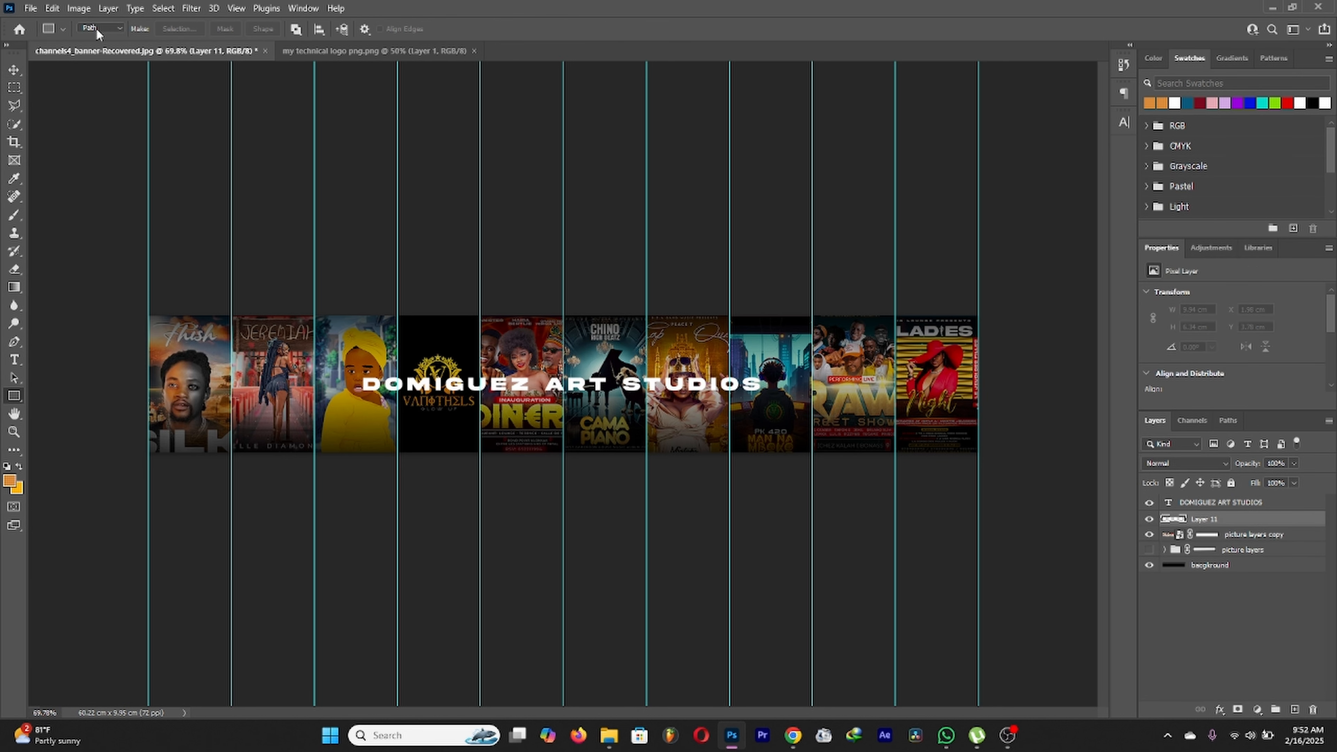
pyautogui.click(108, 32)
pyautogui.click(109, 62)
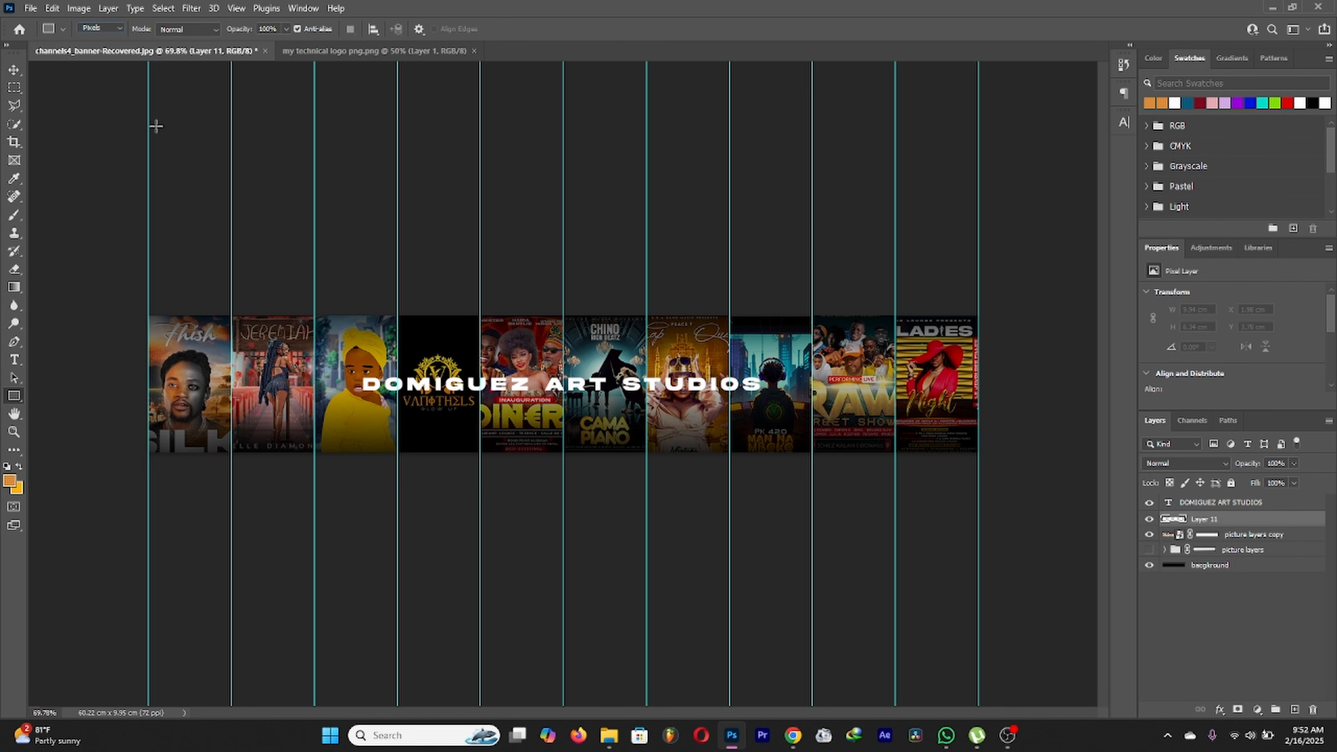
pyautogui.scroll(3, 472, 404)
pyautogui.moveTo(299, 369); pyautogui.dragTo(842, 400)
pyautogui.scroll(-4, 640, 375)
pyautogui.scroll(2, 640, 374)
pyautogui.scroll(3, 640, 375)
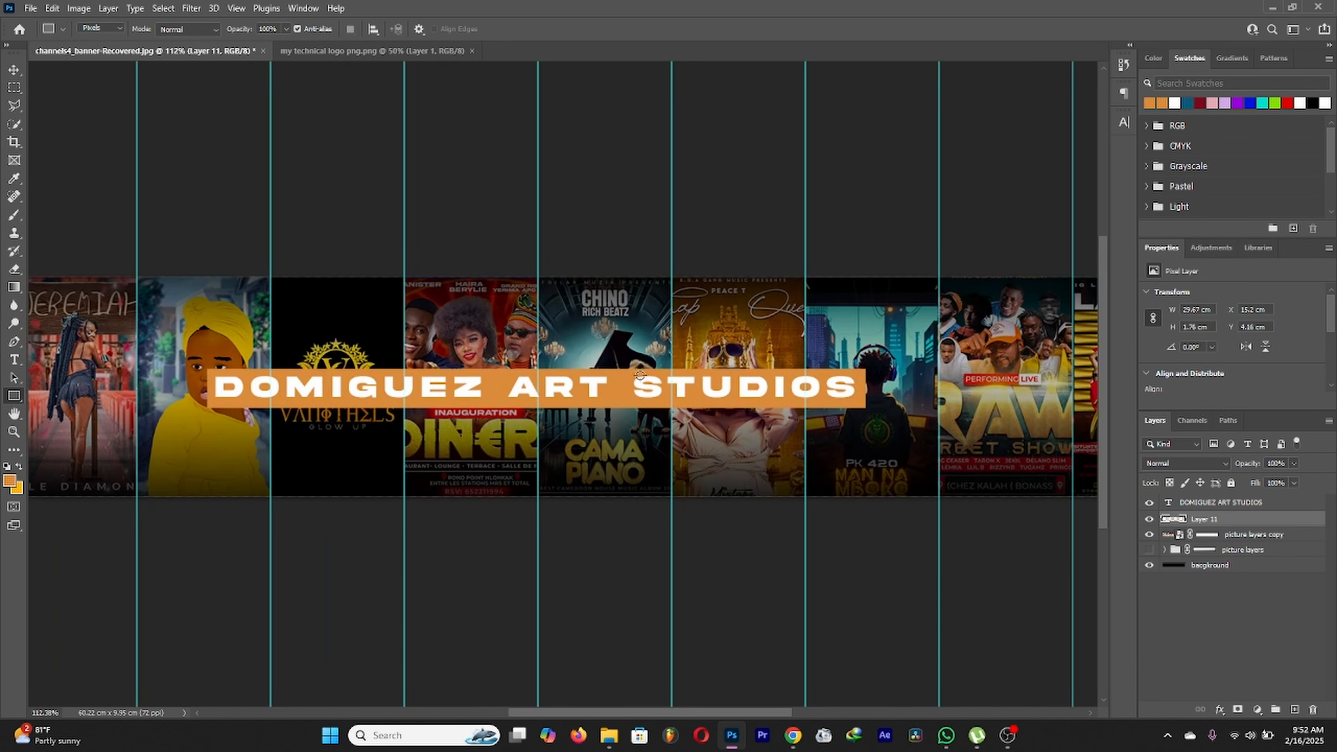
# Step: Add another new layer, set the foreground colour to white #ffffff, and put the Rectangle tool in Shape mode
pyautogui.click(1295, 709)
pyautogui.click(11, 482)
pyautogui.write('ffffff')
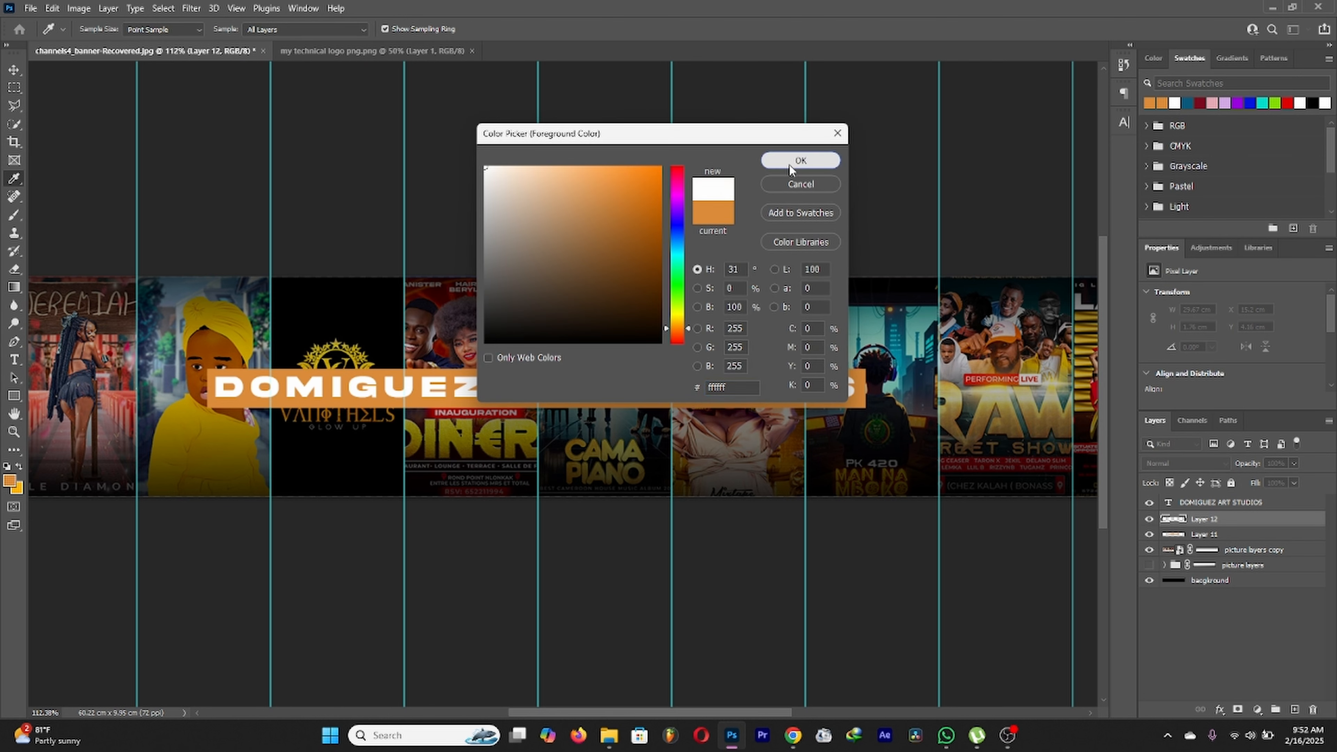
pyautogui.click(795, 160)
pyautogui.click(100, 28)
pyautogui.click(113, 45)
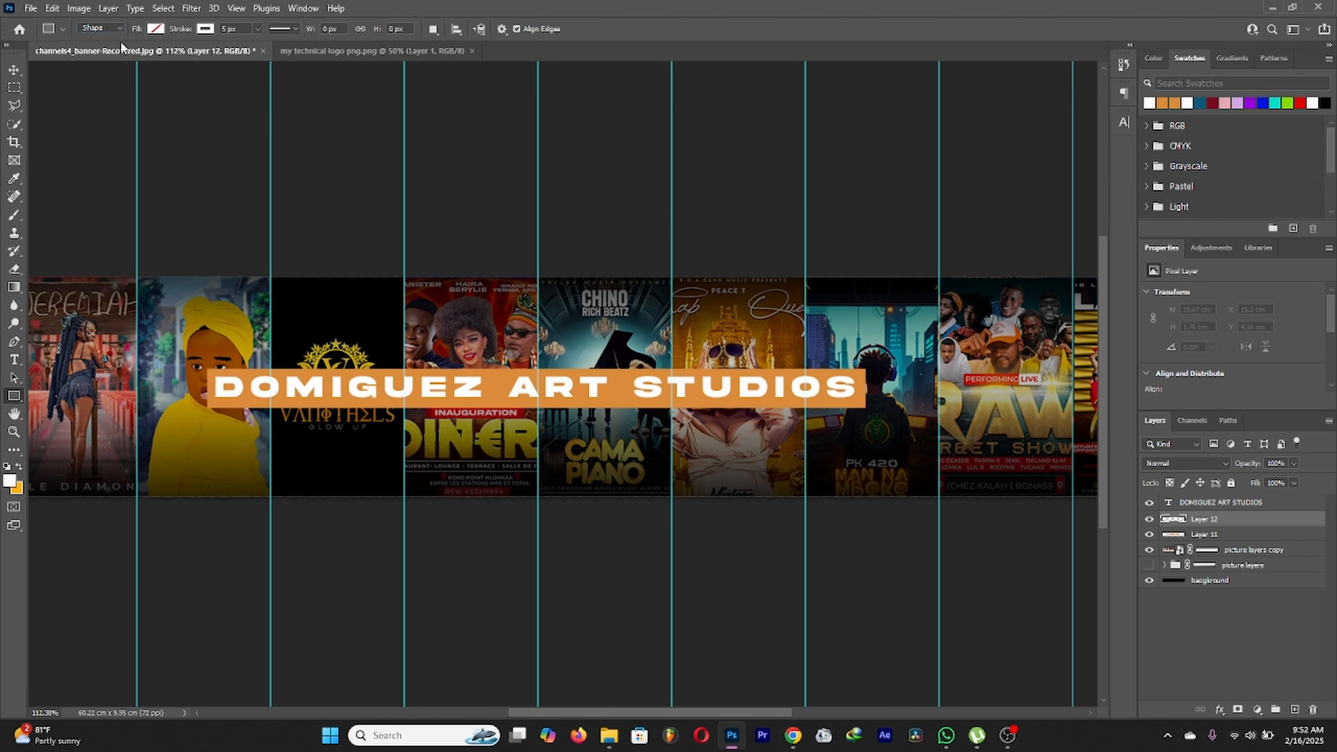
# Step: Draw a white 10 px outline rectangle around the orange bar, then thin its stroke to 5 px
pyautogui.click(237, 32)
pyautogui.press('Return')
pyautogui.moveTo(200, 362); pyautogui.dragTo(876, 416)
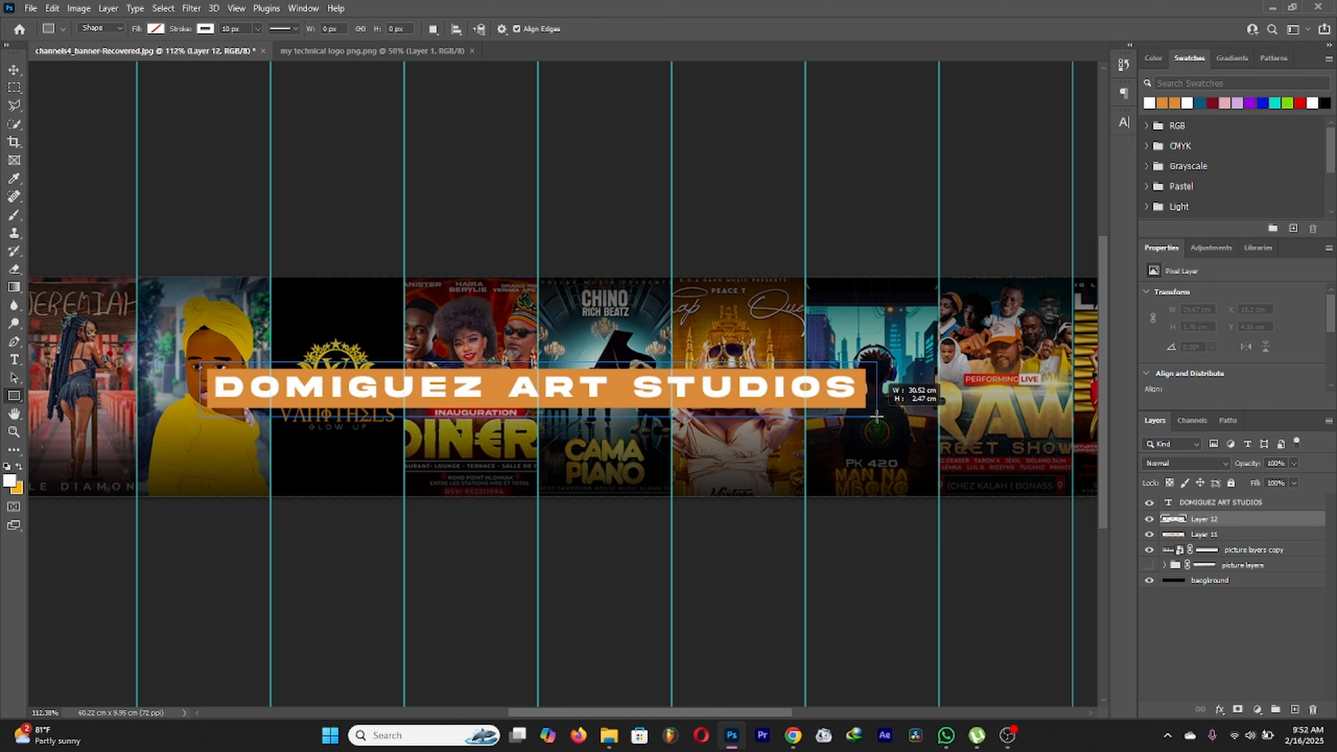
pyautogui.moveTo(876, 416); pyautogui.dragTo(876, 417)
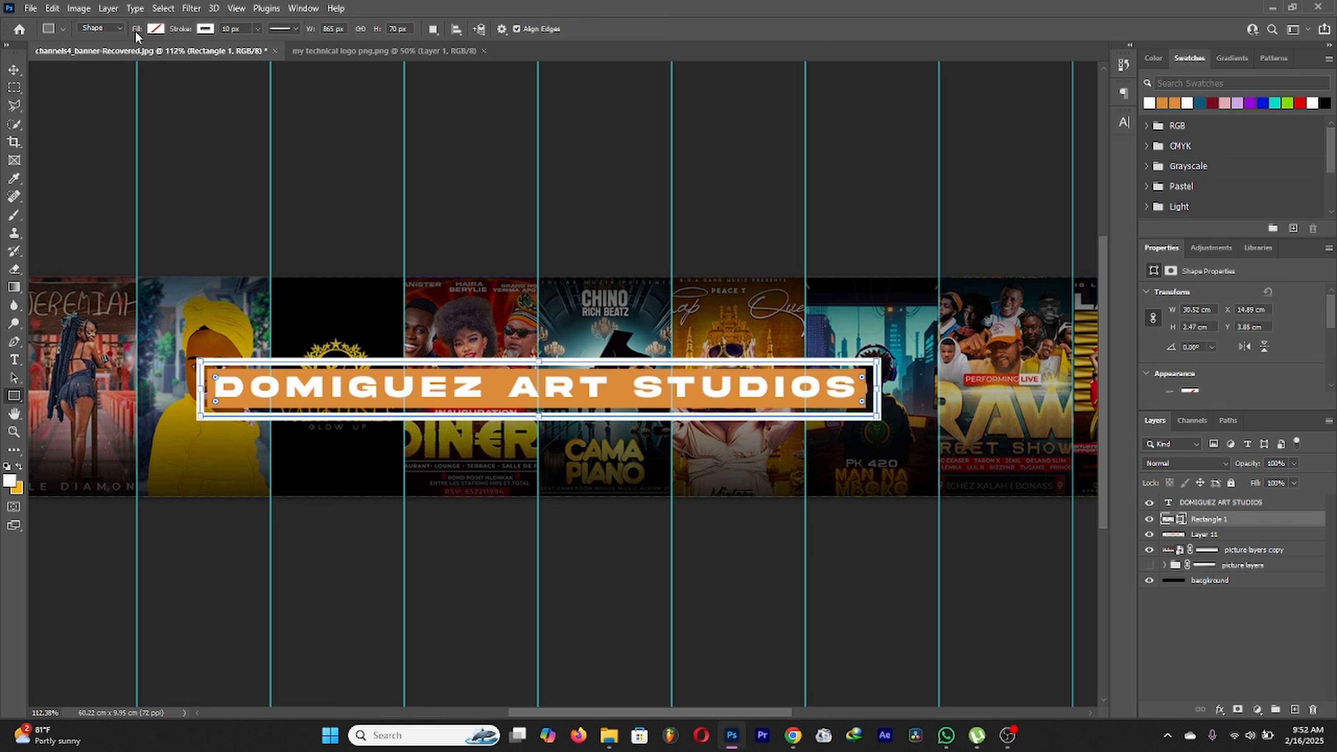
pyautogui.write('5')
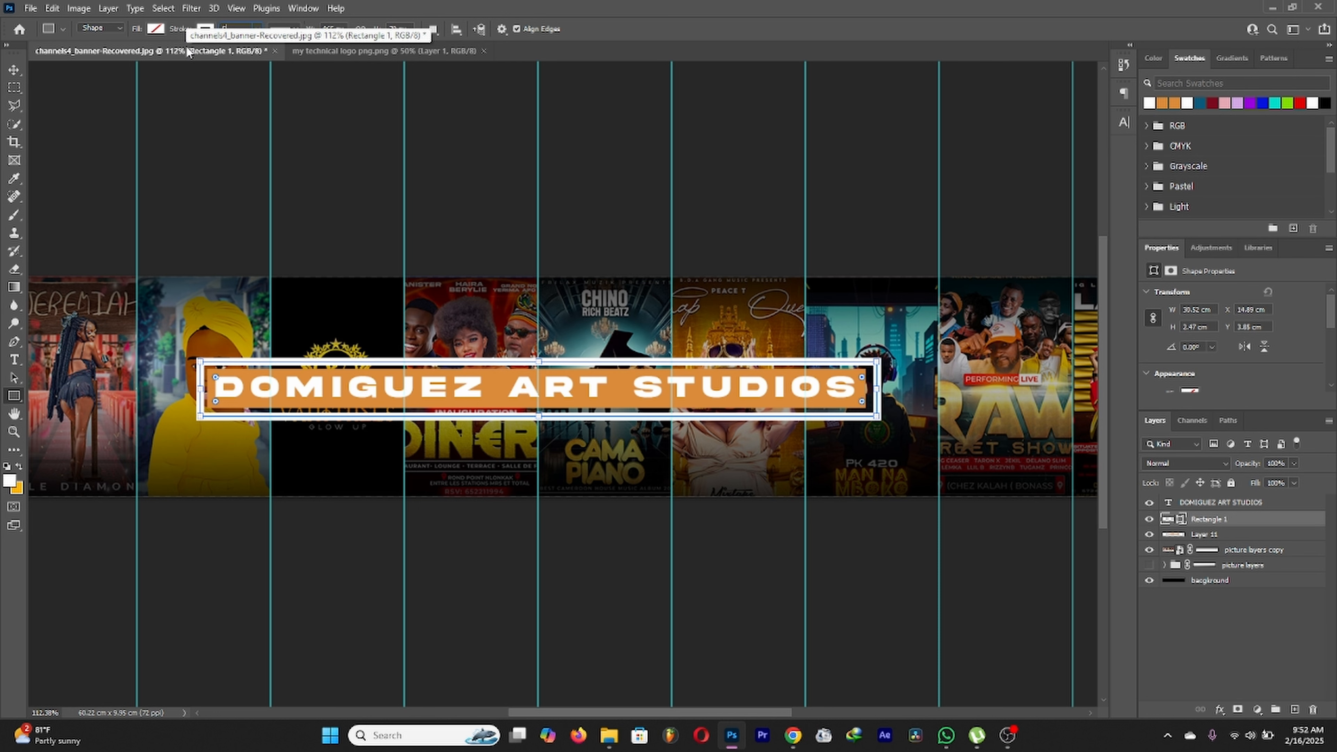
pyautogui.press('Return')
pyautogui.click(14, 69)
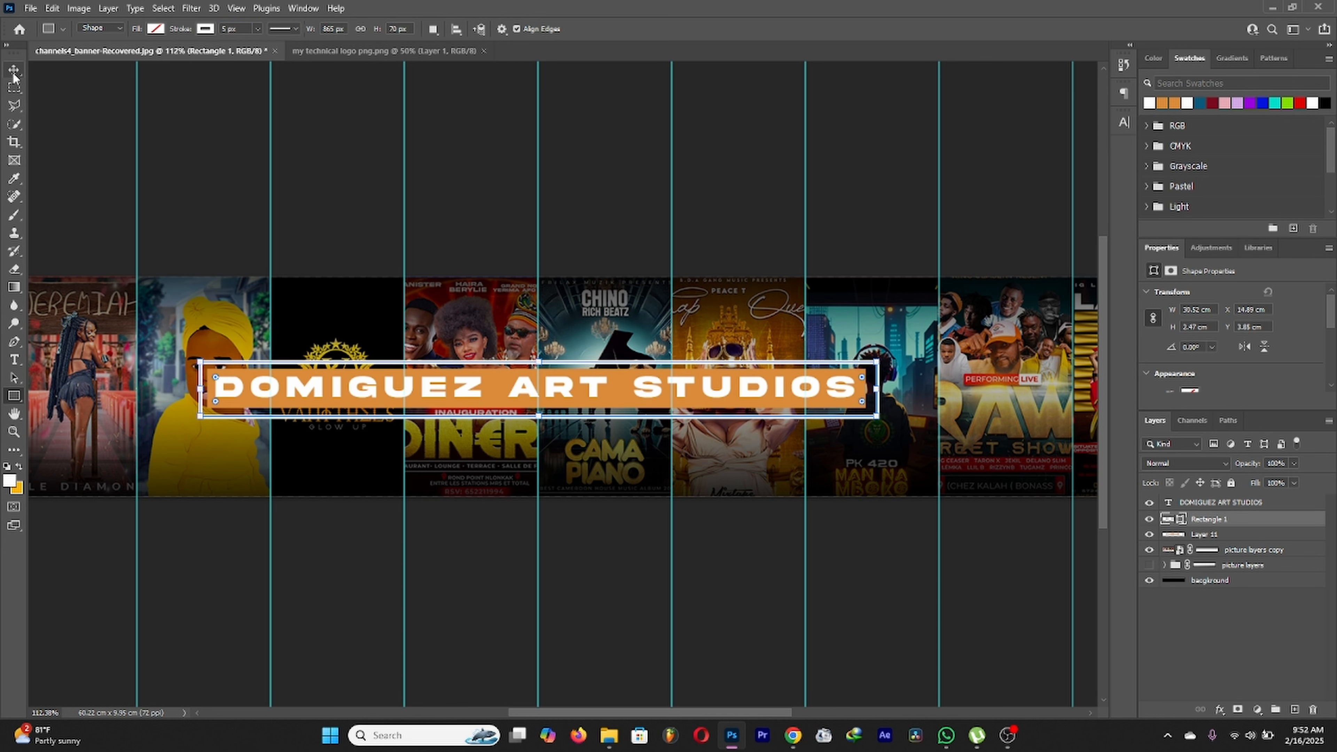
pyautogui.scroll(-3, 621, 395)
pyautogui.scroll(3, 621, 395)
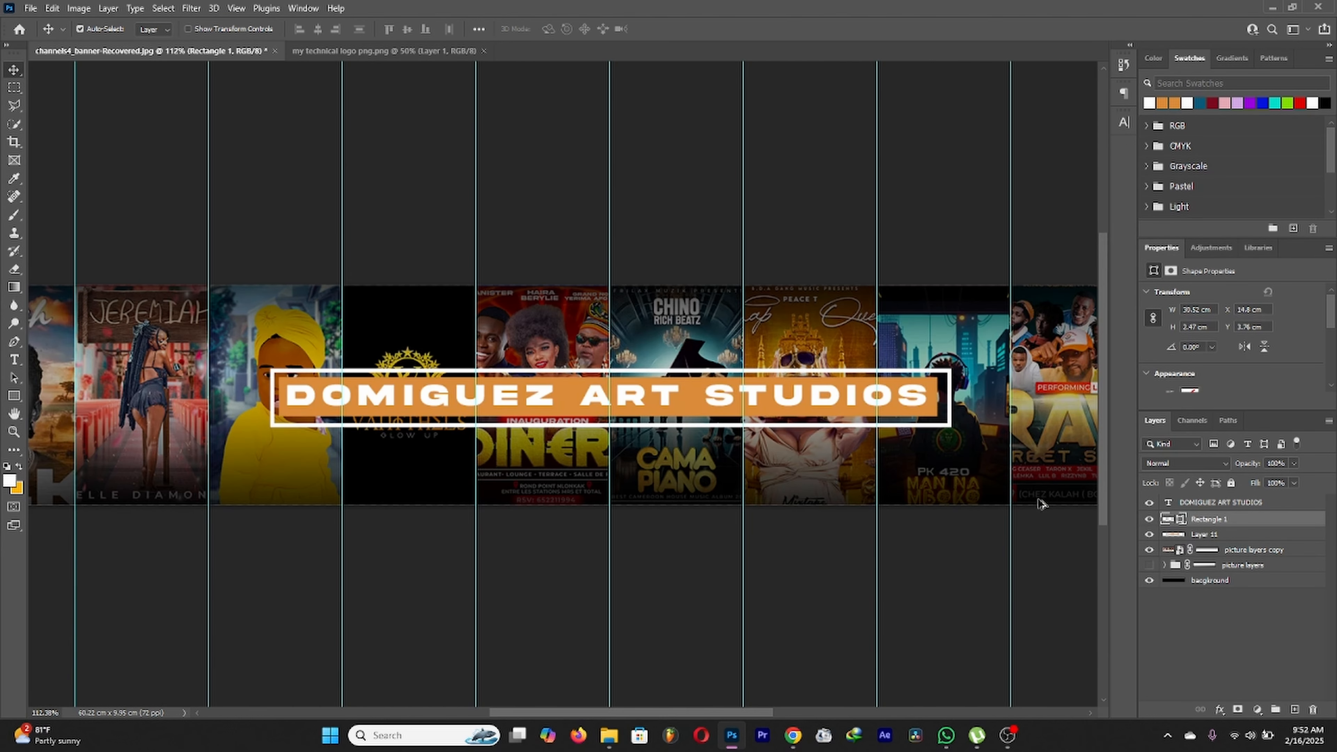
# Step: Rasterize Rectangle 1 and draw a path rectangle covering the middle of the white frame
pyautogui.rightClick(1240, 518)
pyautogui.click(1117, 340)
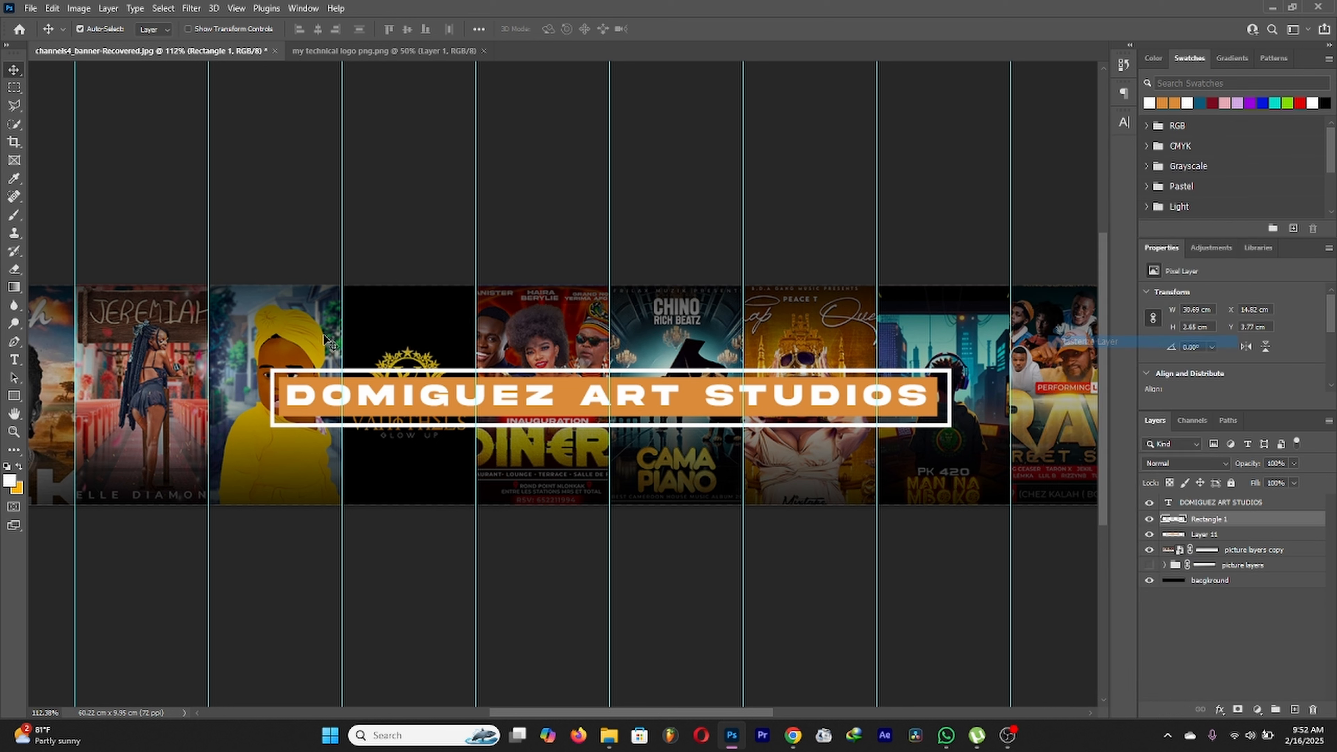
pyautogui.click(13, 400)
pyautogui.click(99, 29)
pyautogui.click(95, 46)
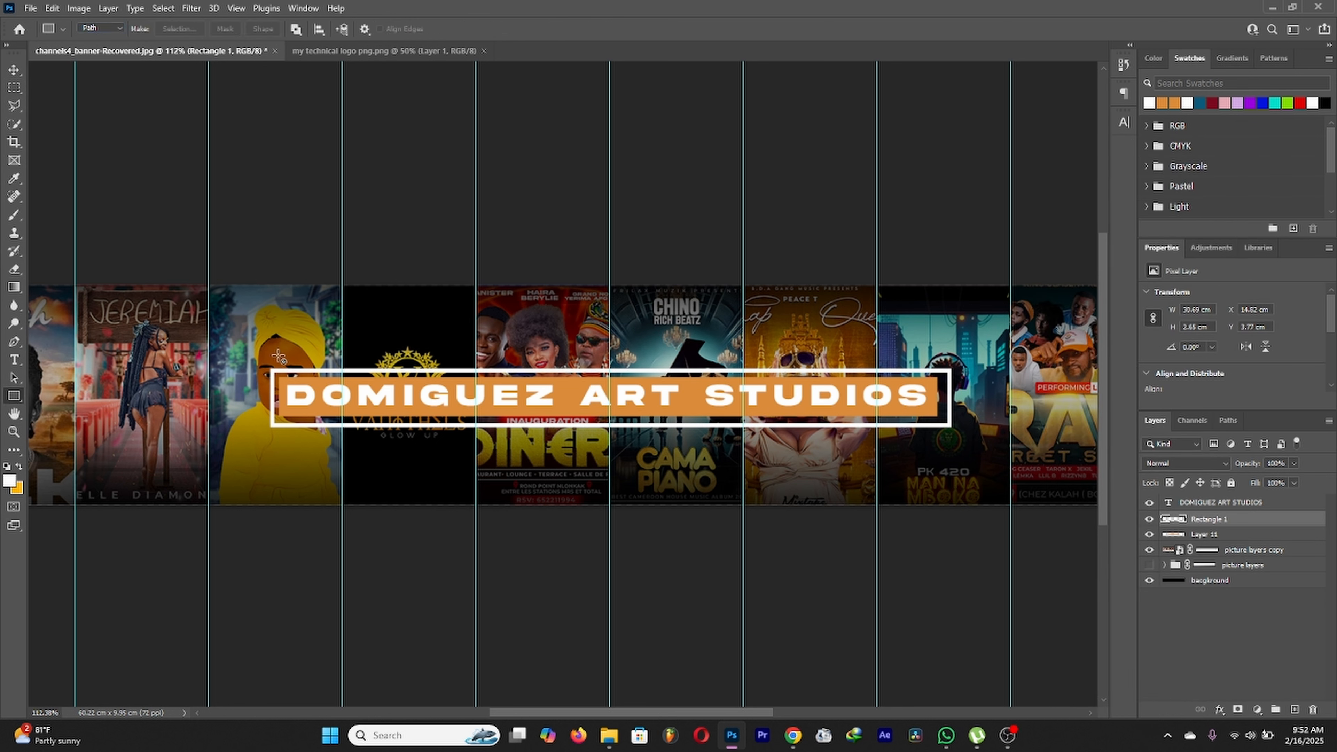
pyautogui.moveTo(283, 348); pyautogui.dragTo(295, 383)
pyautogui.scroll(-2, 293, 328)
pyautogui.scroll(4, 310, 337)
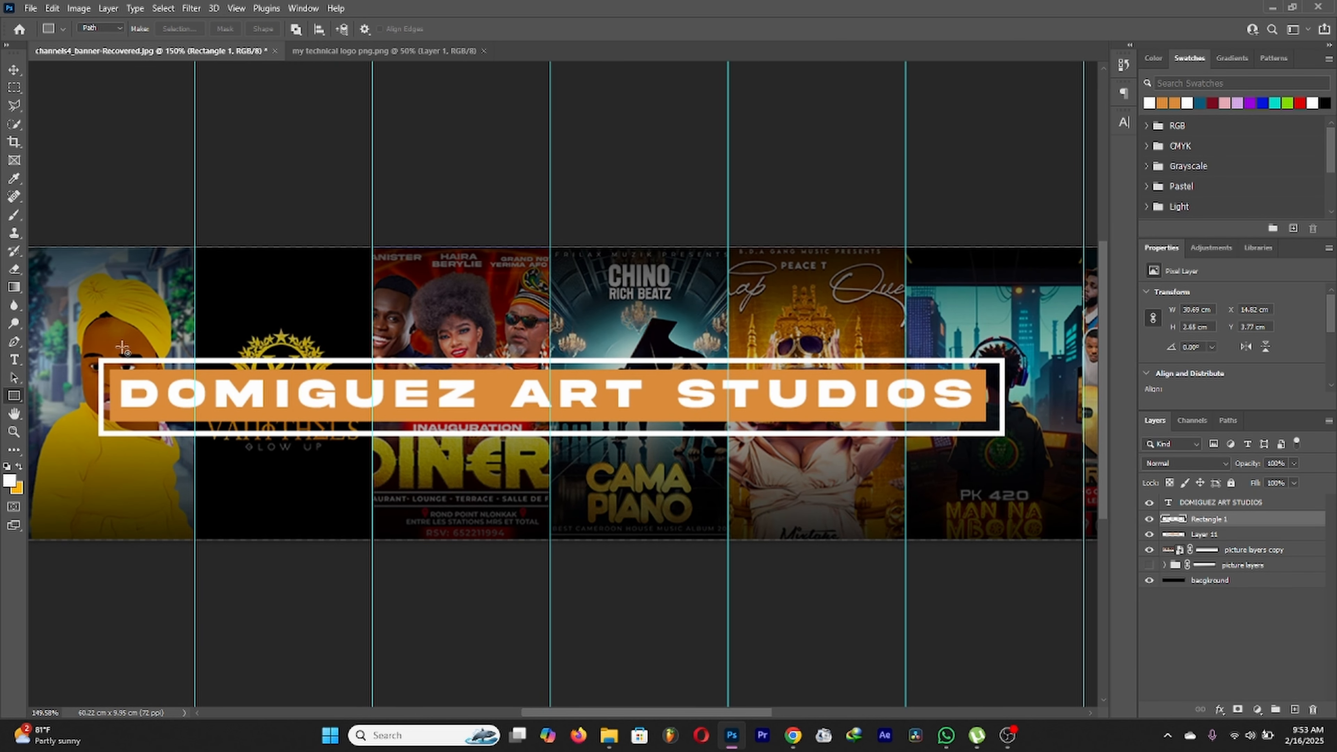
pyautogui.moveTo(111, 350); pyautogui.dragTo(986, 534)
# Step: Turn the path into a selection, cut the frame's middle to a new layer with Layer Via Cut, and delete it
pyautogui.rightClick(545, 351)
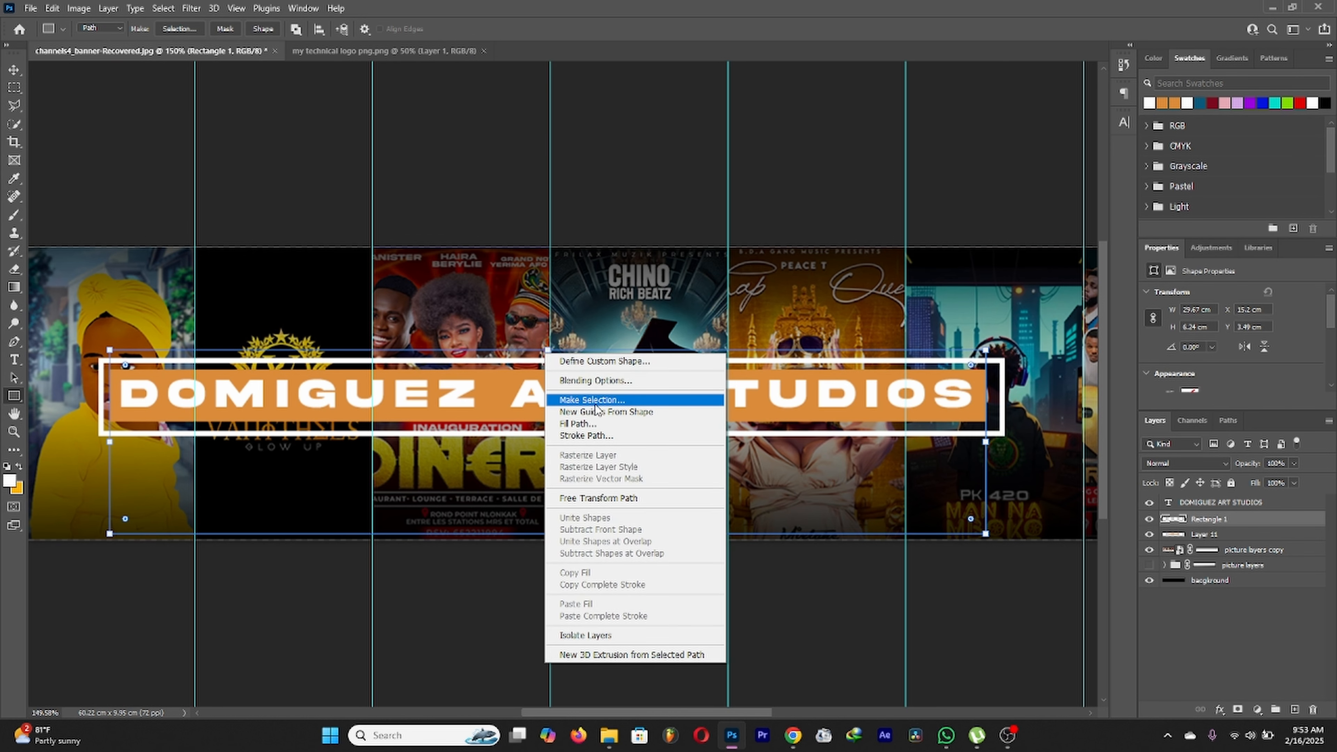
pyautogui.click(595, 400)
pyautogui.press('Return')
pyautogui.press('l')
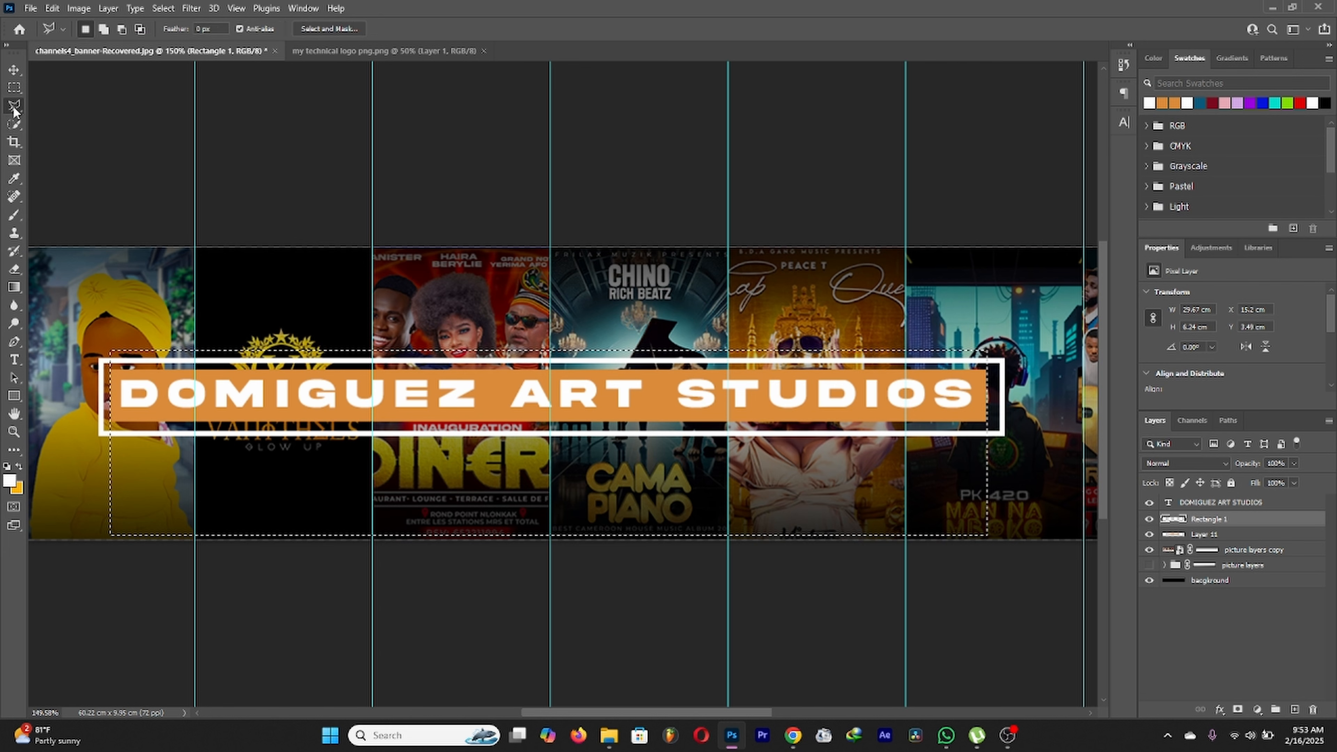
pyautogui.rightClick(235, 316)
pyautogui.click(294, 420)
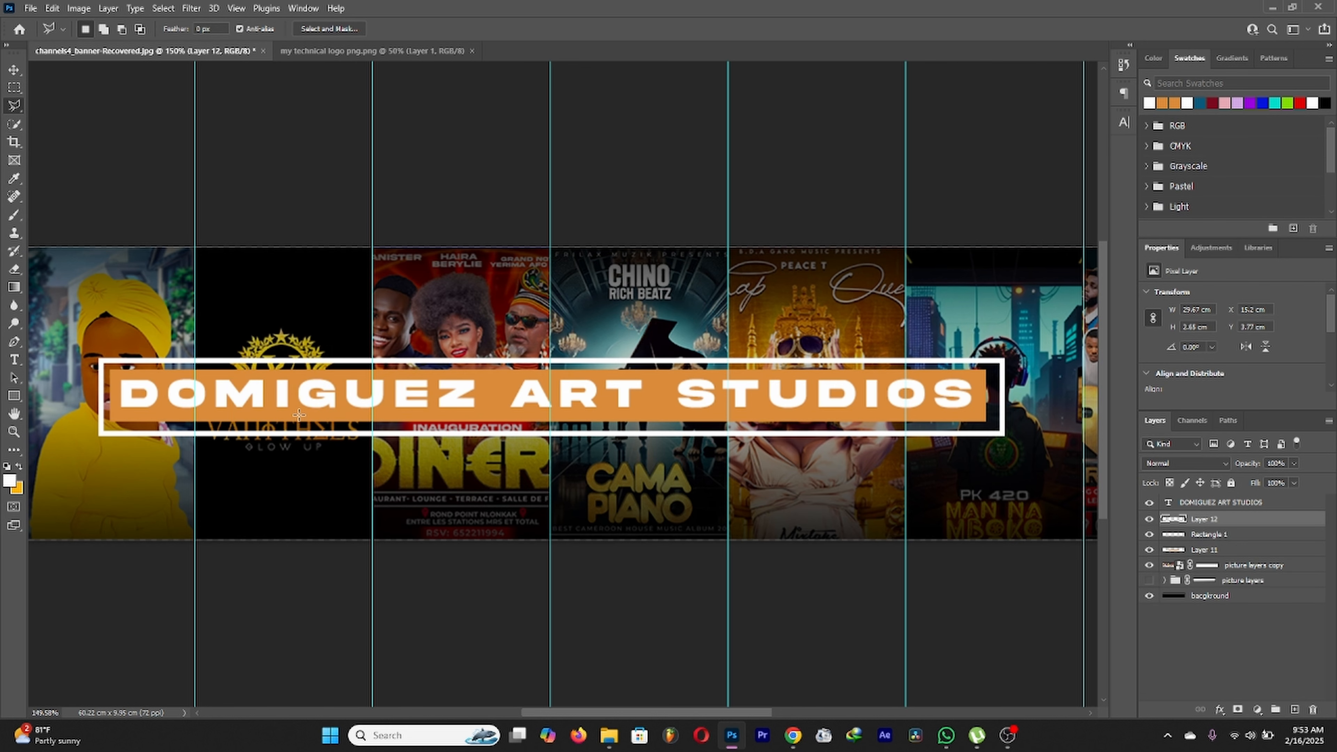
pyautogui.press('Delete')
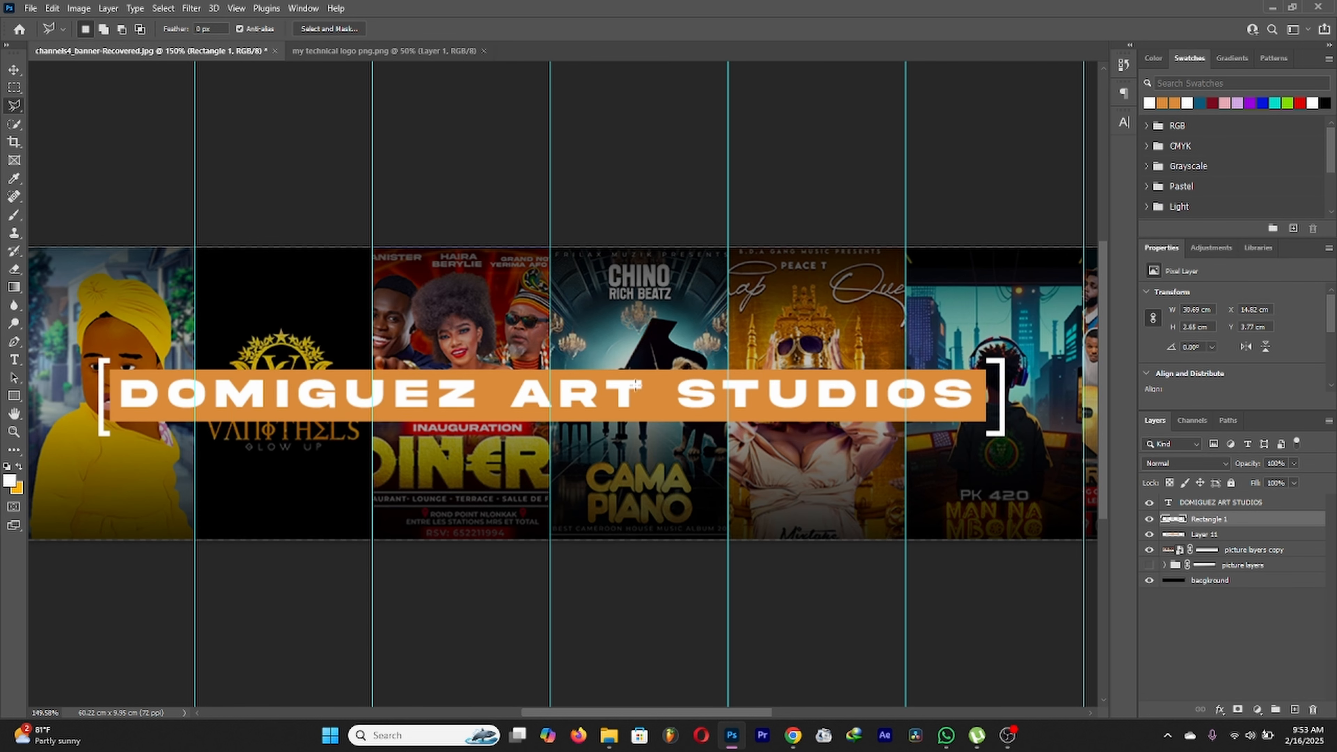
pyautogui.scroll(-5, 588, 354)
pyautogui.scroll(3, 576, 393)
# Step: Lower the orange bar's Layer 11 opacity to 77%
pyautogui.click(1242, 535)
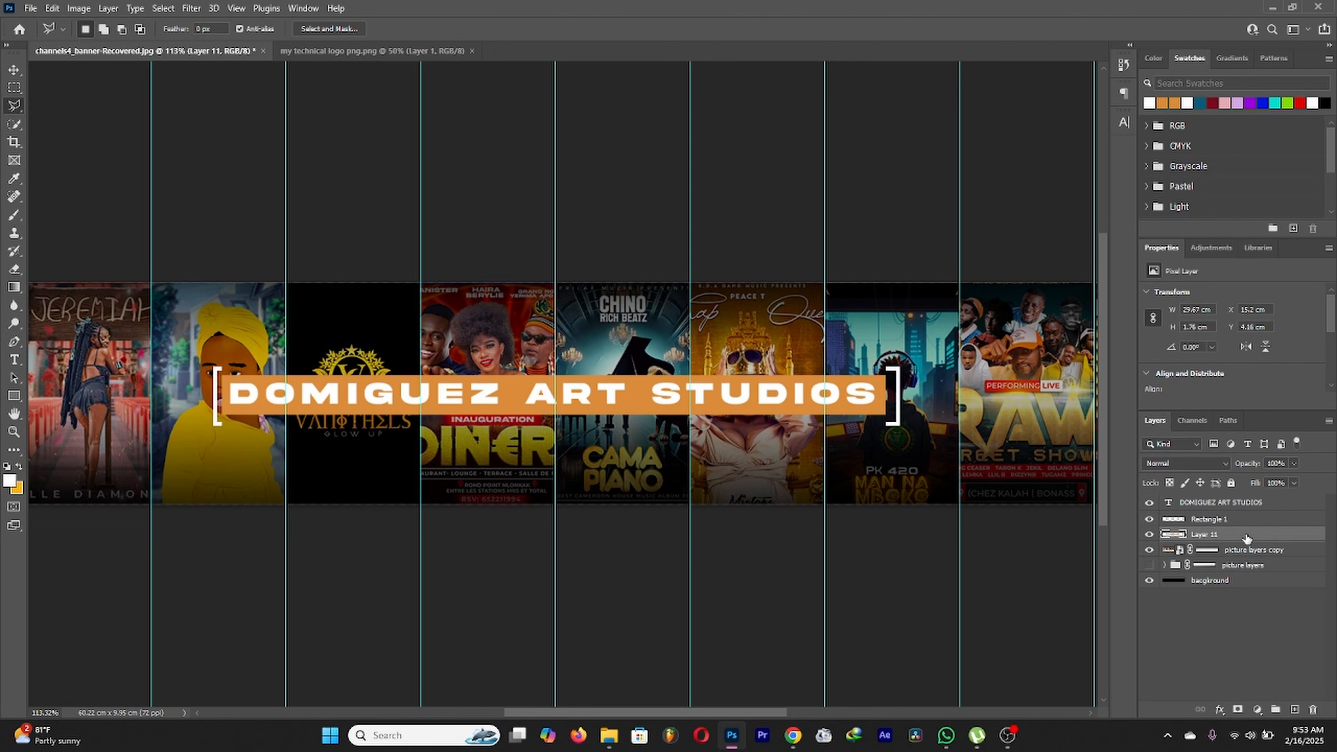
pyautogui.click(1294, 463)
pyautogui.click(1282, 478)
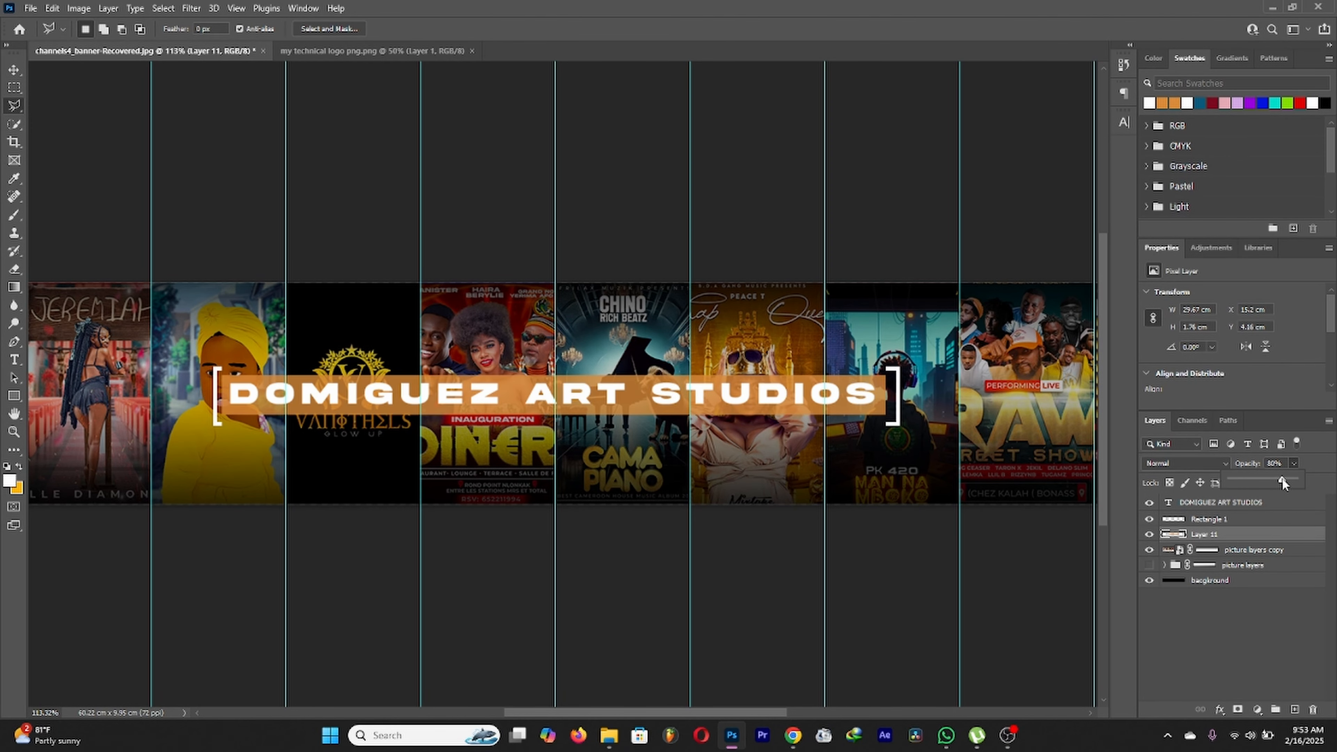
pyautogui.moveTo(1281, 478); pyautogui.dragTo(1280, 479)
pyautogui.scroll(-4, 626, 374)
pyautogui.scroll(3, 665, 373)
pyautogui.scroll(2, 665, 373)
pyautogui.scroll(-2, 665, 373)
pyautogui.scroll(2, 664, 373)
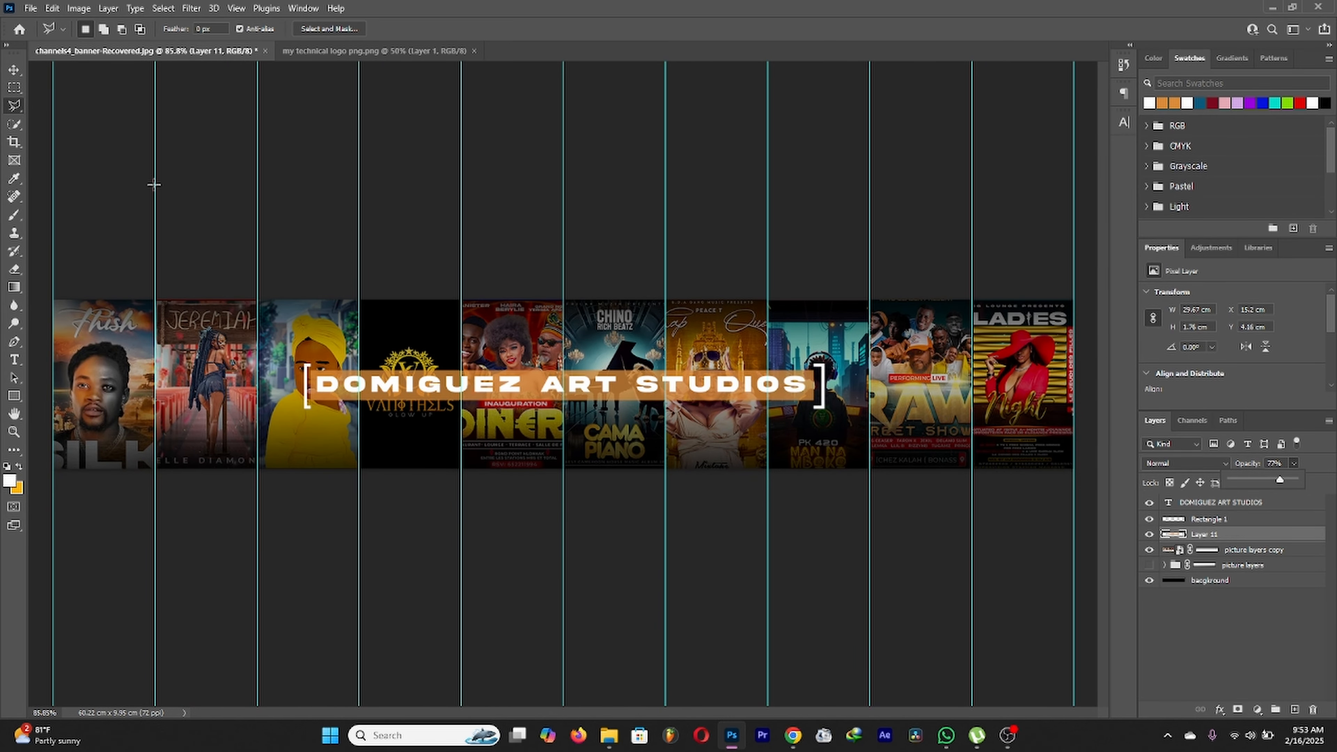
pyautogui.click(15, 69)
pyautogui.scroll(-2, 657, 376)
pyautogui.scroll(2, 657, 377)
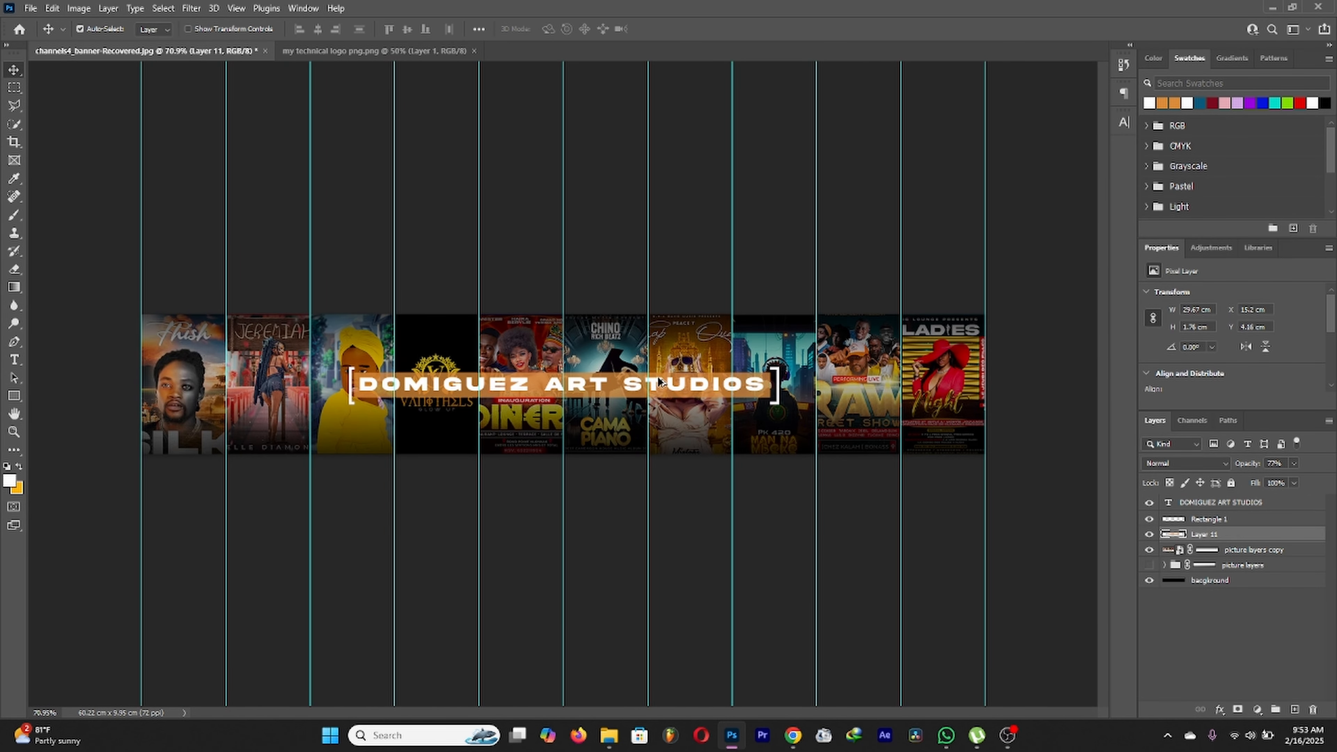
pyautogui.scroll(-2, 657, 376)
pyautogui.scroll(3, 657, 375)
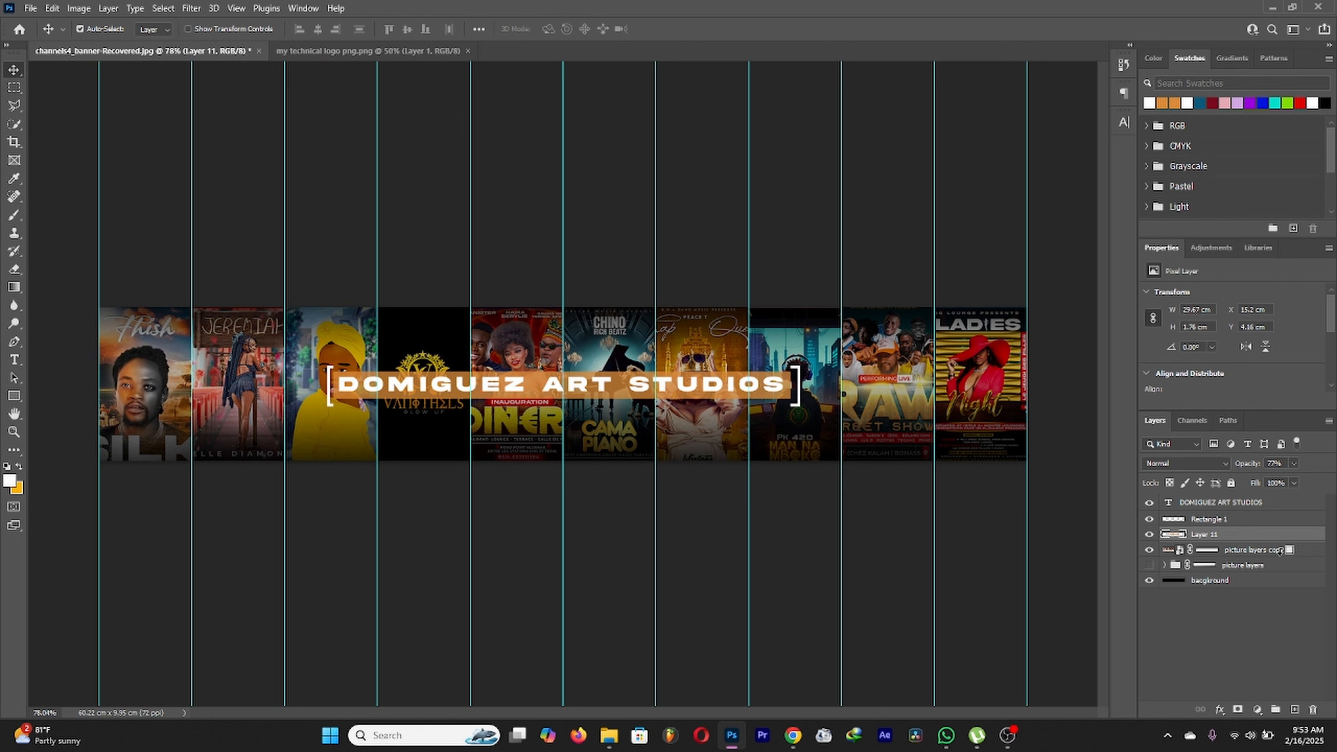
# Step: Give the orange bar a drop shadow with an enlarged soft size
pyautogui.click(1219, 709)
pyautogui.click(1229, 698)
pyautogui.moveTo(903, 524); pyautogui.dragTo(916, 497)
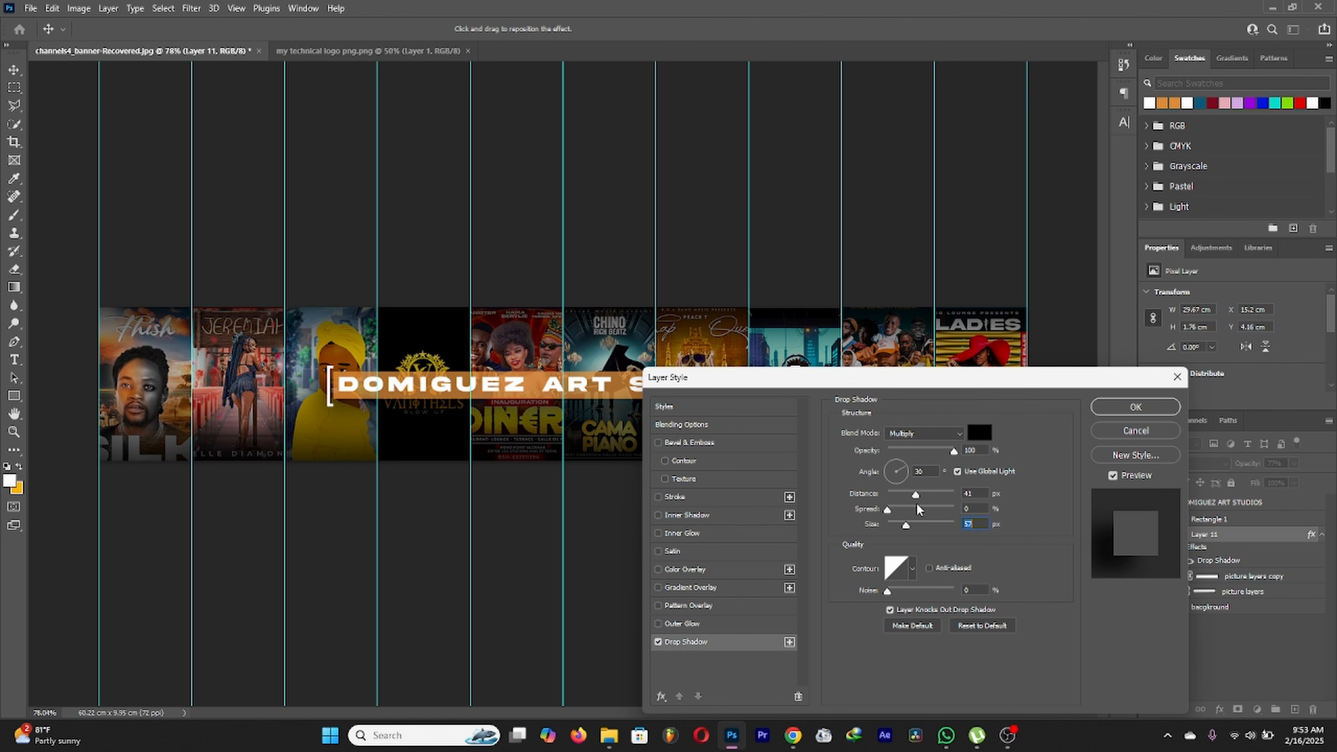
pyautogui.click(1148, 405)
pyautogui.scroll(-8, 611, 269)
pyautogui.scroll(10, 652, 346)
# Step: Add a drop shadow pulled close to the shape on Rectangle 1, then recheck its settings
pyautogui.click(1204, 524)
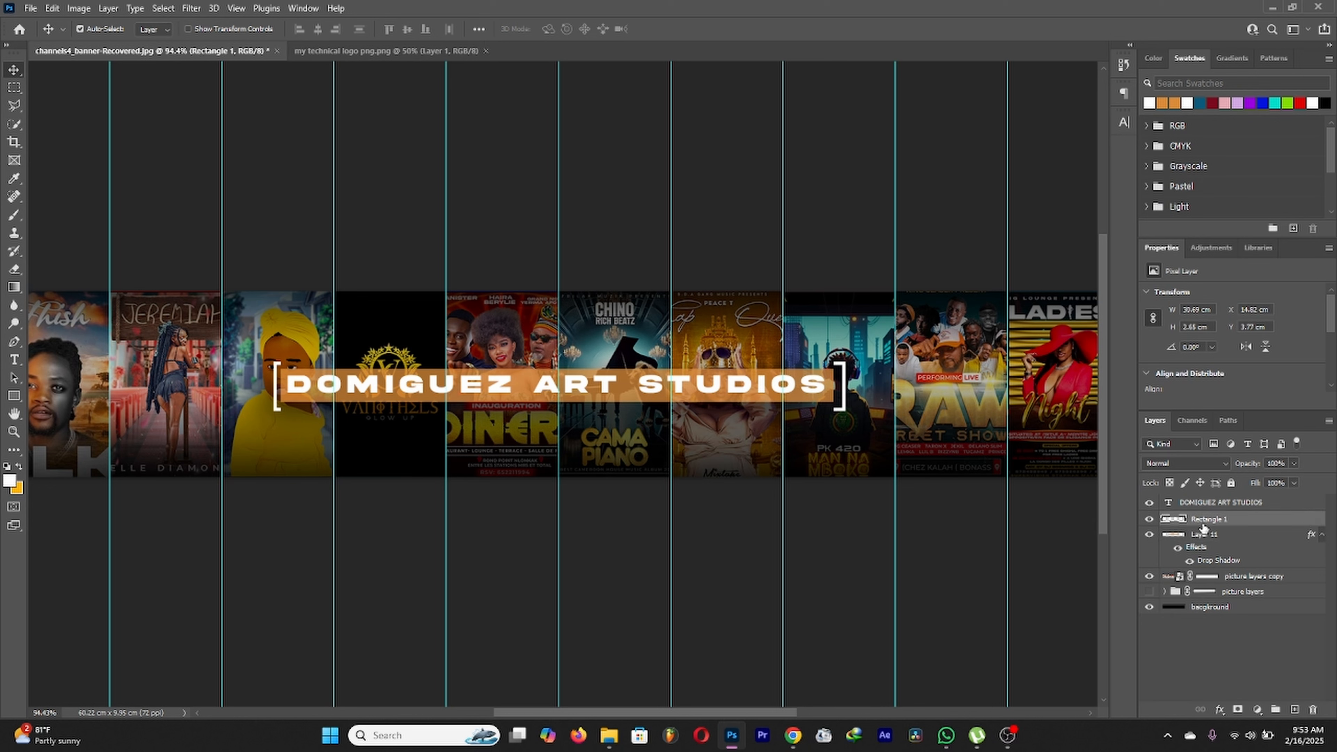
pyautogui.click(1220, 708)
pyautogui.click(1242, 702)
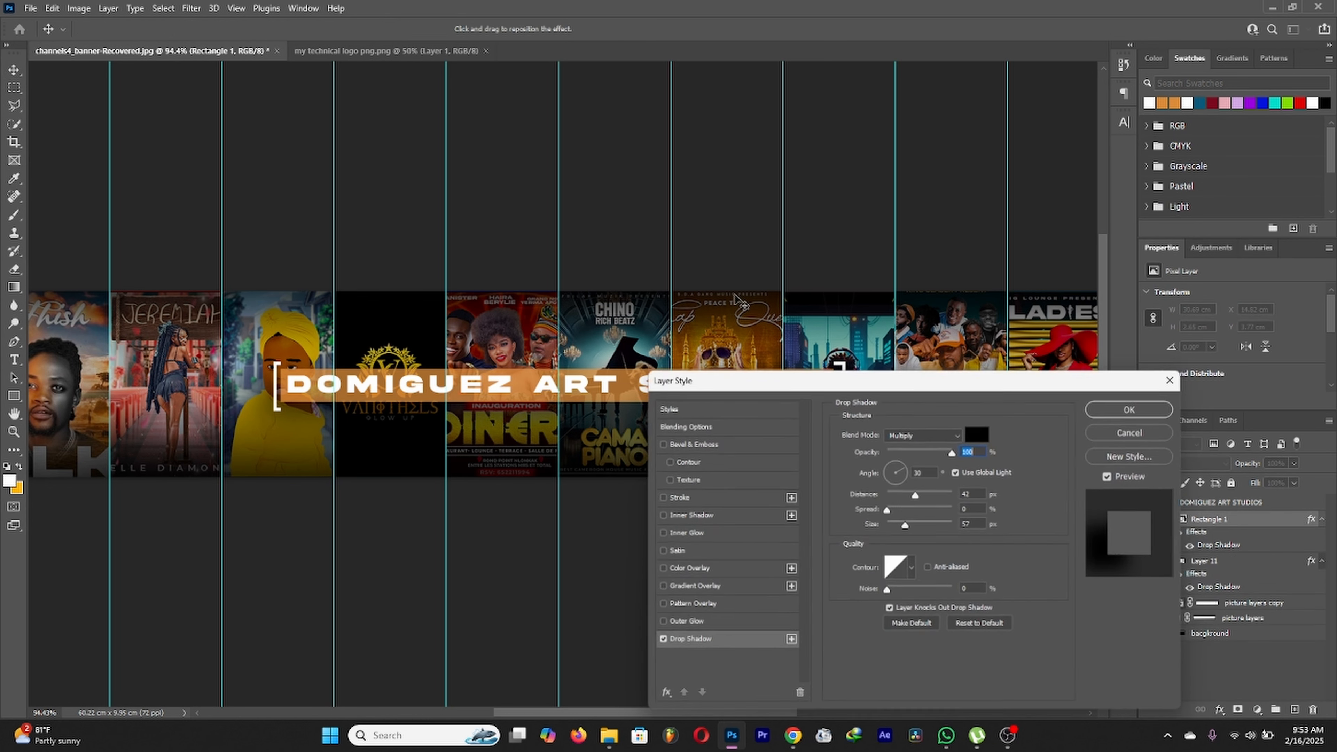
pyautogui.moveTo(915, 495)
pyautogui.mouseDown()
pyautogui.moveTo(877, 496)
pyautogui.moveTo(884, 524)
pyautogui.moveTo(892, 492)
pyautogui.mouseUp()
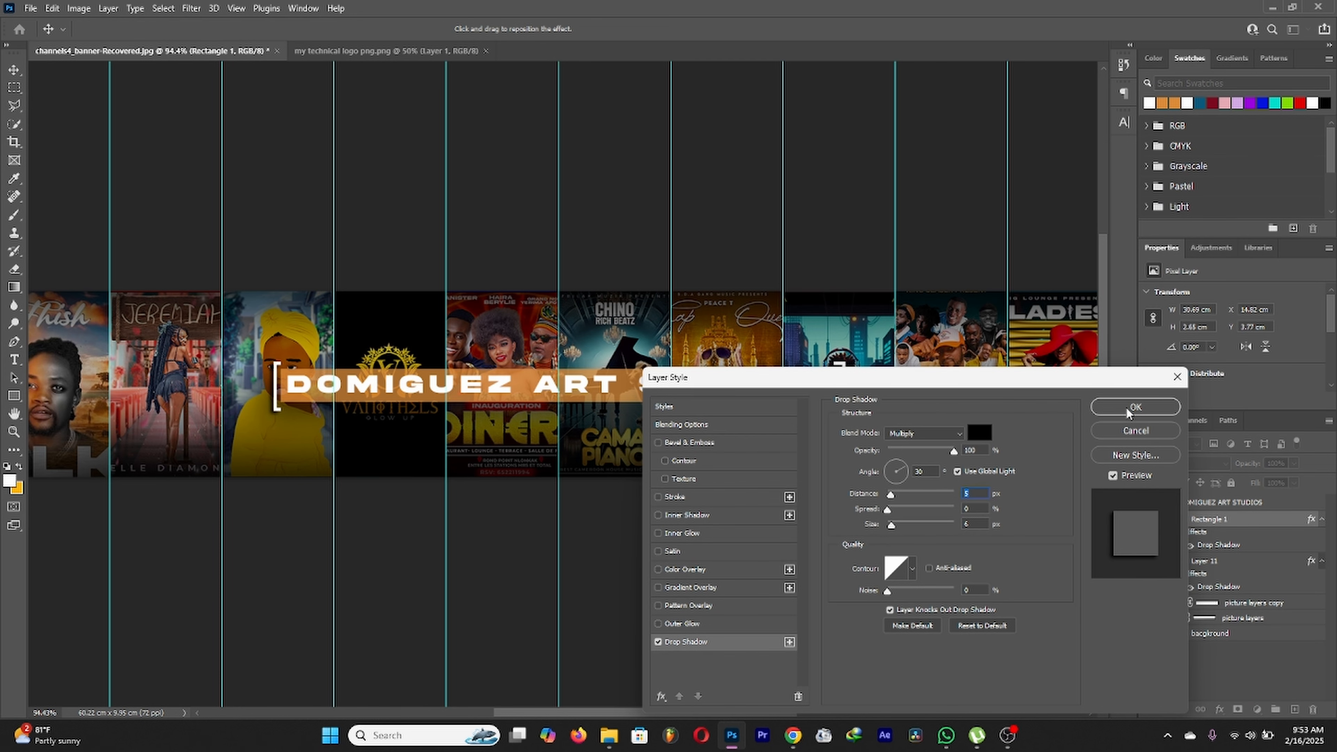
pyautogui.click(1134, 407)
pyautogui.scroll(-5, 523, 350)
pyautogui.scroll(8, 291, 378)
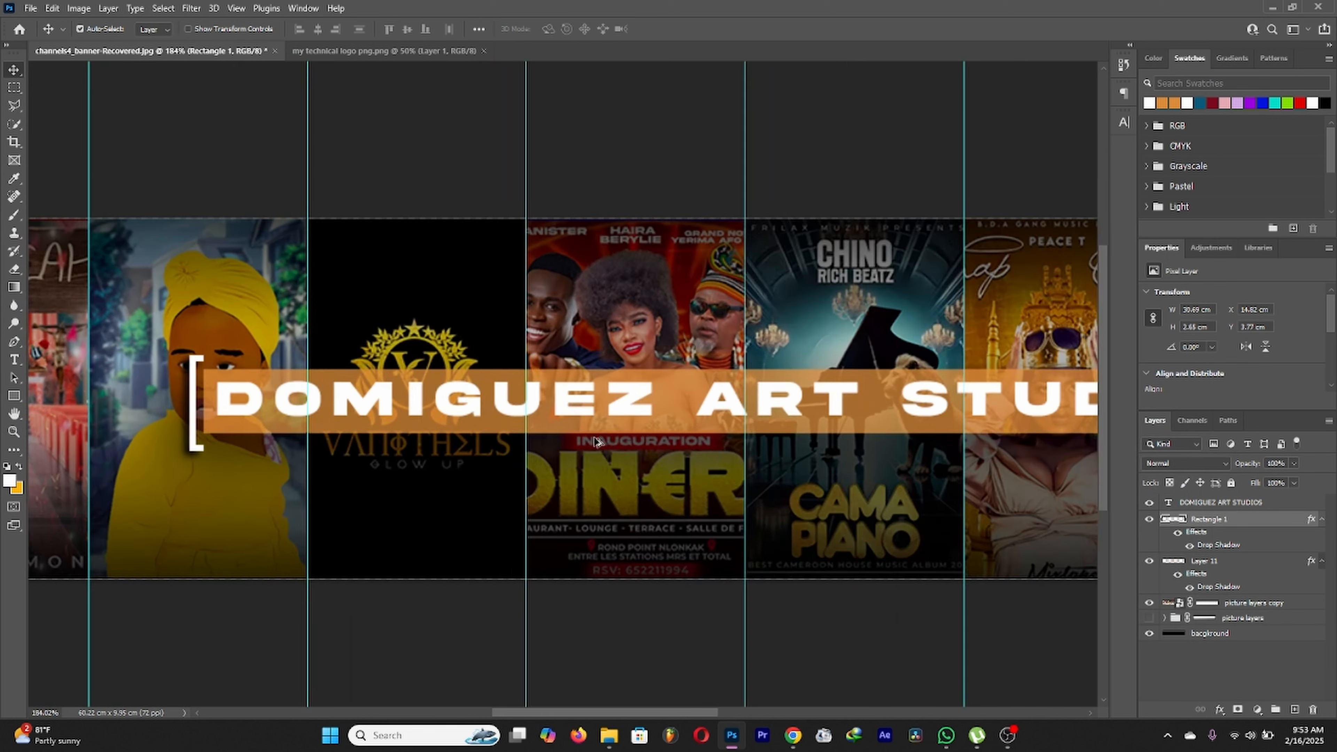
pyautogui.doubleClick(1218, 545)
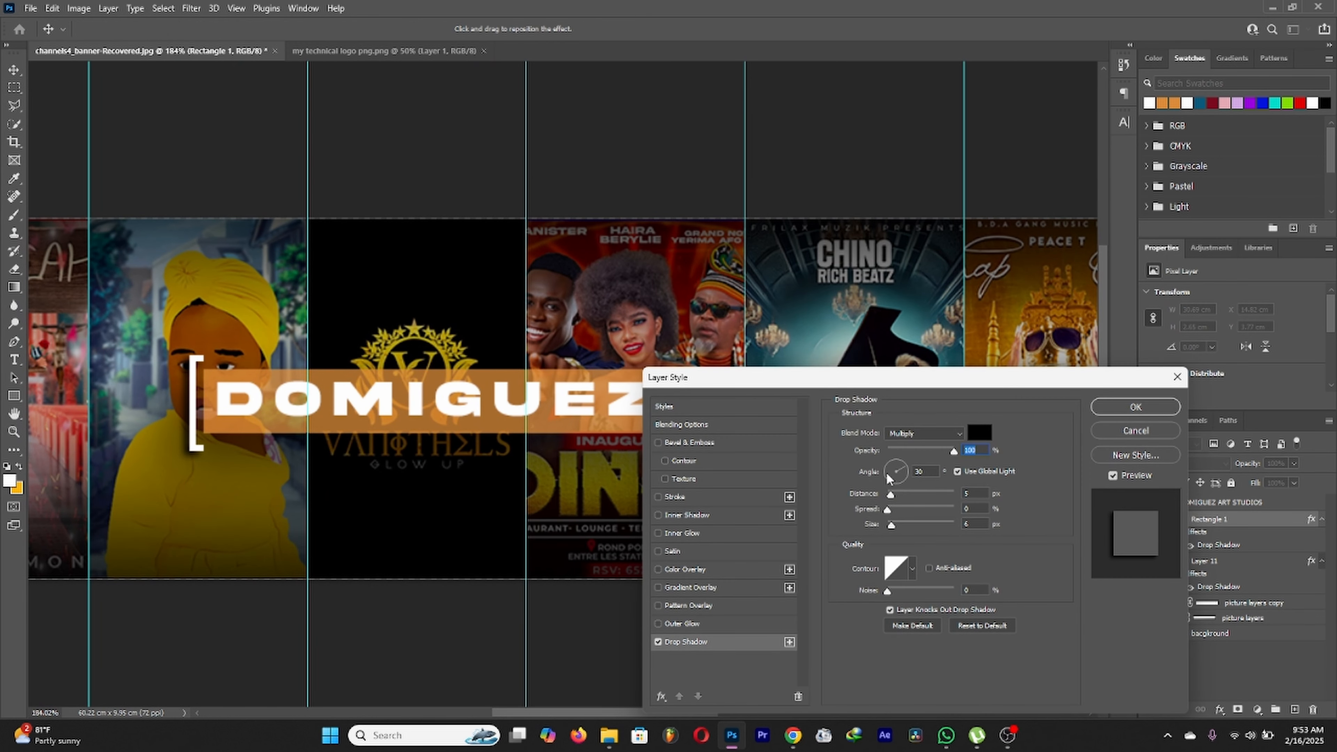
pyautogui.click(1123, 409)
pyautogui.scroll(-6, 463, 316)
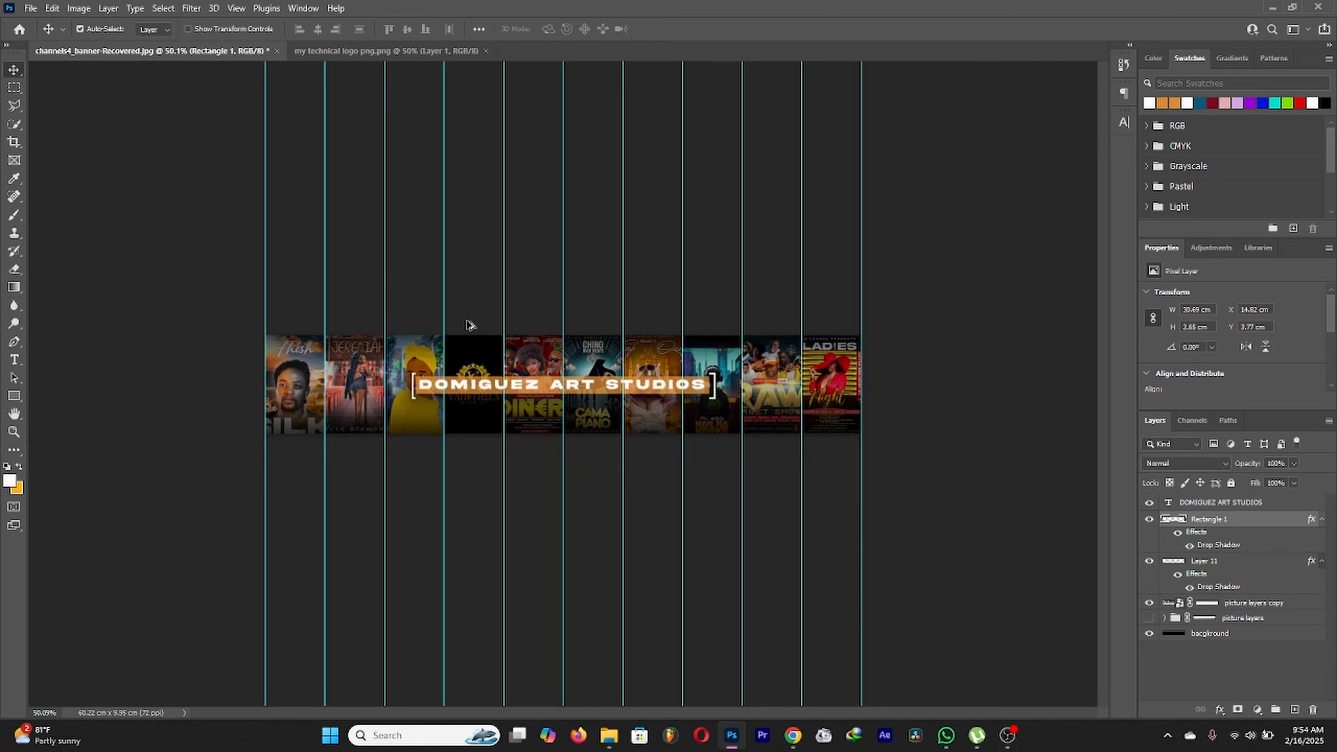
pyautogui.scroll(2, 474, 343)
pyautogui.scroll(1, 330, 366)
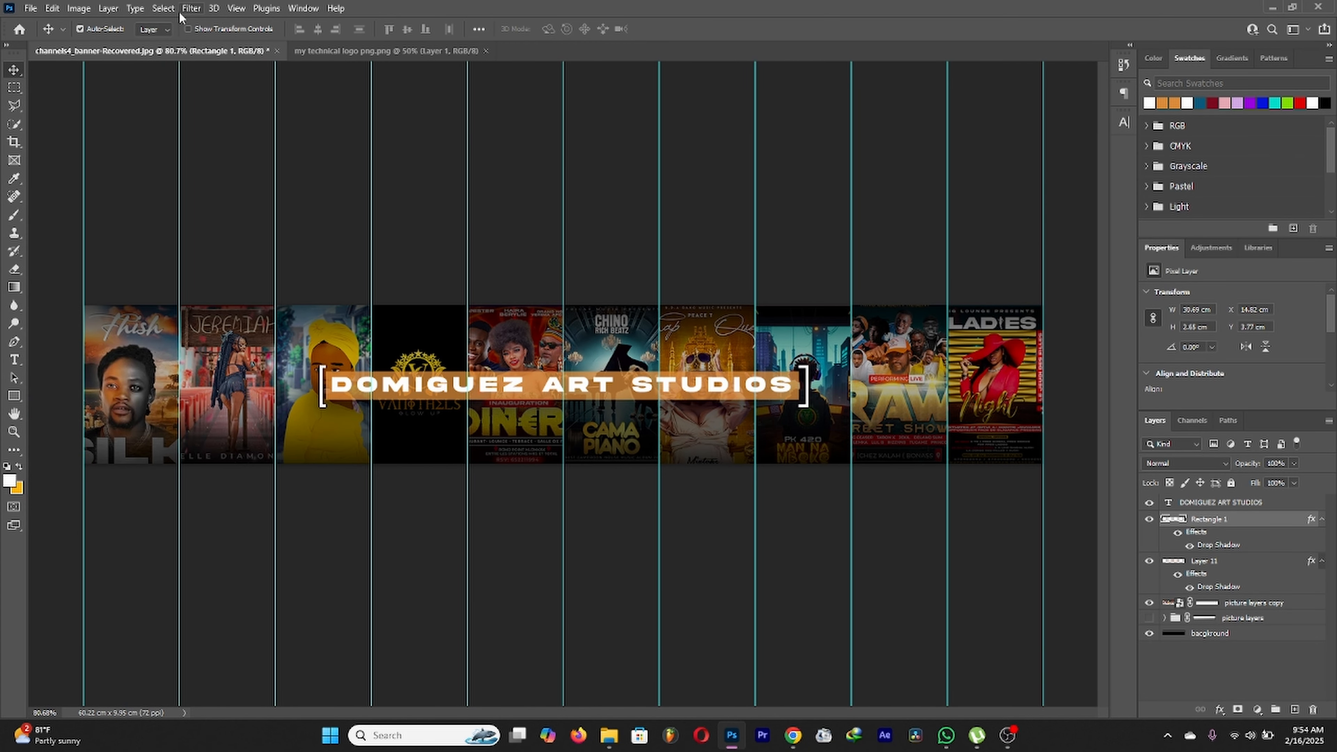
# Step: Use View > Clear Guides to remove every column guide, then zoom out to view the banner
pyautogui.click(235, 8)
pyautogui.click(238, 8)
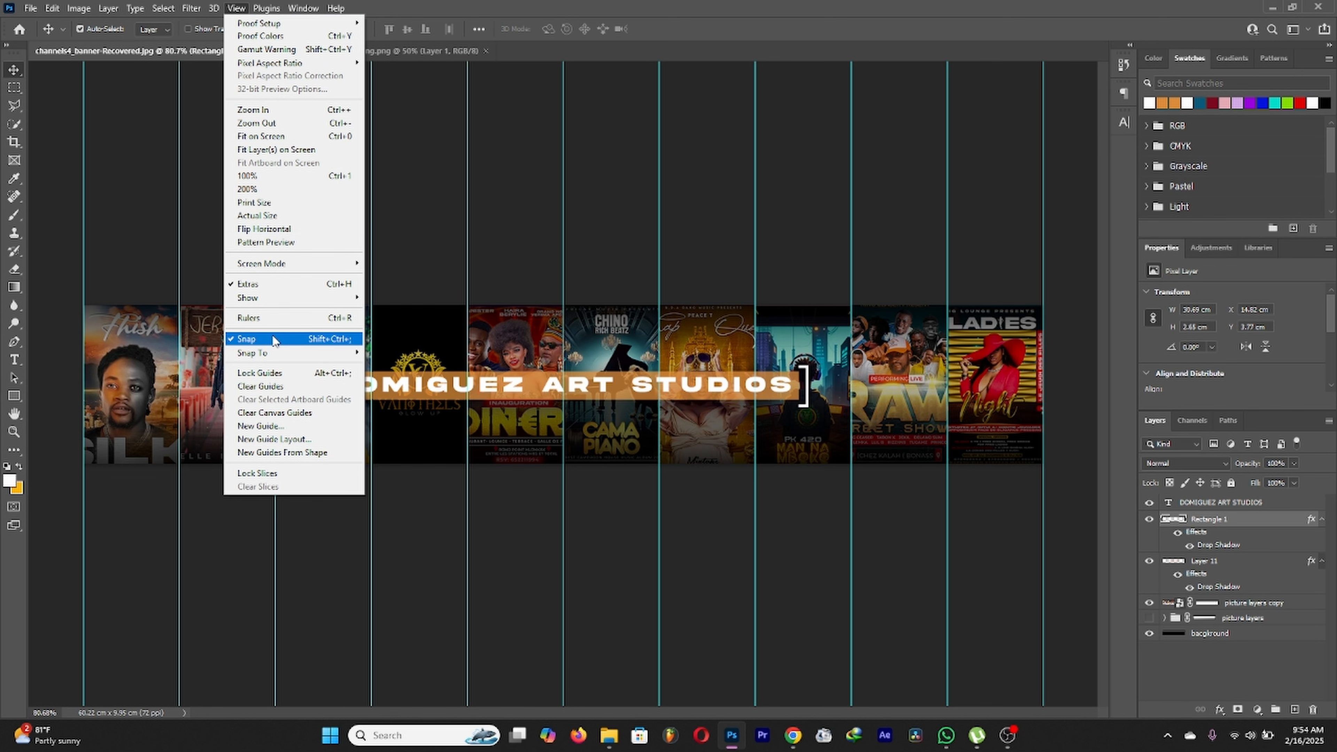
pyautogui.click(260, 386)
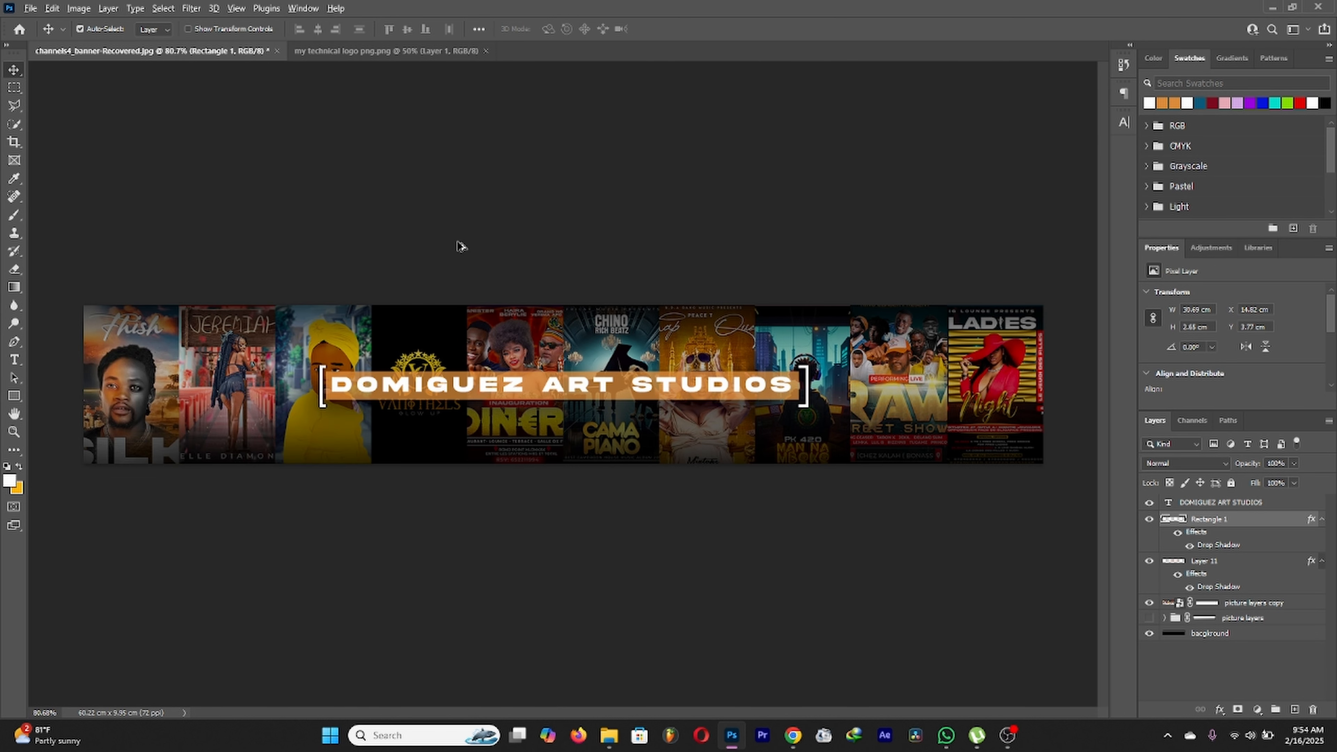
pyautogui.hotkey('ctrl', '-')
pyautogui.hotkey('ctrl', '-')
pyautogui.scroll(7, 490, 236)
pyautogui.scroll(-11, 536, 306)
pyautogui.scroll(6, 535, 306)
pyautogui.scroll(1, 535, 311)
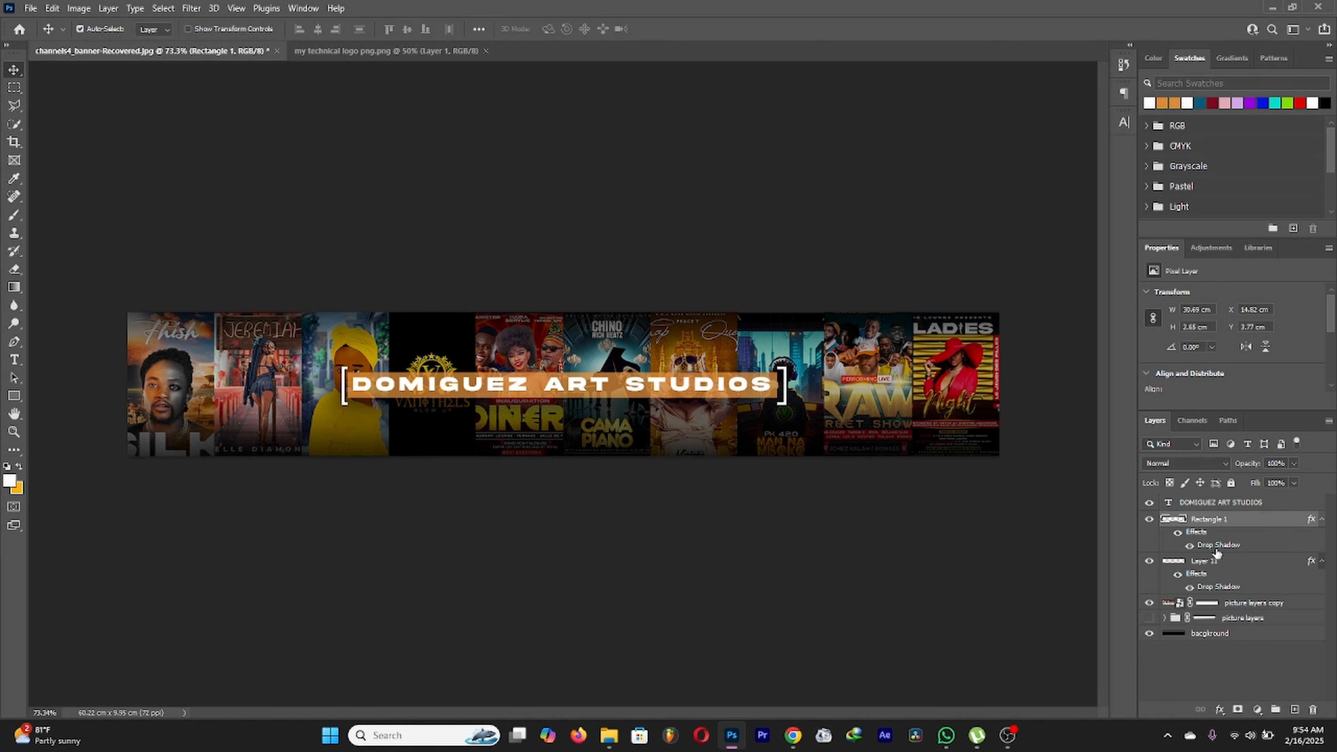
# Step: Toggle the poster photos' visibility to compare, then pick one of the poster layers
pyautogui.click(1149, 603)
pyautogui.click(1149, 603)
pyautogui.click(1150, 603)
pyautogui.click(1149, 603)
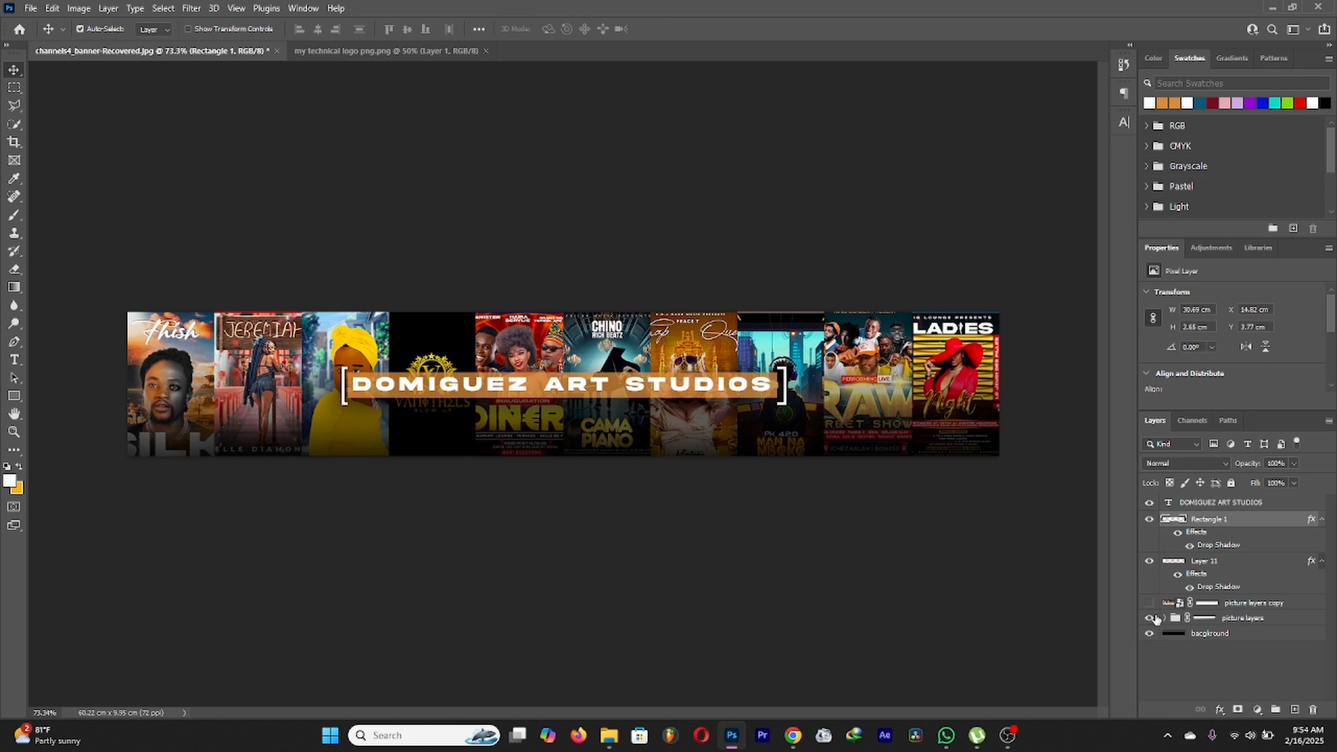
pyautogui.click(261, 390)
pyautogui.scroll(-2, 1219, 647)
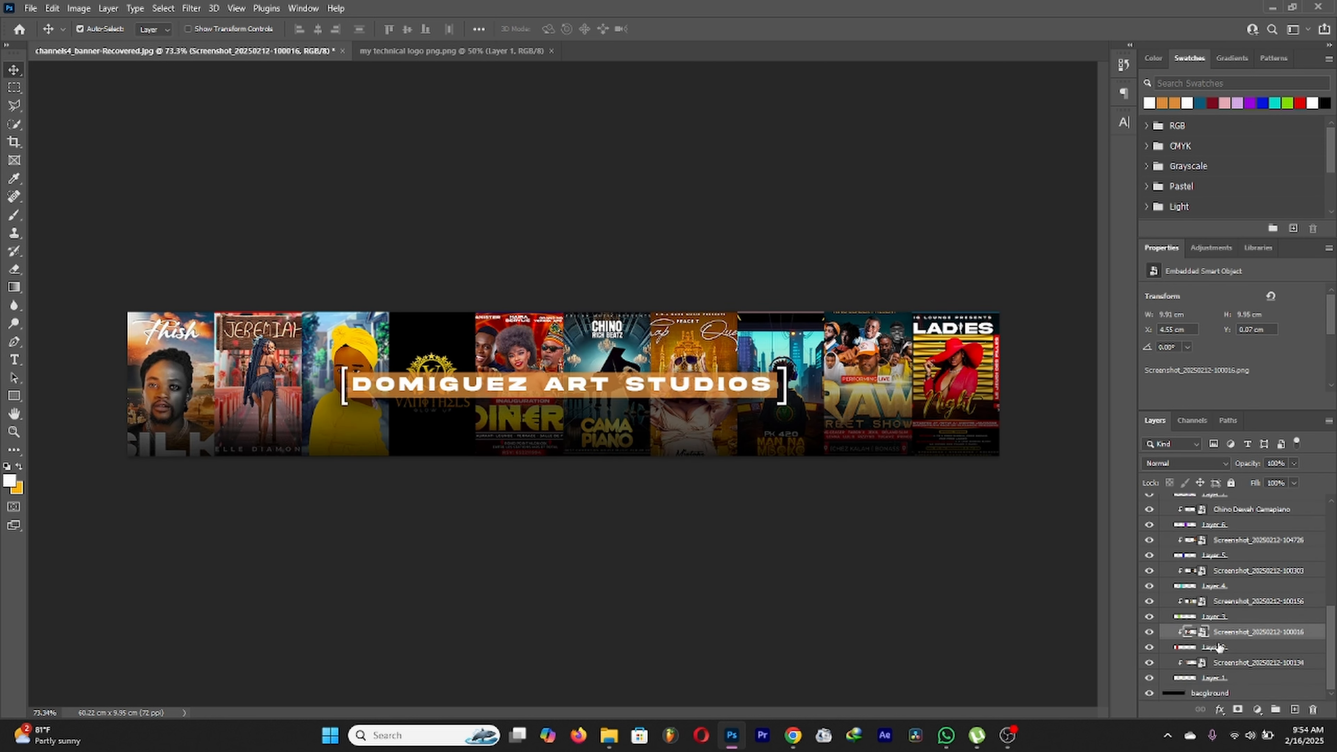
# Step: Add a drop shadow with adjusted distance to Layer 2
pyautogui.click(1222, 649)
pyautogui.click(1219, 709)
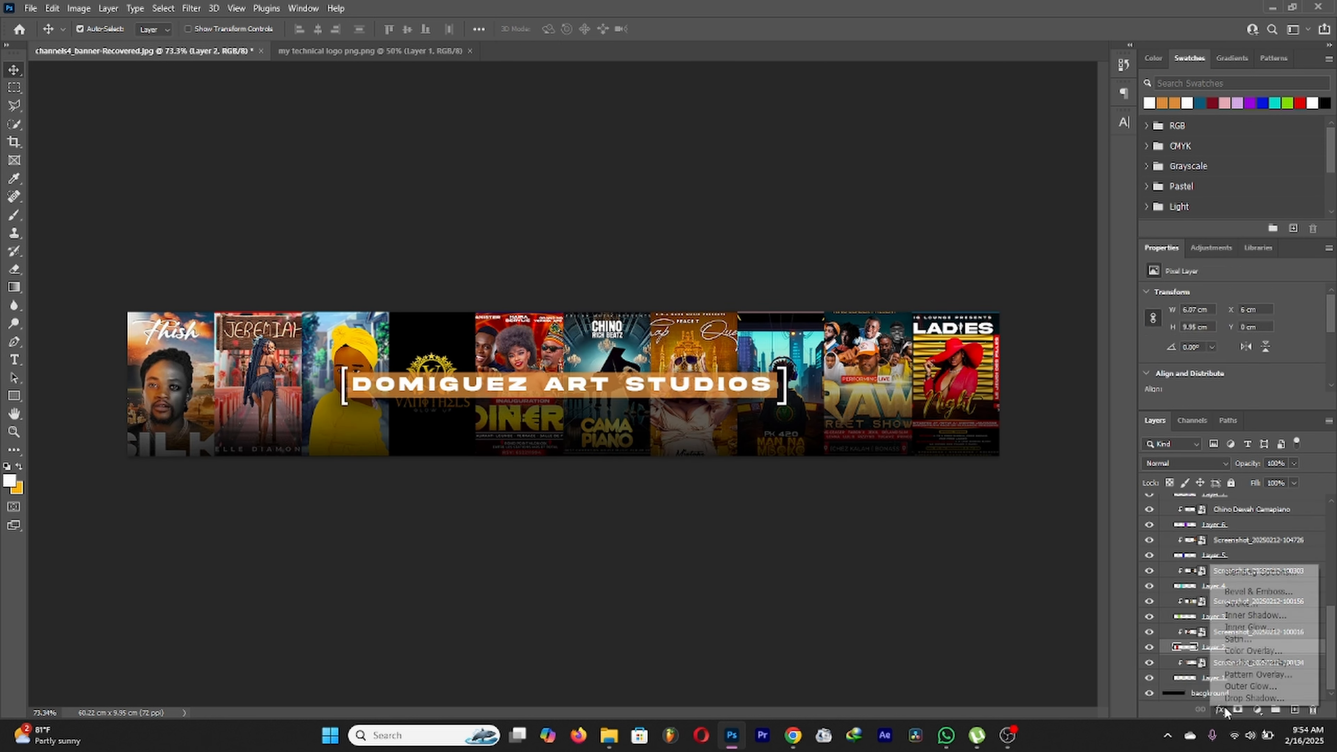
pyautogui.click(1234, 698)
pyautogui.moveTo(879, 493); pyautogui.dragTo(898, 513)
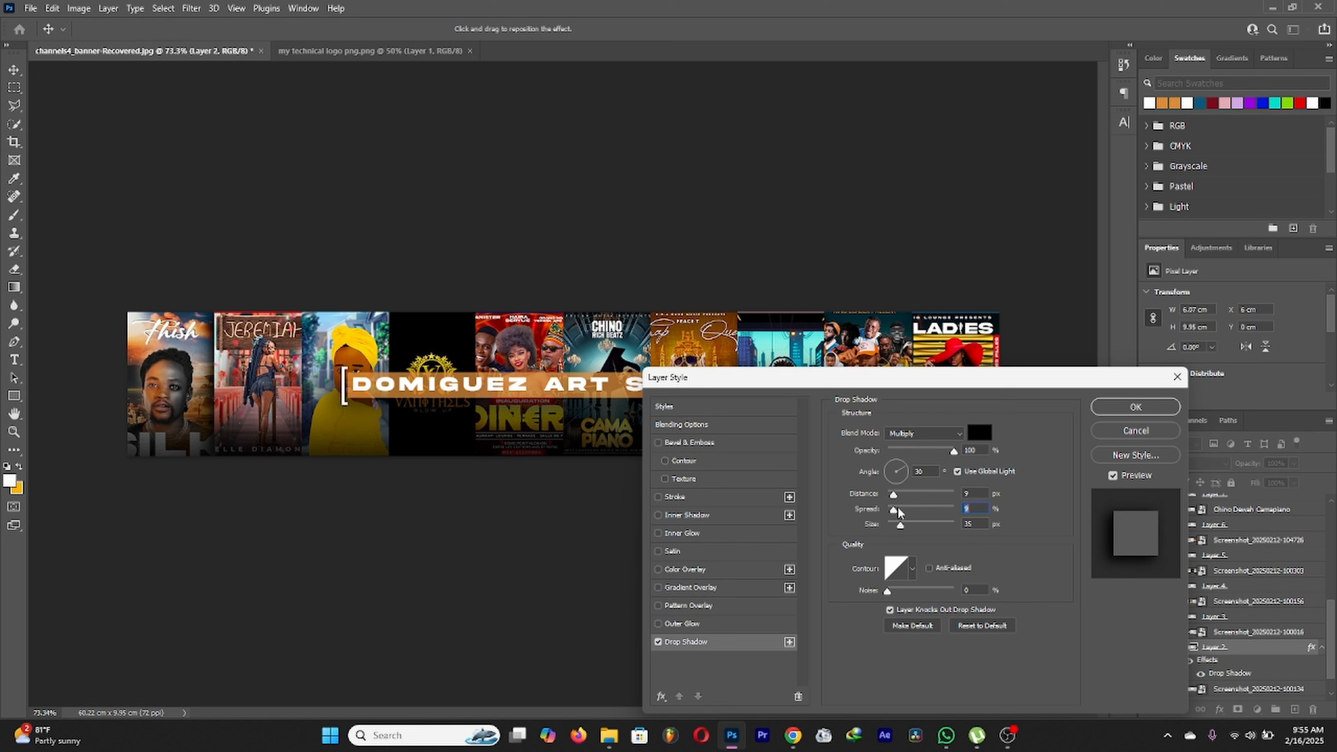
pyautogui.click(1134, 413)
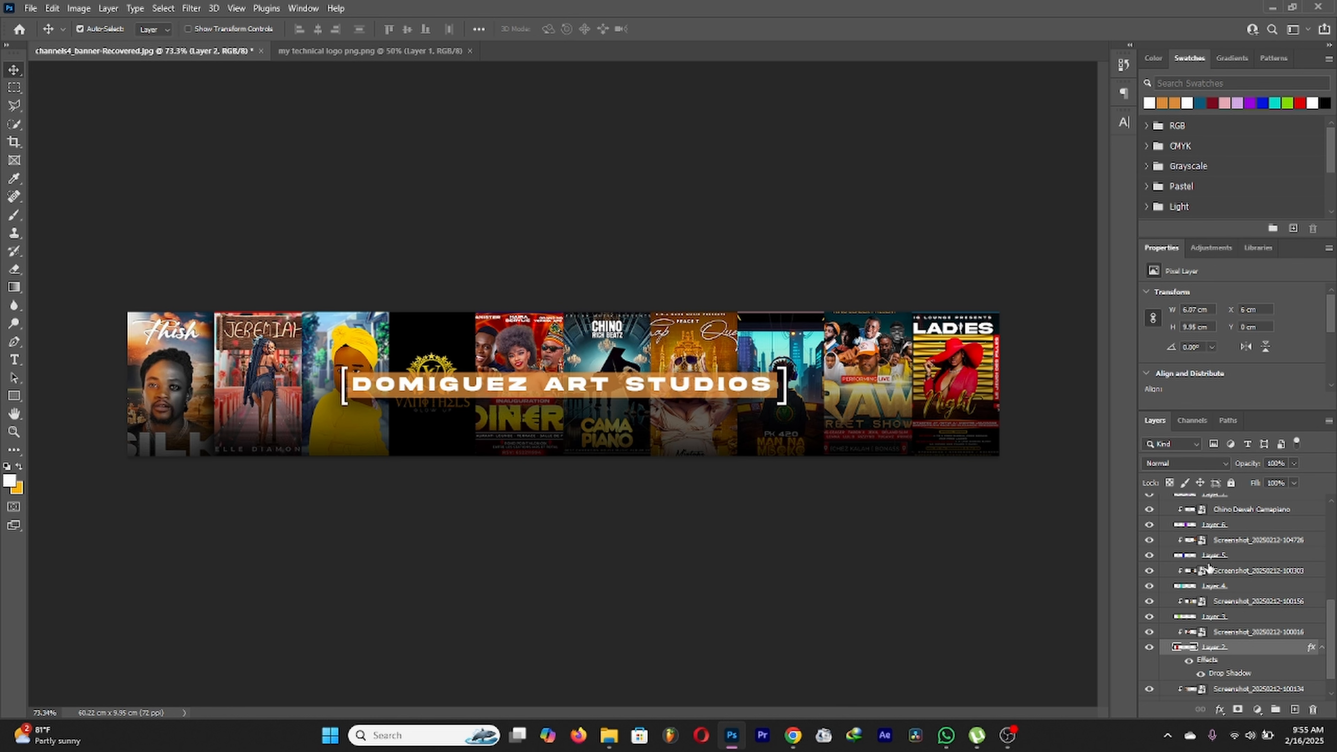
pyautogui.scroll(-3, 1187, 577)
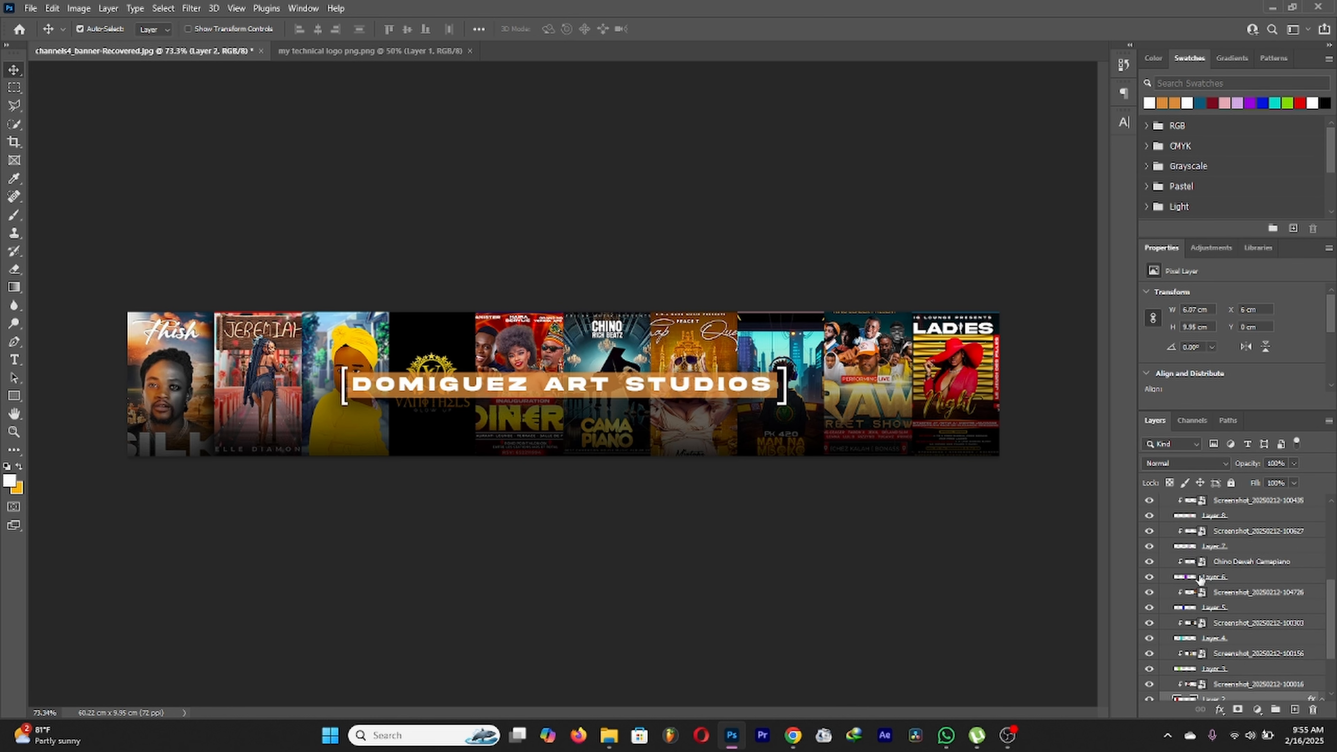
# Step: Add default drop shadows to Layers 3, 4, 5 and 6
pyautogui.click(1228, 592)
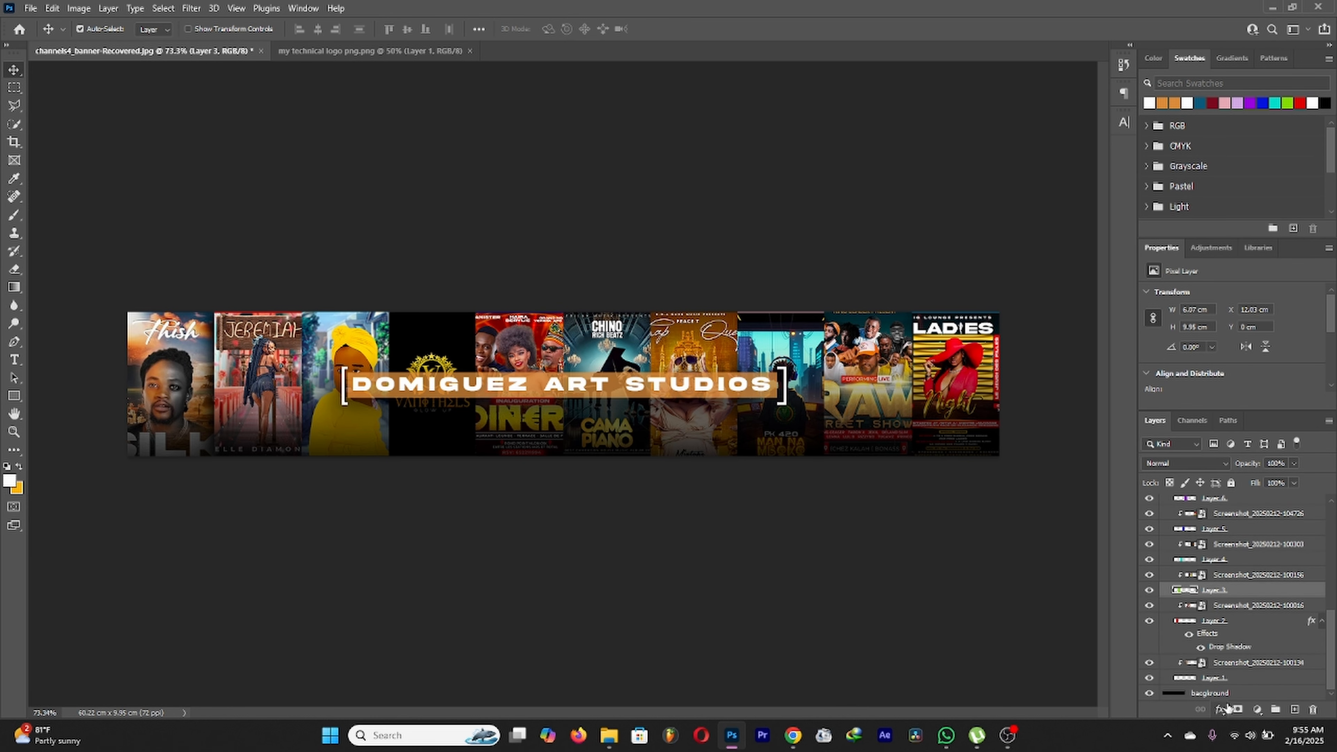
pyautogui.click(1221, 709)
pyautogui.click(1252, 697)
pyautogui.click(1134, 407)
pyautogui.click(1237, 560)
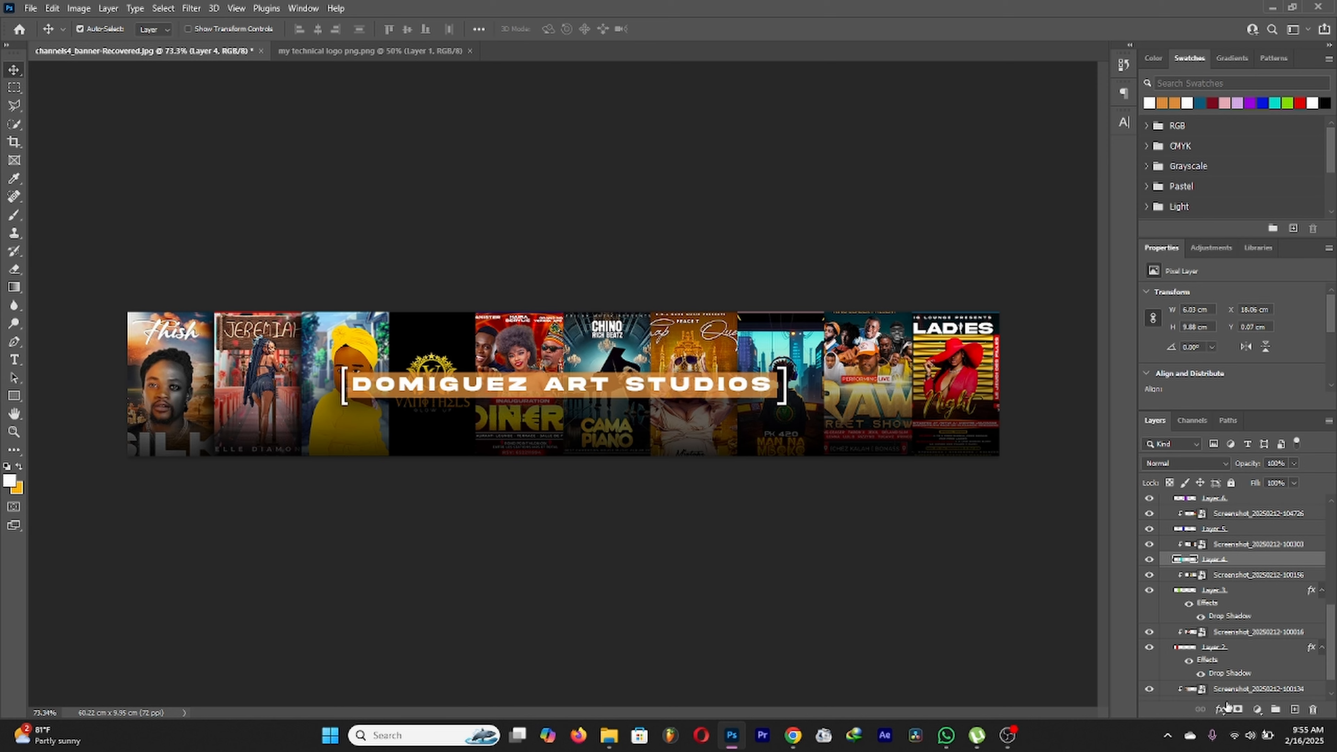
pyautogui.click(1220, 709)
pyautogui.click(1253, 697)
pyautogui.click(1134, 408)
pyautogui.click(1234, 529)
pyautogui.click(1220, 709)
pyautogui.click(1253, 697)
pyautogui.click(1135, 408)
pyautogui.scroll(1, 1212, 529)
pyautogui.click(1216, 515)
pyautogui.click(1221, 710)
pyautogui.click(1252, 698)
pyautogui.click(1134, 408)
# Step: Add default drop shadows to Layers 7, 8, 9 and 10
pyautogui.scroll(2, 1220, 583)
pyautogui.click(1237, 700)
pyautogui.press('Return')
pyautogui.click(1247, 522)
pyautogui.click(1220, 710)
pyautogui.click(1237, 700)
pyautogui.press('Return')
pyautogui.click(1247, 528)
pyautogui.click(1219, 711)
pyautogui.click(1237, 698)
pyautogui.press('Return')
pyautogui.click(1248, 530)
pyautogui.click(1220, 711)
pyautogui.click(1237, 699)
pyautogui.press('Return')
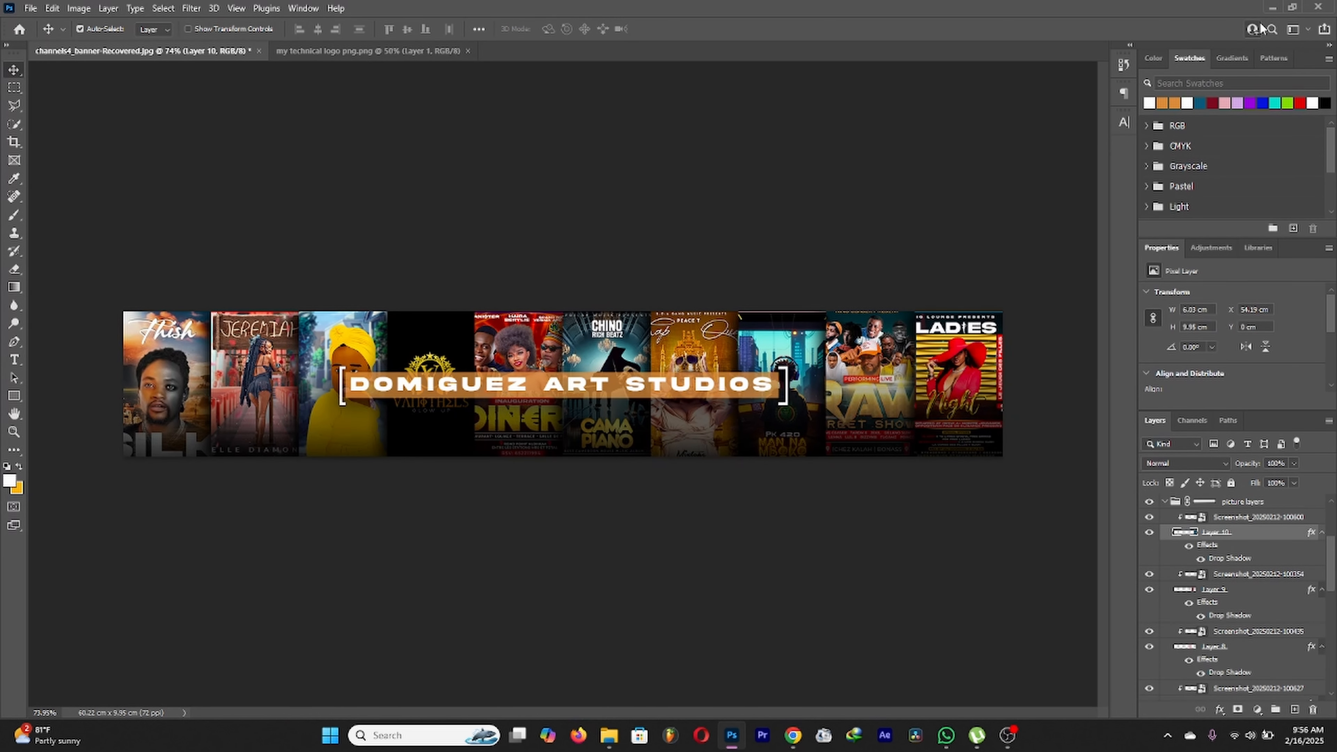